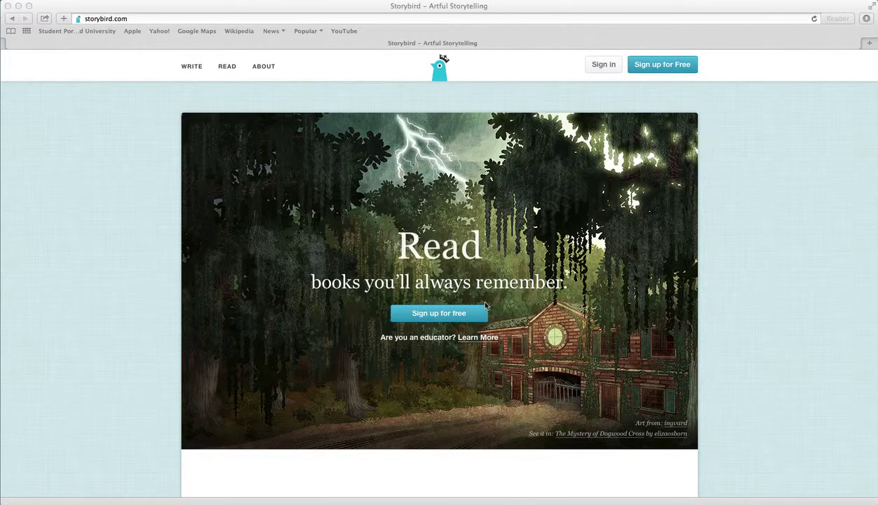
Step: Begin a free Student sign-up, review the username and email fields, then switch to signing in
{"action": "left_click", "coordinate": [436, 312]}
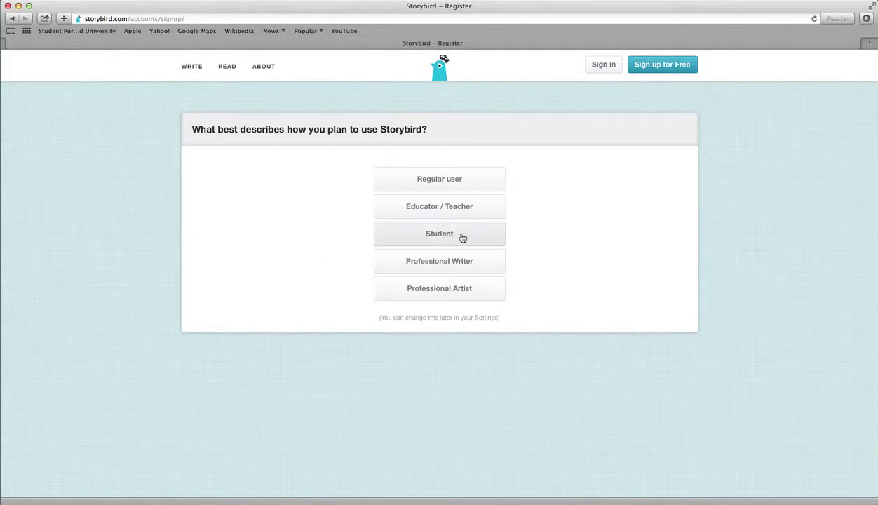
{"action": "left_click", "coordinate": [409, 236]}
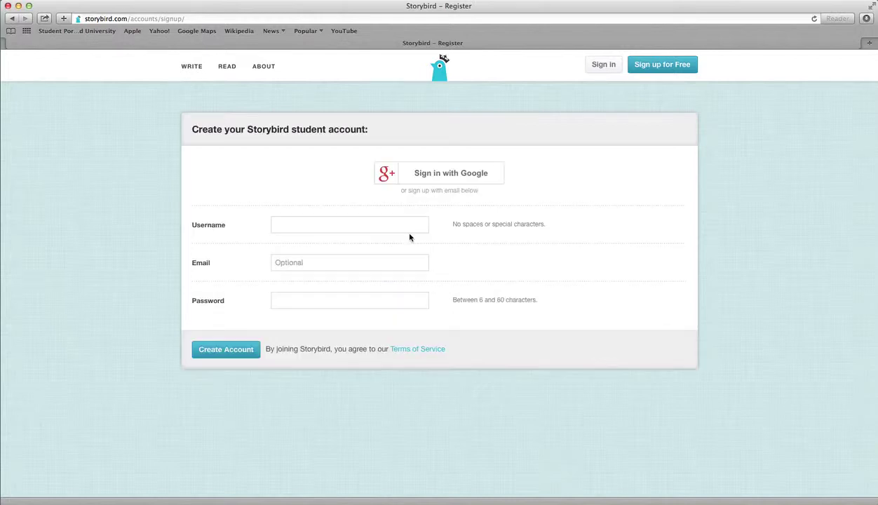
{"action": "left_click", "coordinate": [331, 223]}
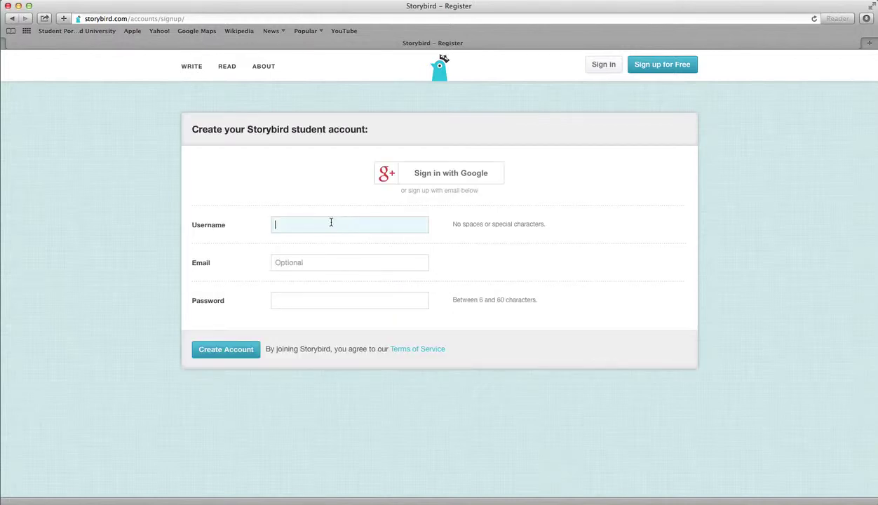
{"action": "left_click", "coordinate": [304, 262]}
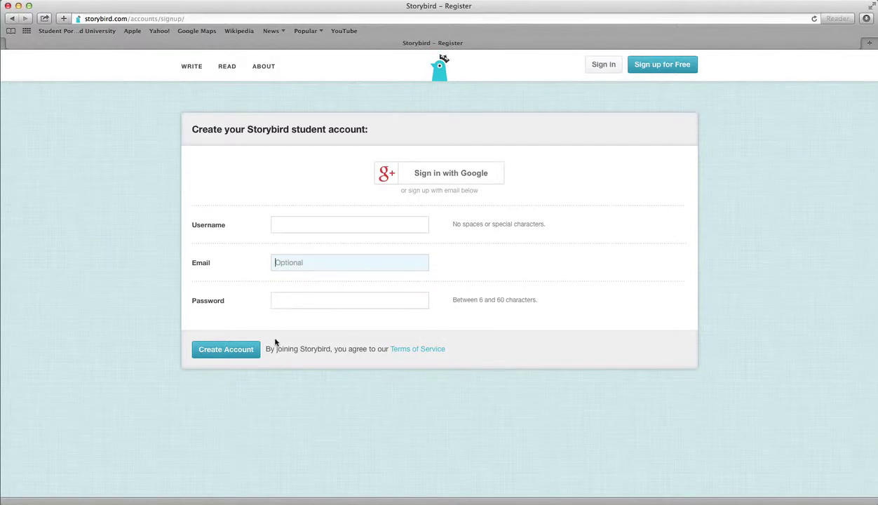
{"action": "left_click", "coordinate": [594, 64]}
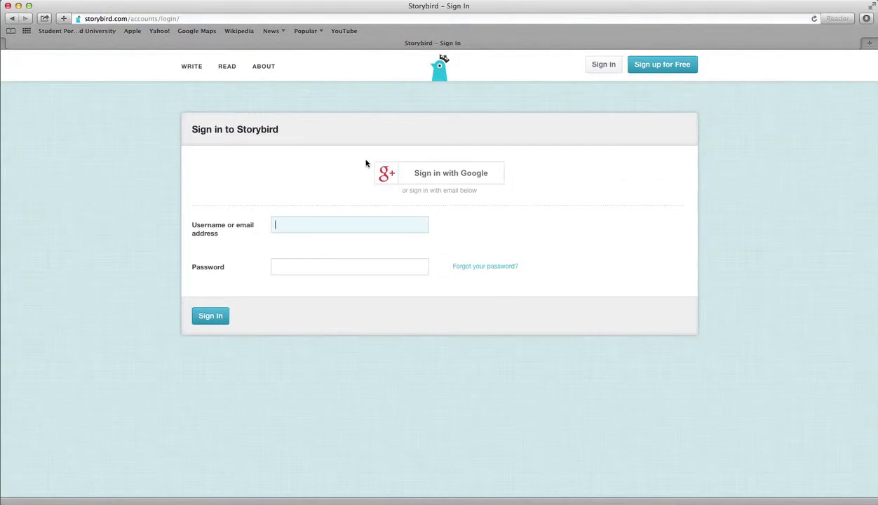
Step: Sign in with the account's username and password, then go to the Write artwork gallery
{"action": "key", "text": "Tab"}
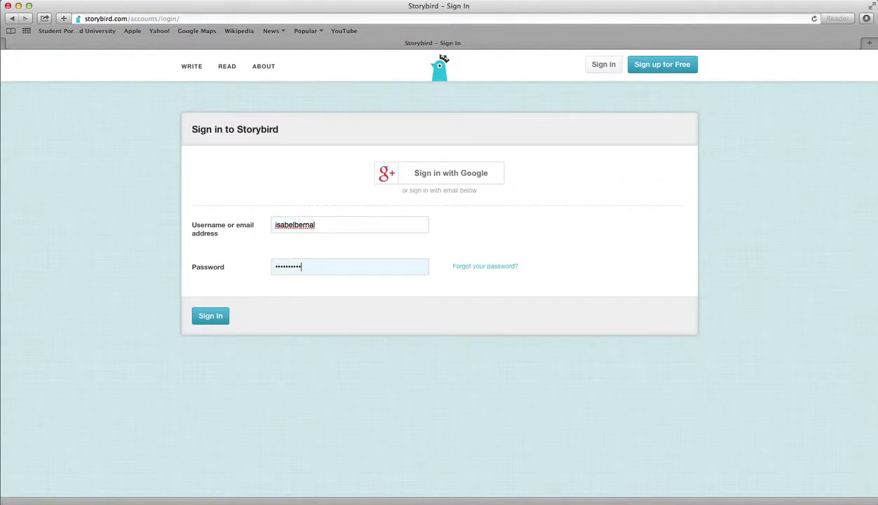
{"action": "left_click", "coordinate": [217, 321]}
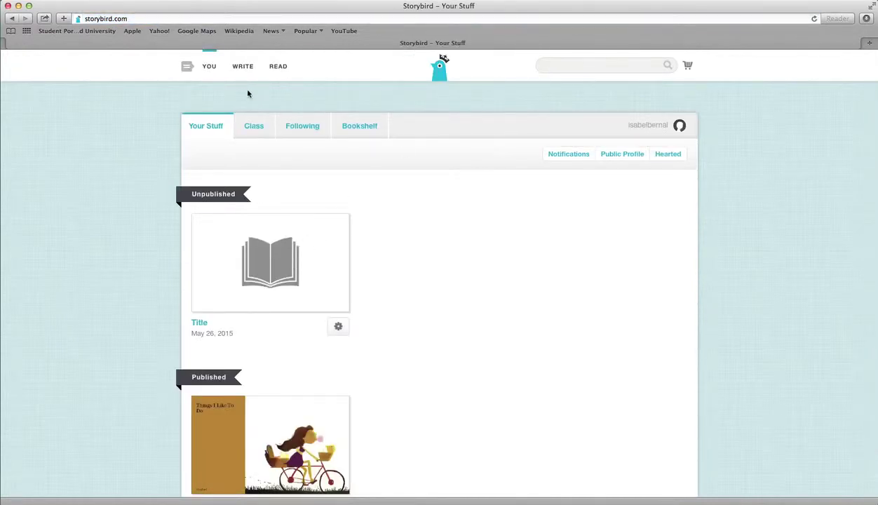
{"action": "left_click", "coordinate": [237, 70]}
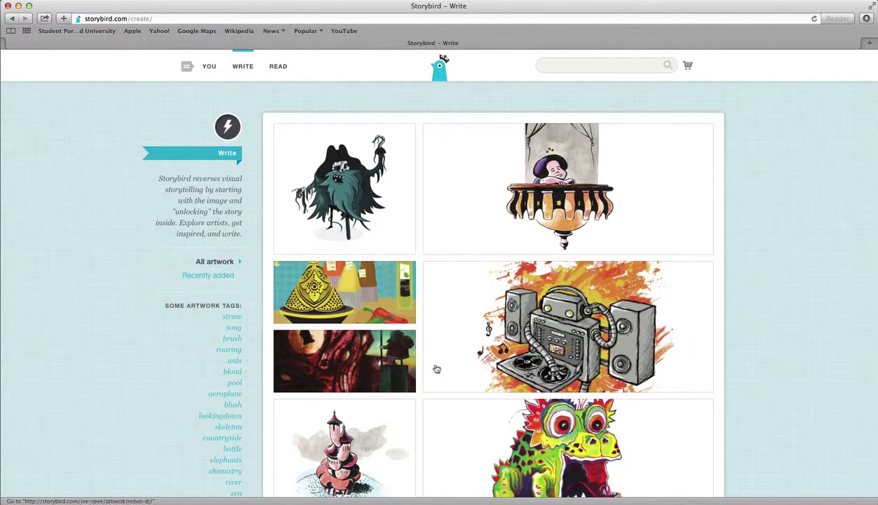
{"action": "scroll", "coordinate": [436, 369], "scroll_direction": "down", "scroll_amount": 15}
{"action": "scroll", "coordinate": [436, 369], "scroll_direction": "up", "scroll_amount": 15}
{"action": "scroll", "coordinate": [124, 352], "scroll_direction": "down", "scroll_amount": 5}
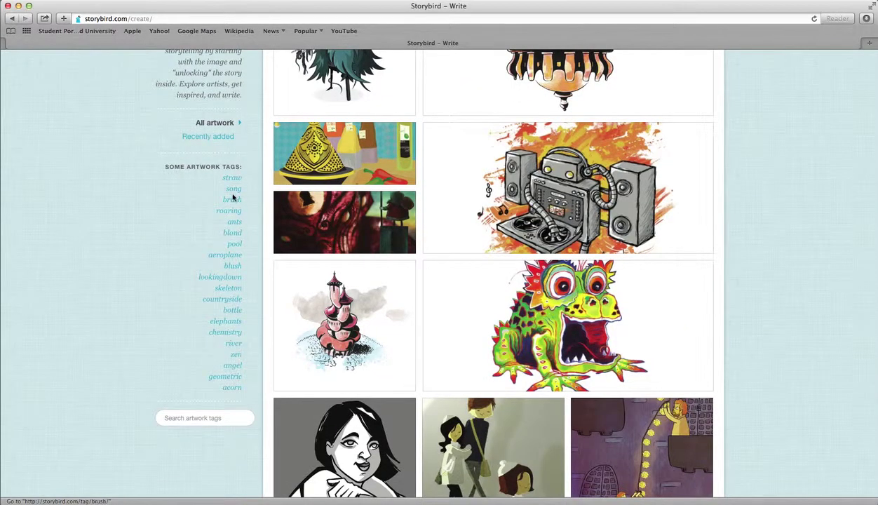
{"action": "scroll", "coordinate": [267, 359], "scroll_direction": "down", "scroll_amount": 3}
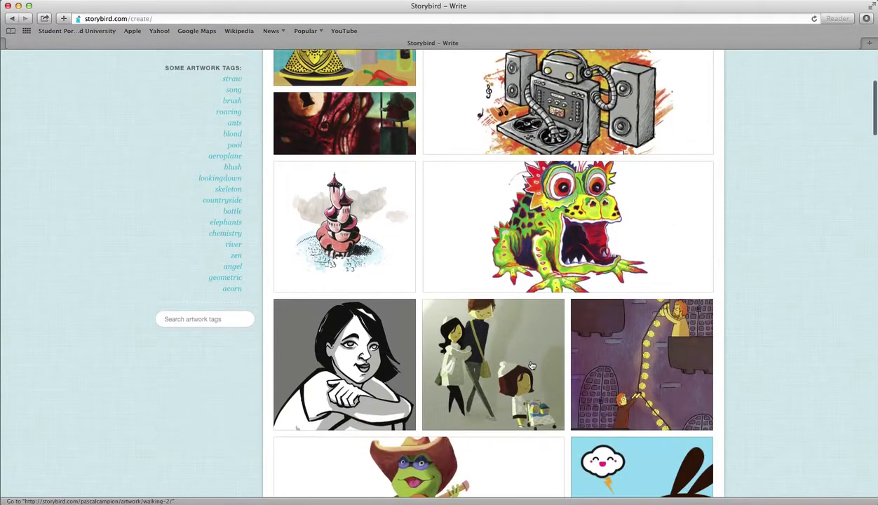
{"action": "scroll", "coordinate": [531, 365], "scroll_direction": "down", "scroll_amount": 15}
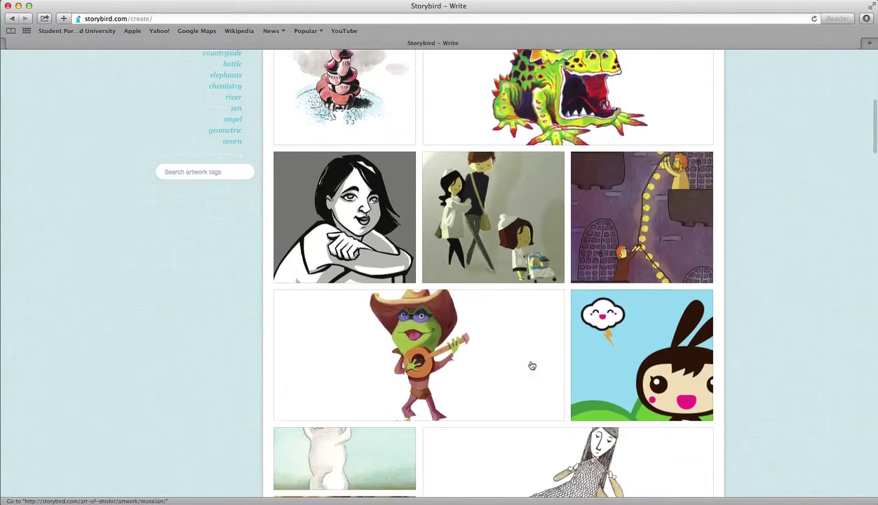
{"action": "scroll", "coordinate": [531, 366], "scroll_direction": "up", "scroll_amount": 20}
{"action": "scroll", "coordinate": [503, 366], "scroll_direction": "down", "scroll_amount": 8}
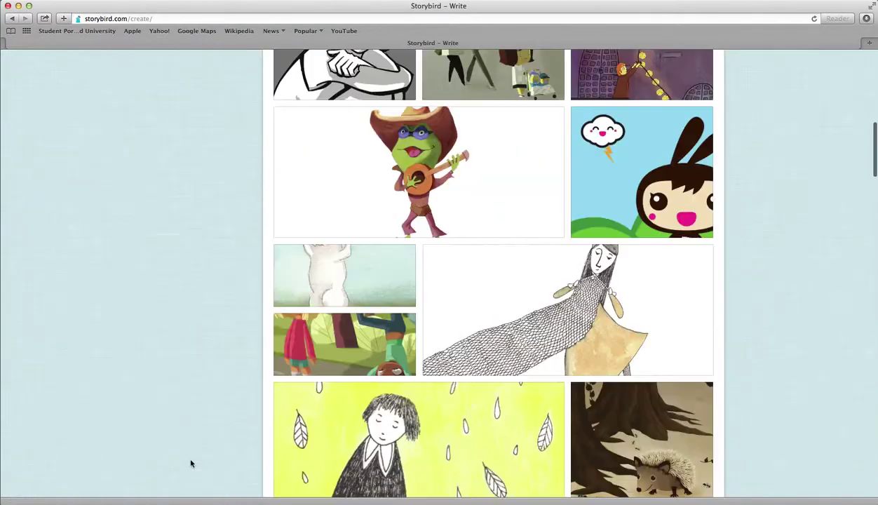
{"action": "scroll", "coordinate": [190, 463], "scroll_direction": "up", "scroll_amount": 4}
{"action": "left_click", "coordinate": [189, 220]}
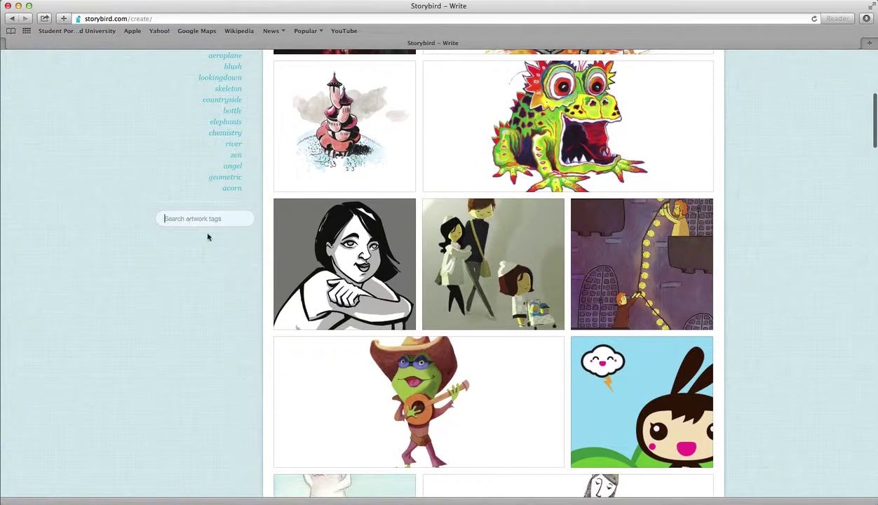
{"action": "scroll", "coordinate": [217, 309], "scroll_direction": "up", "scroll_amount": 2}
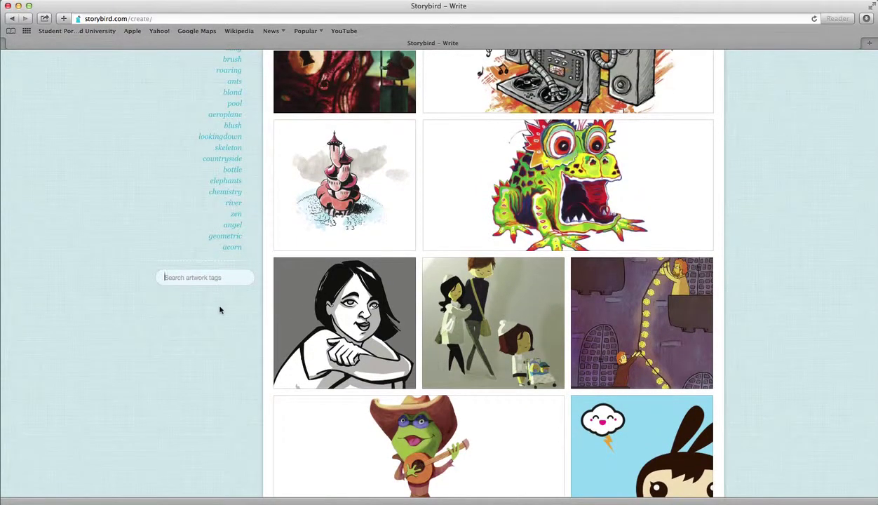
{"action": "type", "text": "a"}
Step: Run the 'animals' artwork tag search and scroll through the 548 matching images
{"action": "key", "text": "Return"}
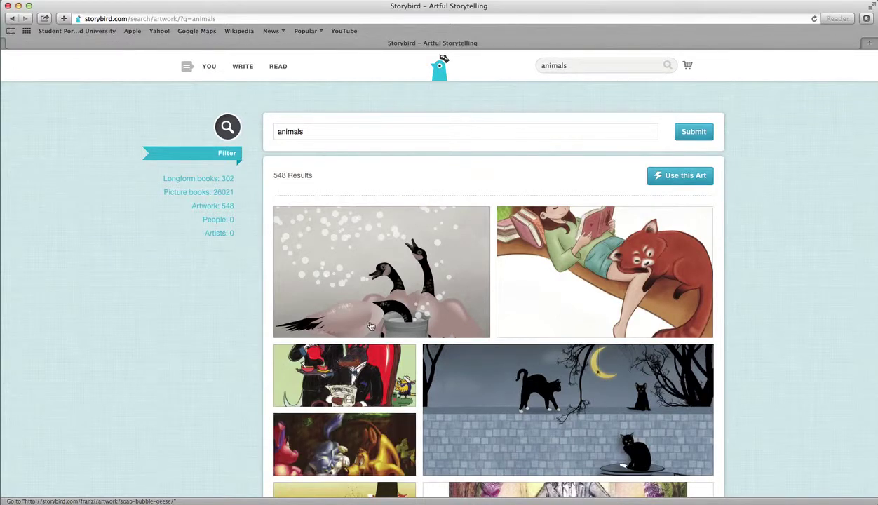
{"action": "scroll", "coordinate": [371, 326], "scroll_direction": "down", "scroll_amount": 15}
{"action": "scroll", "coordinate": [371, 326], "scroll_direction": "down", "scroll_amount": 10}
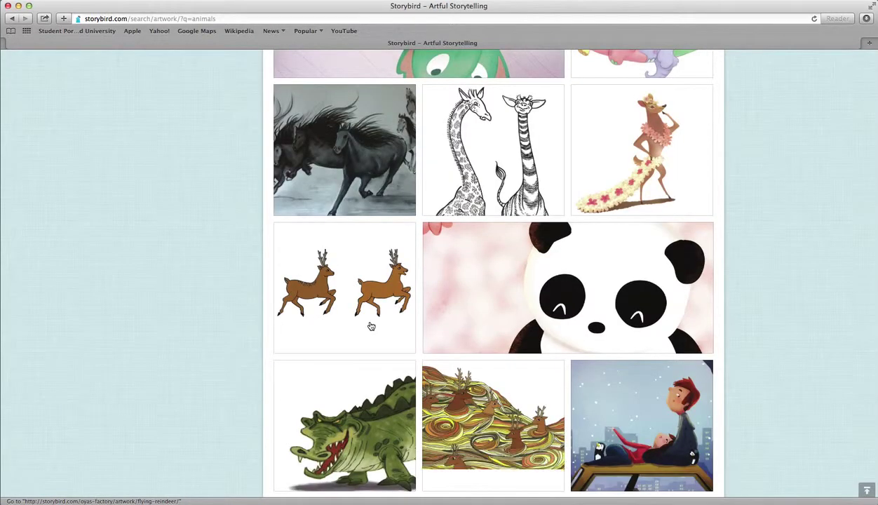
{"action": "scroll", "coordinate": [371, 326], "scroll_direction": "down", "scroll_amount": 5}
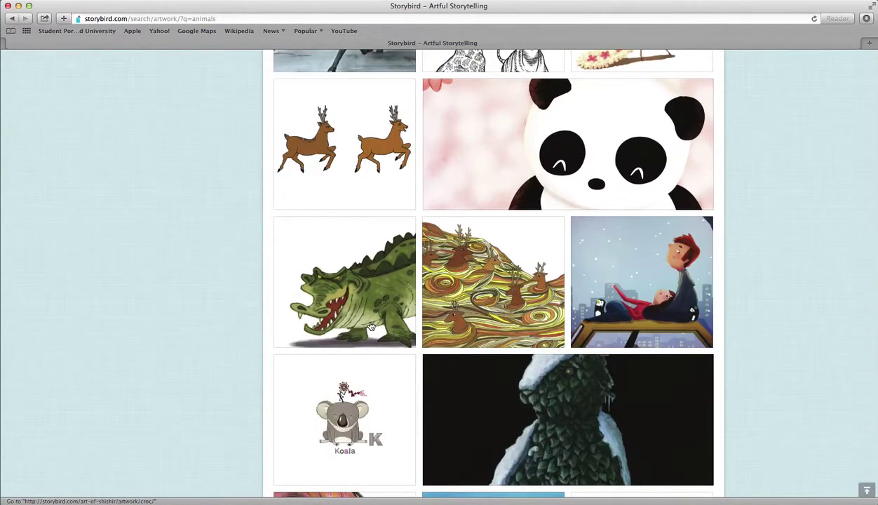
{"action": "scroll", "coordinate": [371, 326], "scroll_direction": "down", "scroll_amount": 10}
{"action": "scroll", "coordinate": [371, 326], "scroll_direction": "up", "scroll_amount": 12}
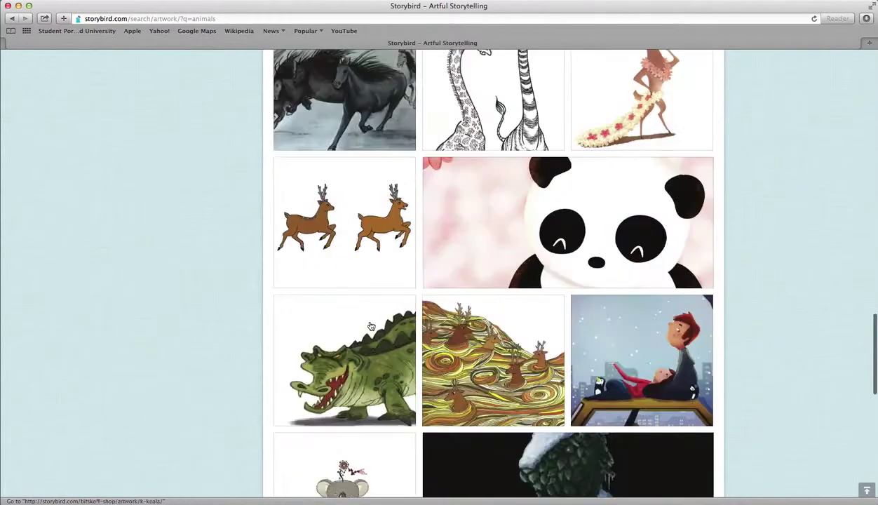
{"action": "scroll", "coordinate": [371, 326], "scroll_direction": "up", "scroll_amount": 20}
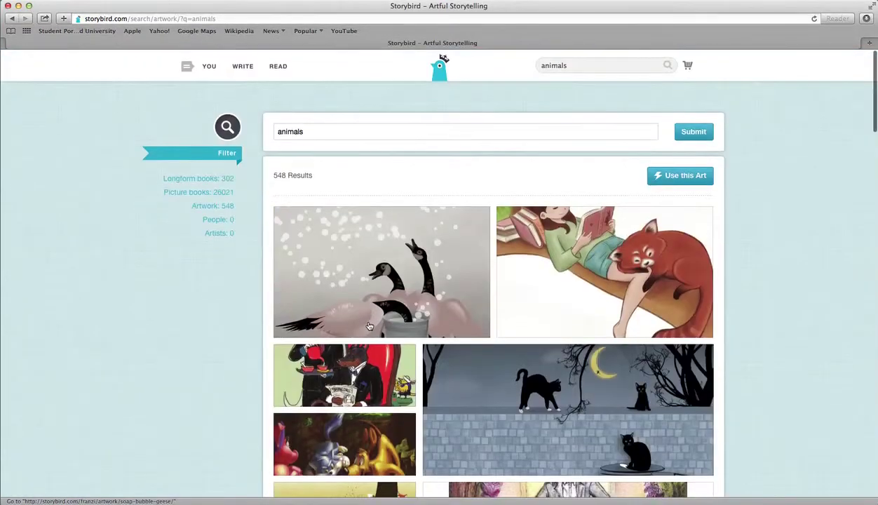
Step: View the Soap Bubble Geese and Rabbit Home artwork pages, checking each artist's name
{"action": "left_click", "coordinate": [402, 250]}
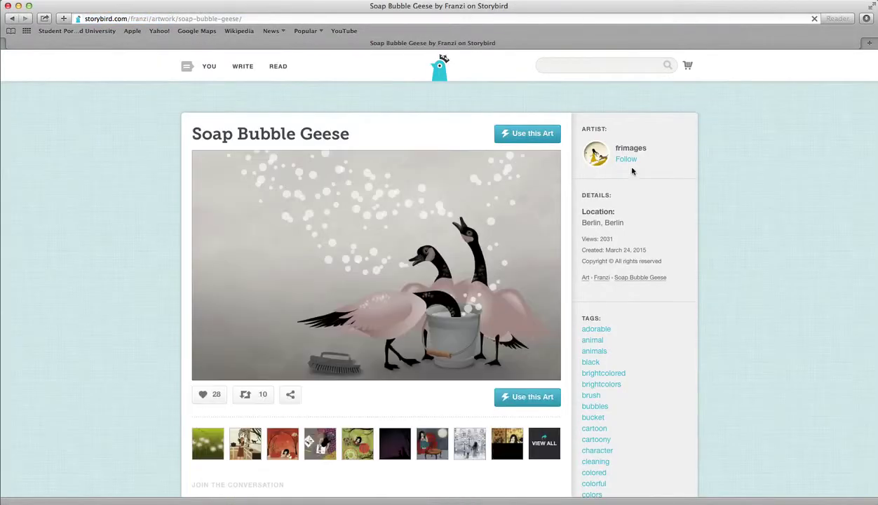
{"action": "left_click_drag", "start_coordinate": [648, 149], "coordinate": [611, 147]}
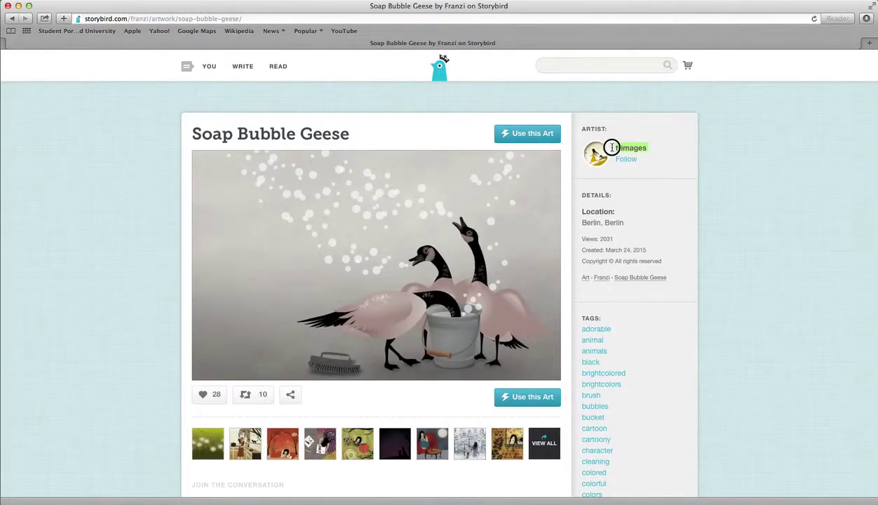
{"action": "left_click", "coordinate": [11, 19]}
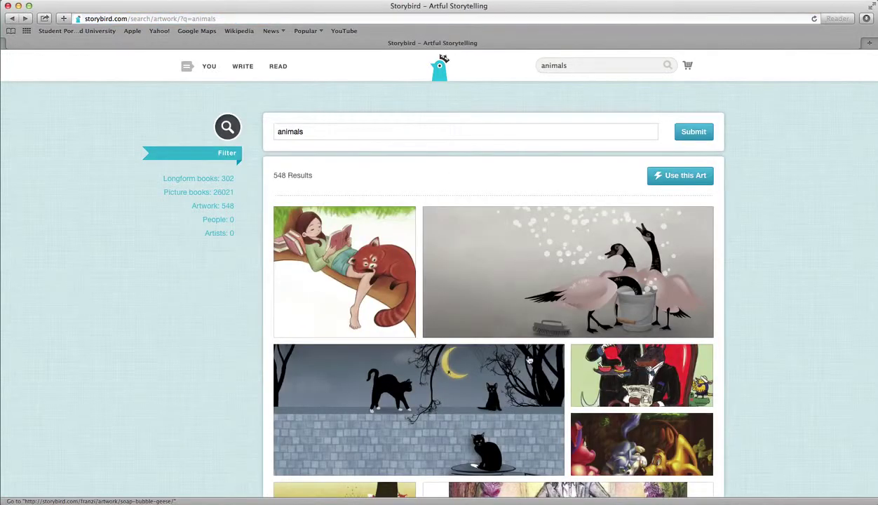
{"action": "scroll", "coordinate": [715, 421], "scroll_direction": "down", "scroll_amount": 5}
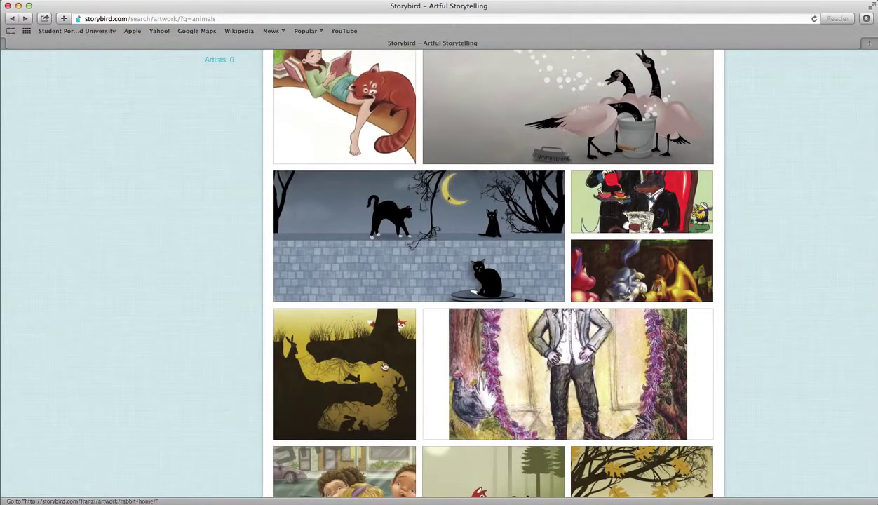
{"action": "left_click", "coordinate": [384, 367]}
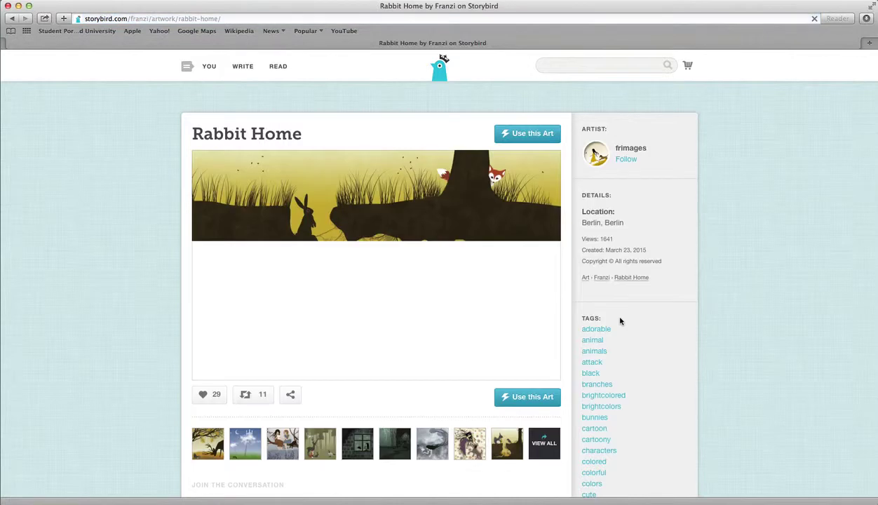
{"action": "double_click", "coordinate": [651, 149]}
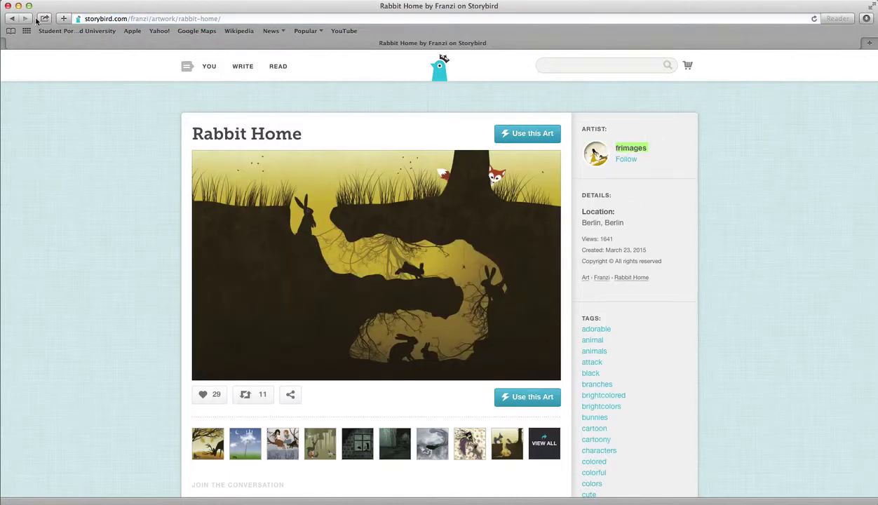
{"action": "left_click", "coordinate": [11, 20]}
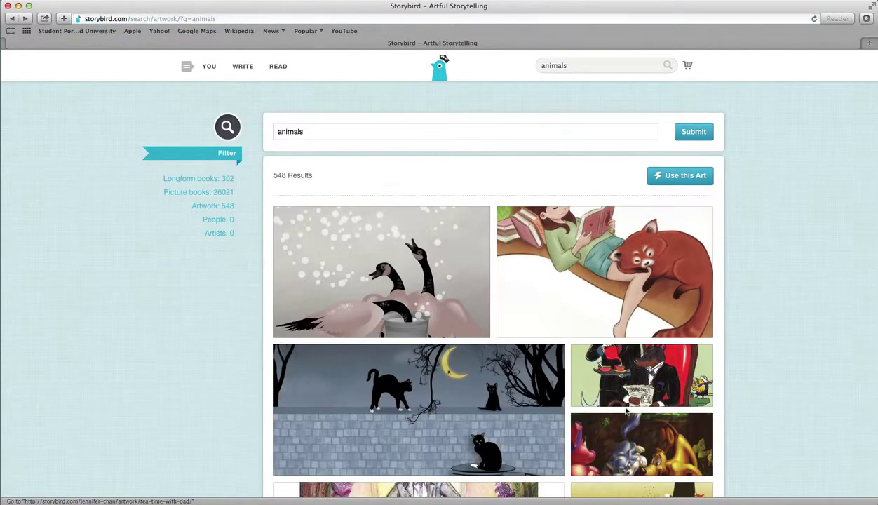
Step: Open the running horses artwork, then return to the animals results and scroll further
{"action": "scroll", "coordinate": [626, 412], "scroll_direction": "down", "scroll_amount": 10}
{"action": "scroll", "coordinate": [626, 412], "scroll_direction": "down", "scroll_amount": 5}
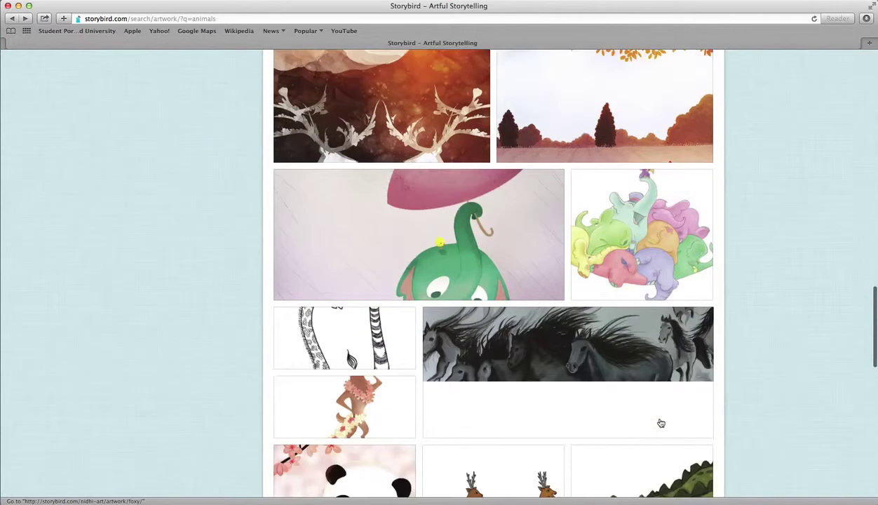
{"action": "left_click", "coordinate": [612, 359]}
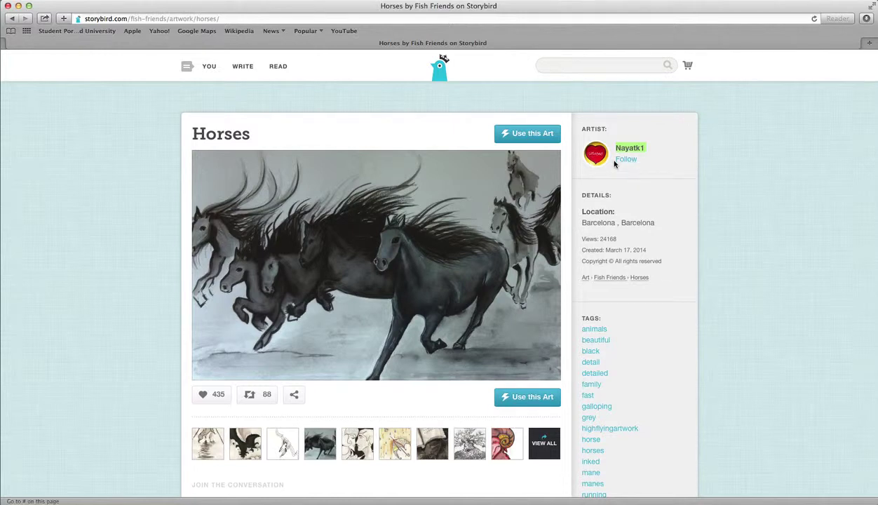
{"action": "left_click", "coordinate": [12, 19]}
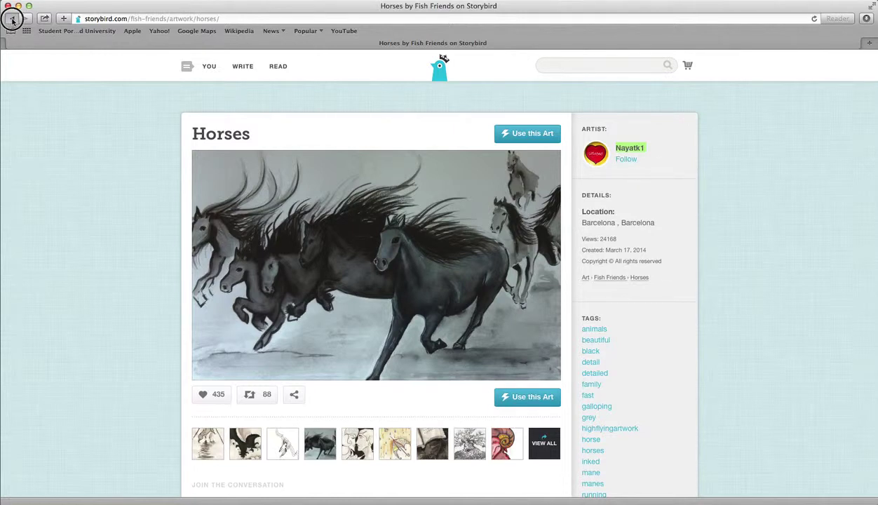
{"action": "scroll", "coordinate": [530, 383], "scroll_direction": "down", "scroll_amount": 20}
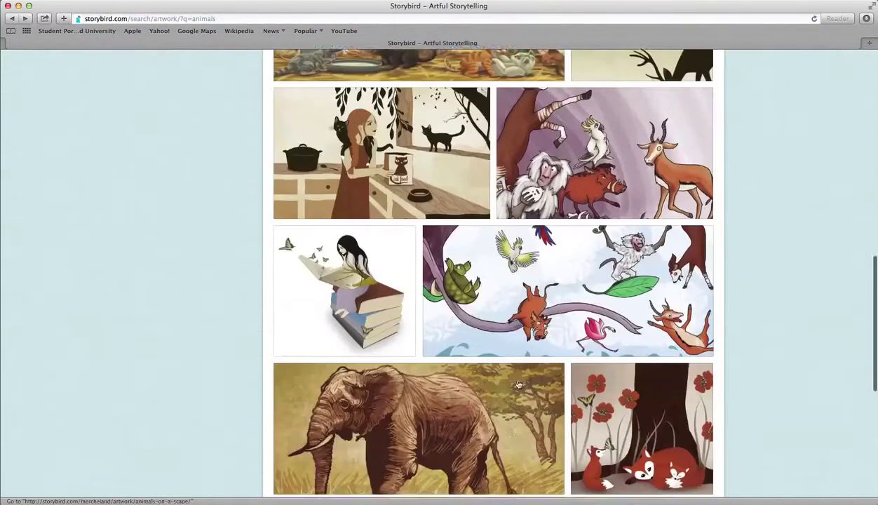
Step: Open flapperdoodle's 'Cat lady no bird' artwork and scroll through its tags and details
{"action": "left_click", "coordinate": [303, 224]}
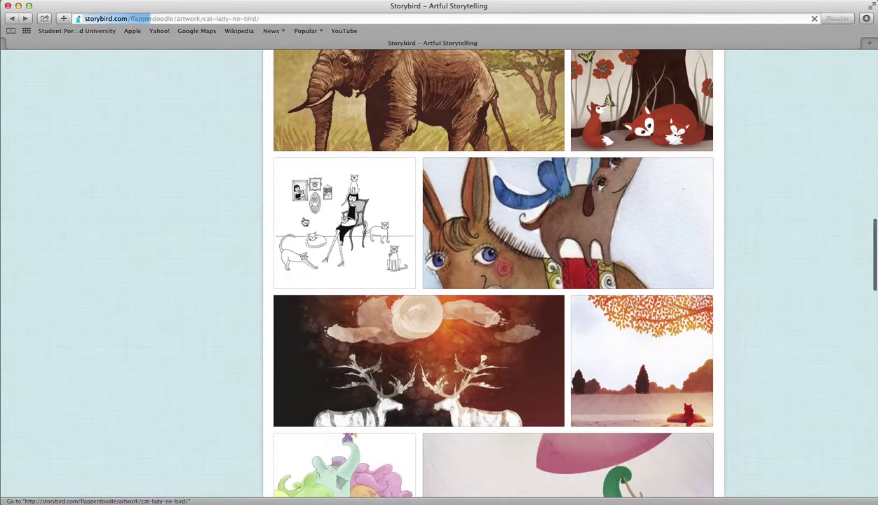
{"action": "left_click_drag", "start_coordinate": [673, 150], "coordinate": [607, 143]}
{"action": "scroll", "coordinate": [619, 166], "scroll_direction": "down", "scroll_amount": 1}
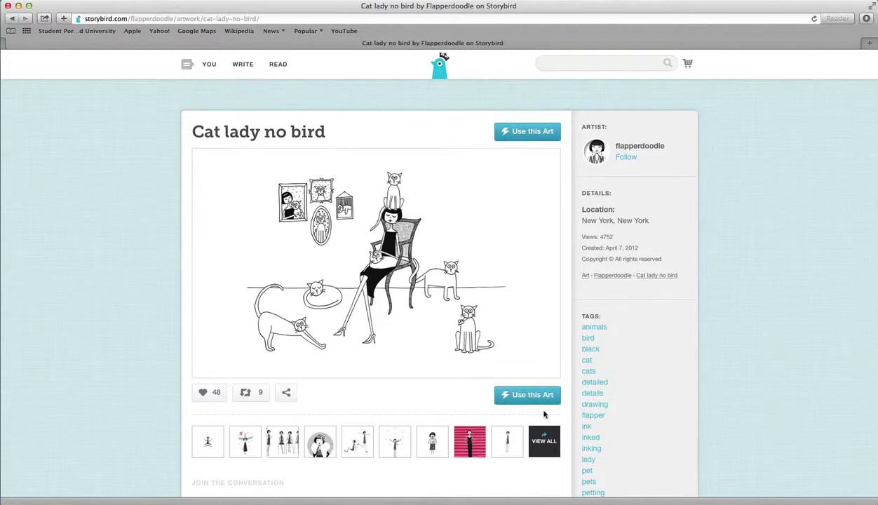
Step: Browse flapperdoodle's full gallery, then go back through Cat lady no bird to the animals results
{"action": "left_click", "coordinate": [549, 450]}
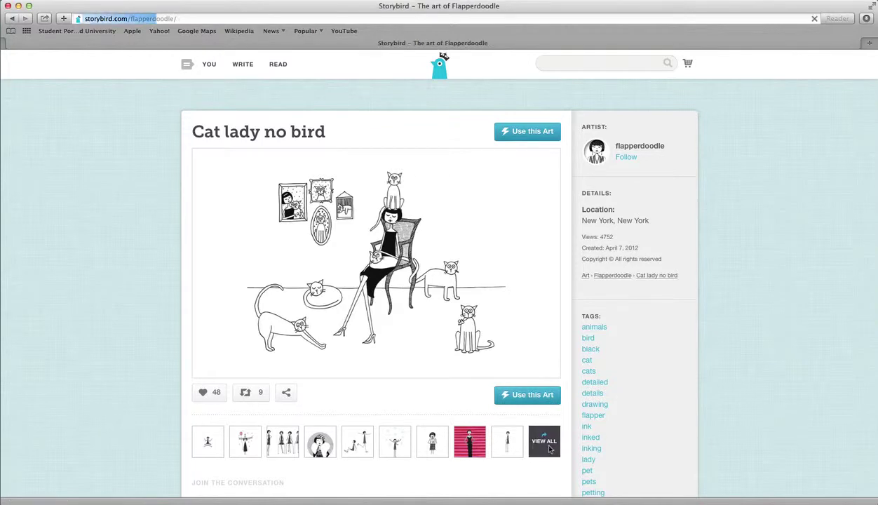
{"action": "scroll", "coordinate": [536, 460], "scroll_direction": "down", "scroll_amount": 10}
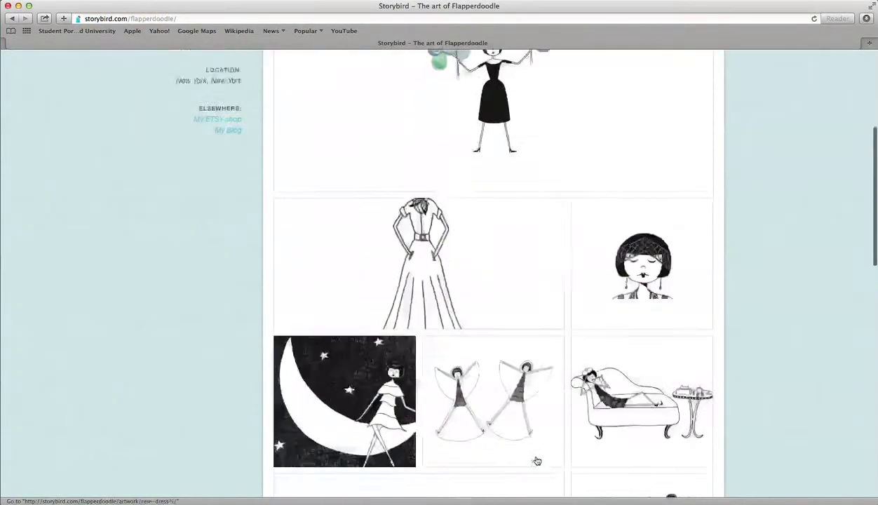
{"action": "scroll", "coordinate": [536, 460], "scroll_direction": "down", "scroll_amount": 10}
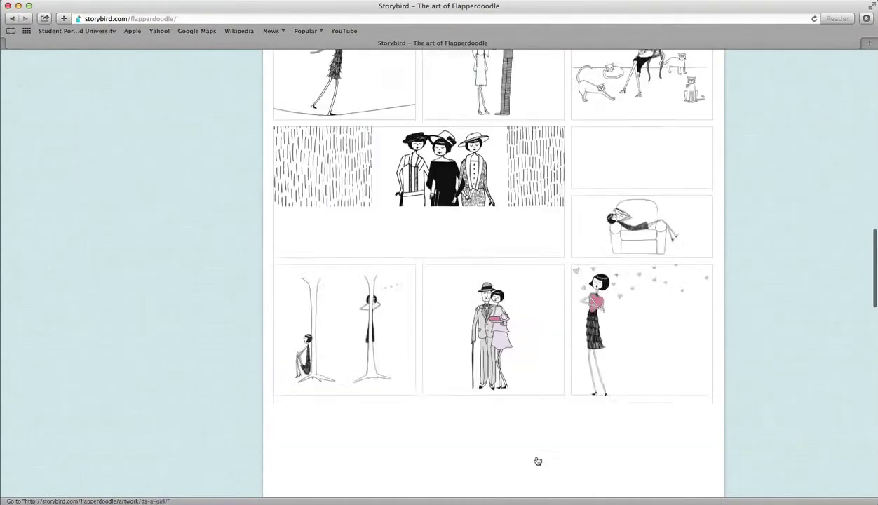
{"action": "scroll", "coordinate": [537, 460], "scroll_direction": "down", "scroll_amount": 10}
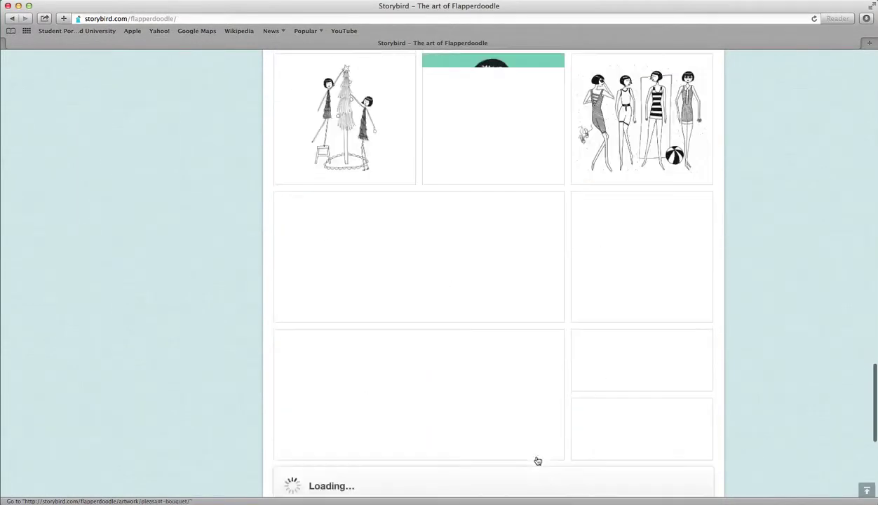
{"action": "scroll", "coordinate": [538, 461], "scroll_direction": "up", "scroll_amount": 20}
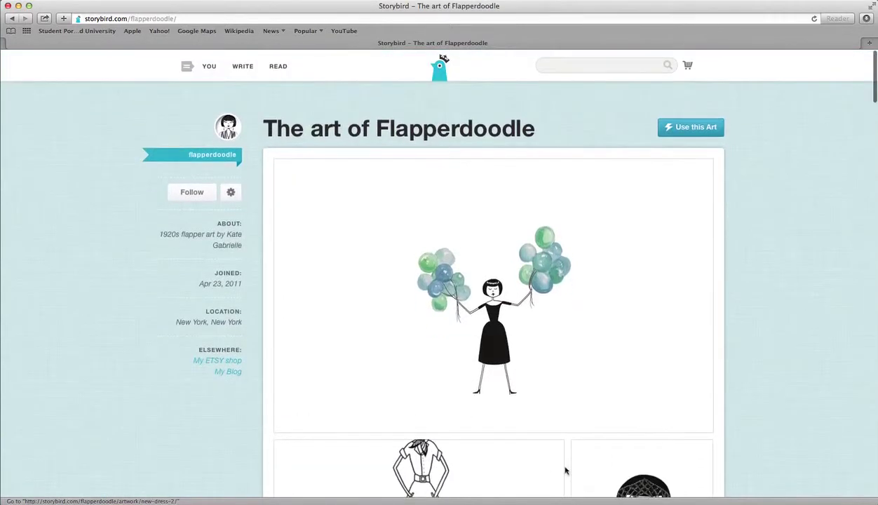
{"action": "left_click", "coordinate": [11, 18]}
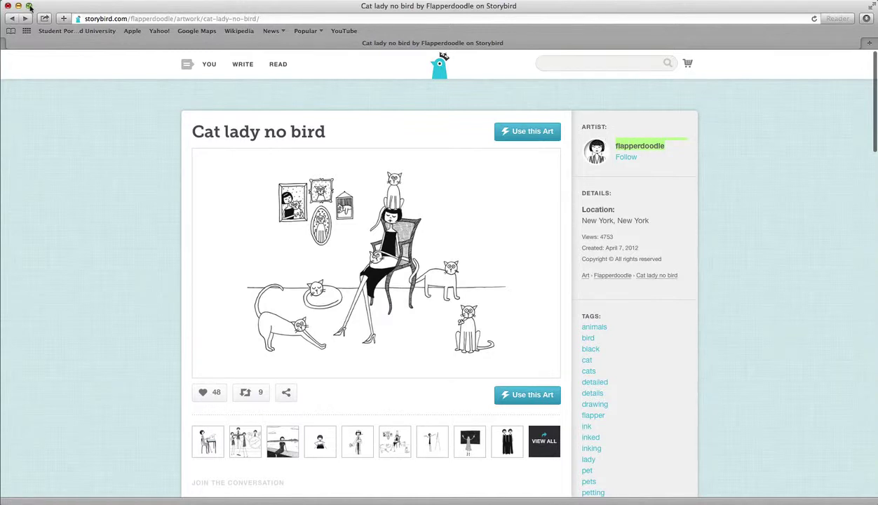
{"action": "left_click", "coordinate": [13, 19]}
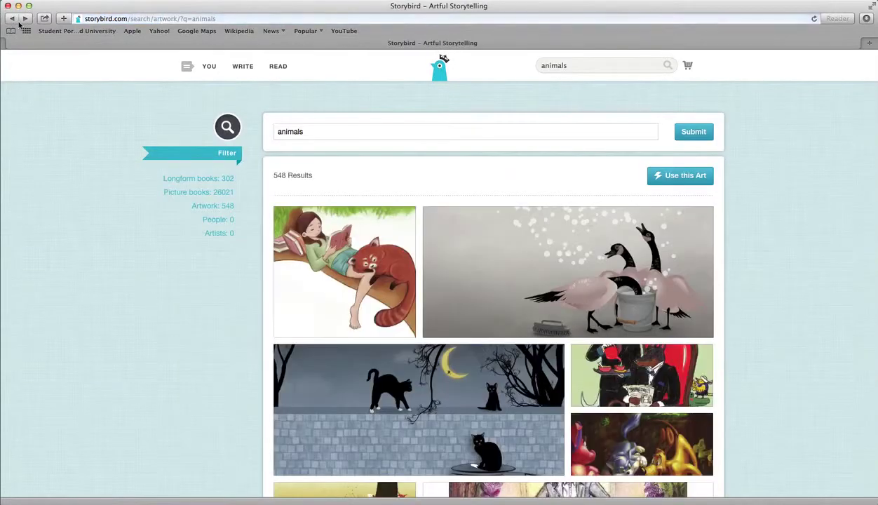
Step: Scroll the animals results and open shishir's flower-garlanded deer artwork 'Oh Dear !'
{"action": "scroll", "coordinate": [587, 297], "scroll_direction": "down", "scroll_amount": 15}
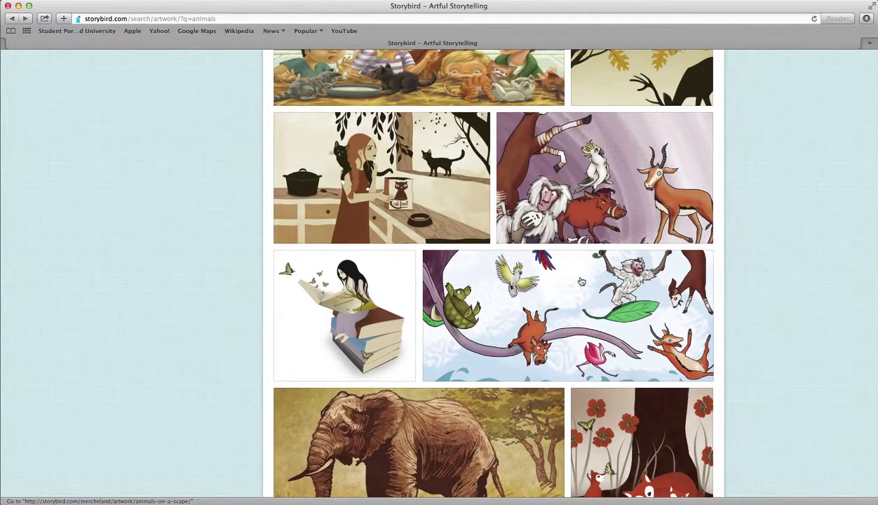
{"action": "scroll", "coordinate": [586, 291], "scroll_direction": "down", "scroll_amount": 20}
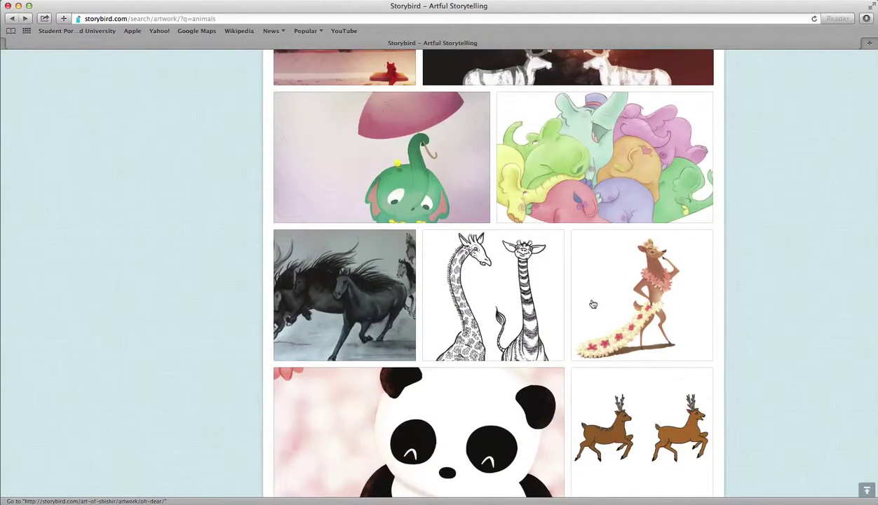
{"action": "scroll", "coordinate": [585, 300], "scroll_direction": "down", "scroll_amount": 2}
{"action": "left_click", "coordinate": [642, 167]}
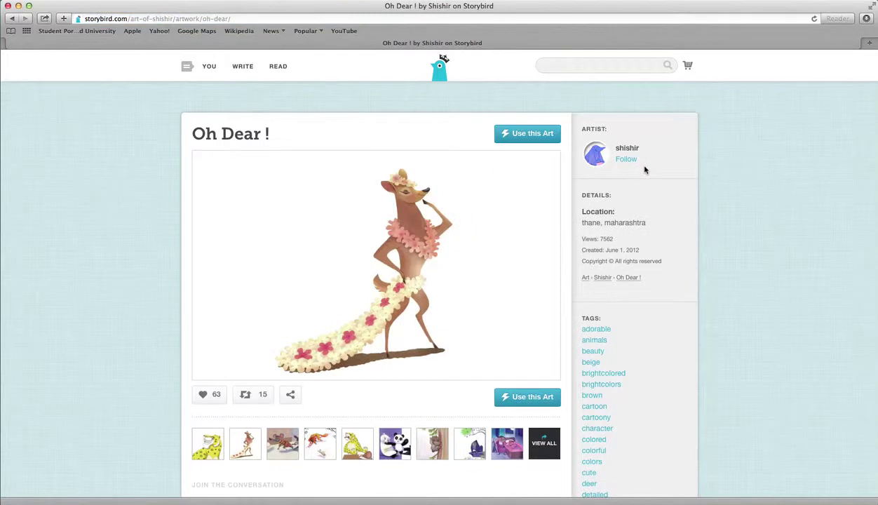
{"action": "left_click", "coordinate": [529, 442]}
Step: Scroll through 'The art of Shishir' gallery and reveal its Use this Art options
{"action": "scroll", "coordinate": [529, 448], "scroll_direction": "down", "scroll_amount": 10}
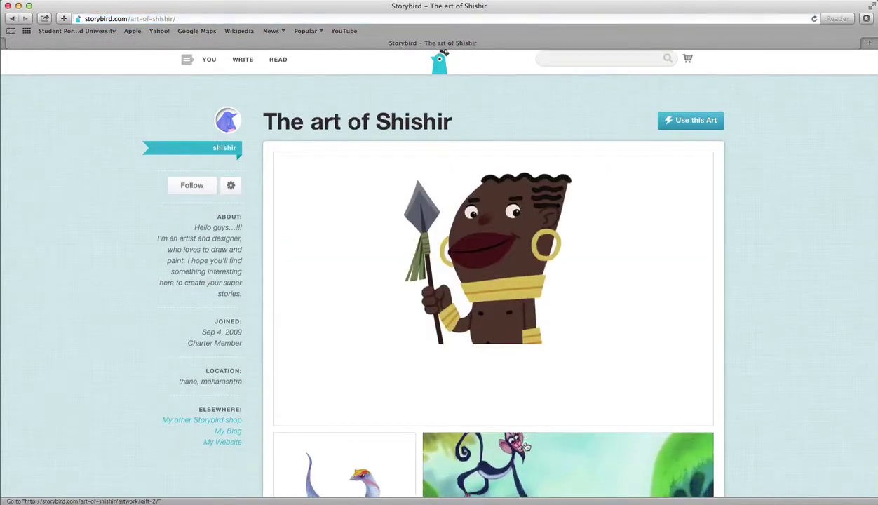
{"action": "scroll", "coordinate": [526, 446], "scroll_direction": "down", "scroll_amount": 15}
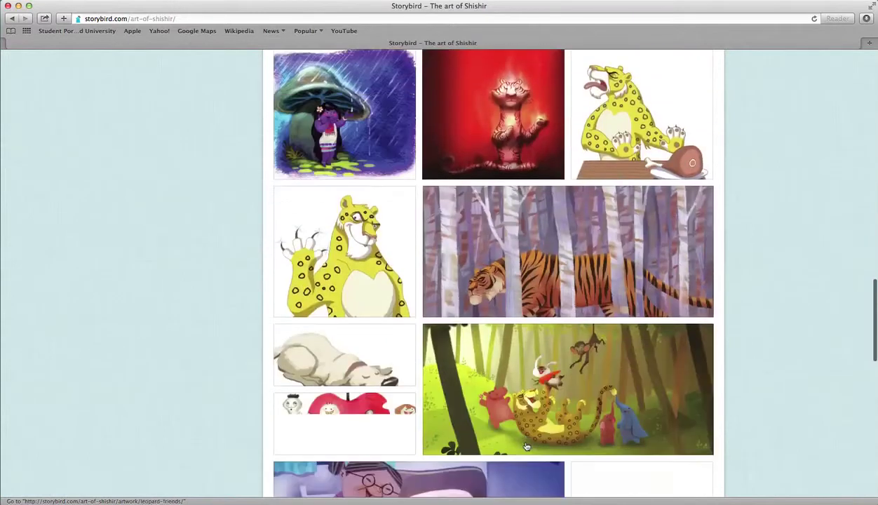
{"action": "scroll", "coordinate": [527, 447], "scroll_direction": "down", "scroll_amount": 12}
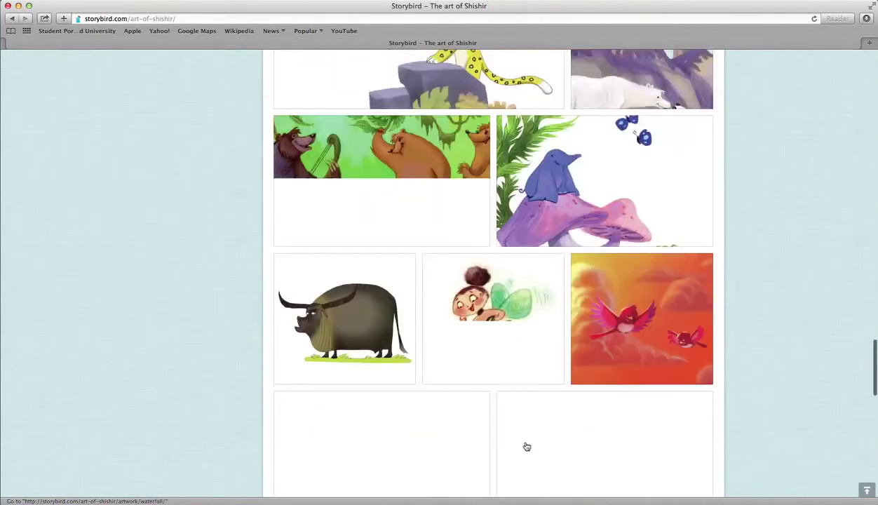
{"action": "scroll", "coordinate": [526, 447], "scroll_direction": "down", "scroll_amount": 14}
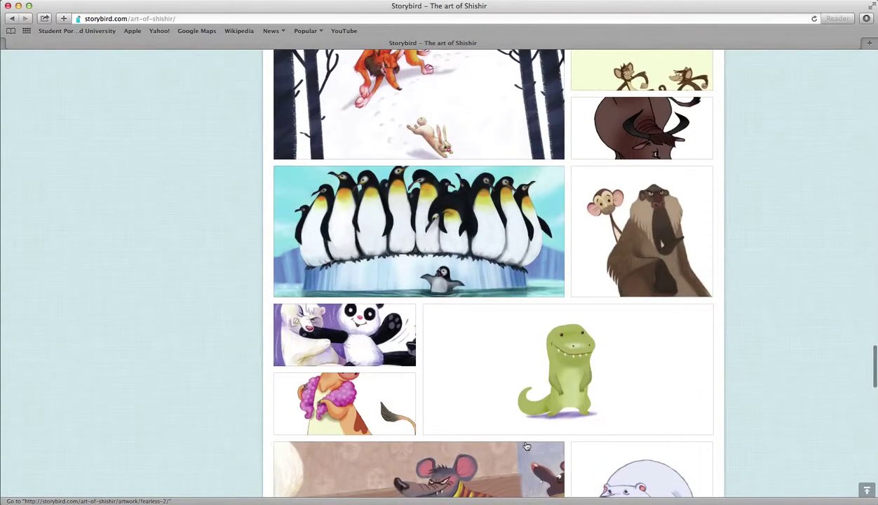
{"action": "scroll", "coordinate": [527, 447], "scroll_direction": "down", "scroll_amount": 15}
{"action": "scroll", "coordinate": [527, 447], "scroll_direction": "up", "scroll_amount": 20}
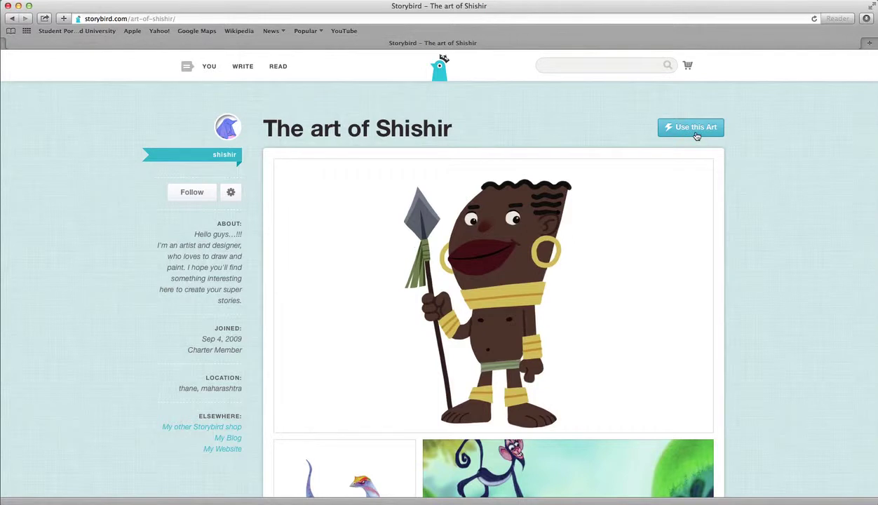
{"action": "left_click", "coordinate": [690, 126]}
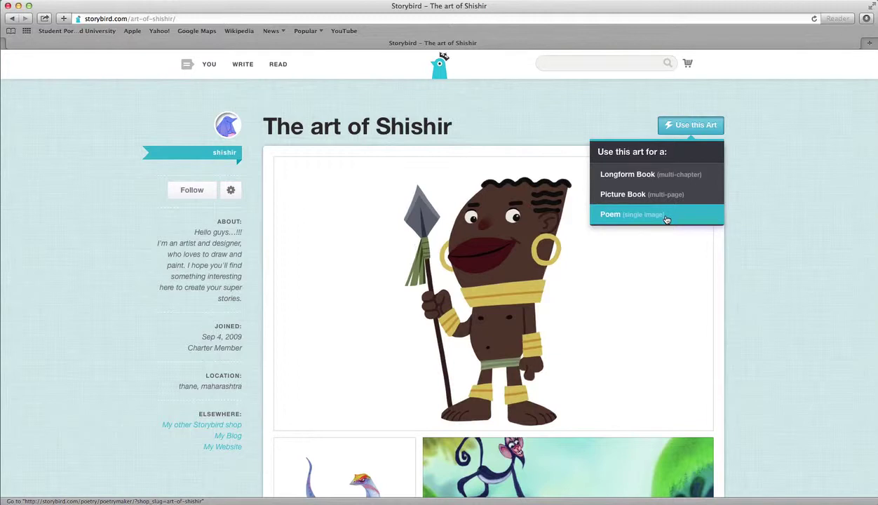
Step: Create a picture book from Shishir's art and show the Classic, Landscape, Journal, Iconic cover styles
{"action": "left_click", "coordinate": [619, 198]}
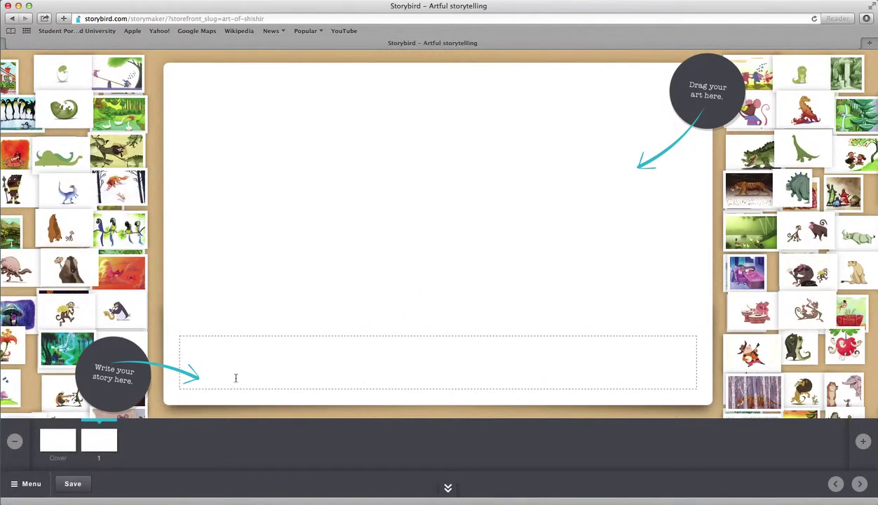
{"action": "left_click", "coordinate": [55, 442]}
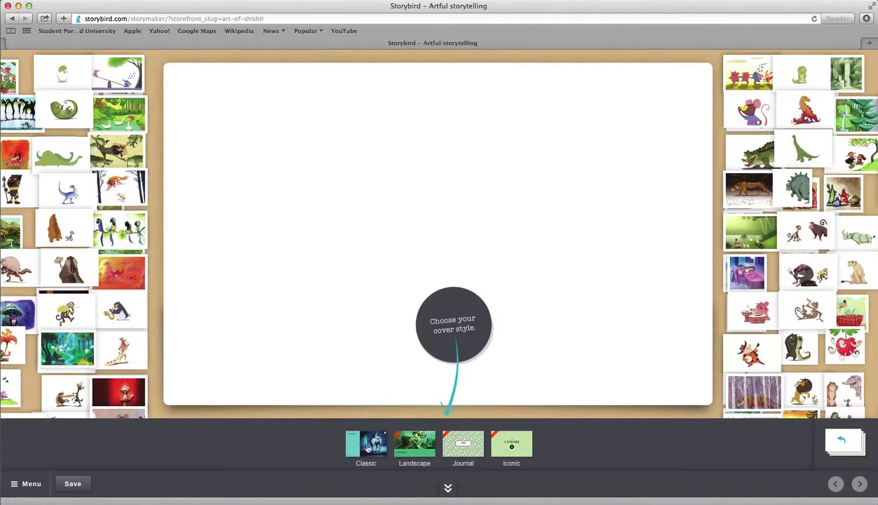
Step: Try the Landscape cover, then settle on the Classic cover with the running cheetah artwork
{"action": "left_click", "coordinate": [410, 444]}
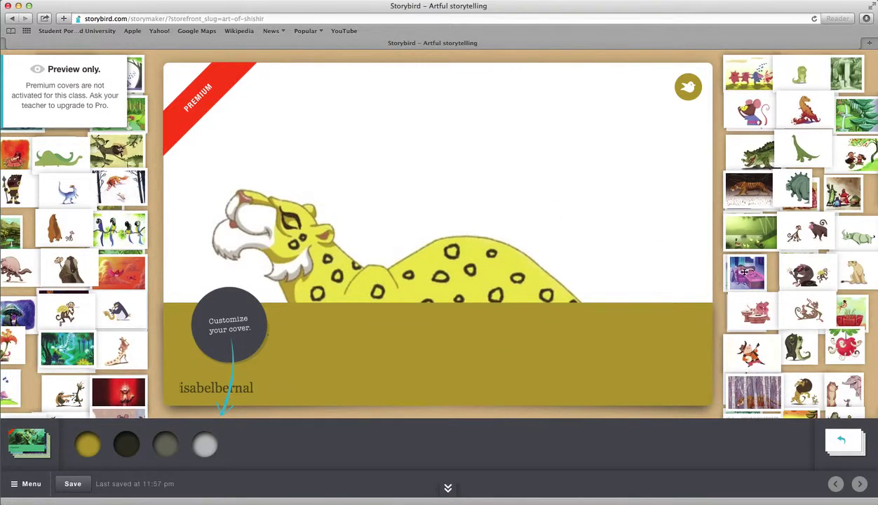
{"action": "left_click", "coordinate": [29, 445]}
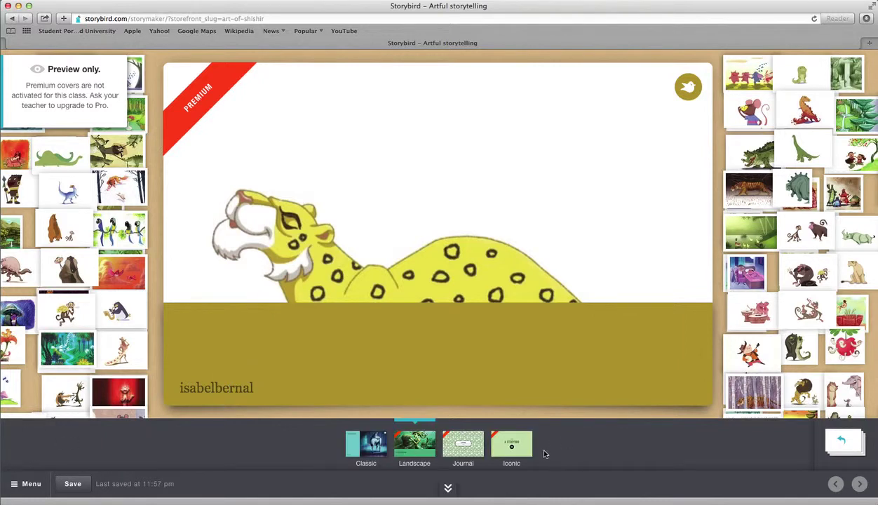
{"action": "left_click", "coordinate": [365, 448]}
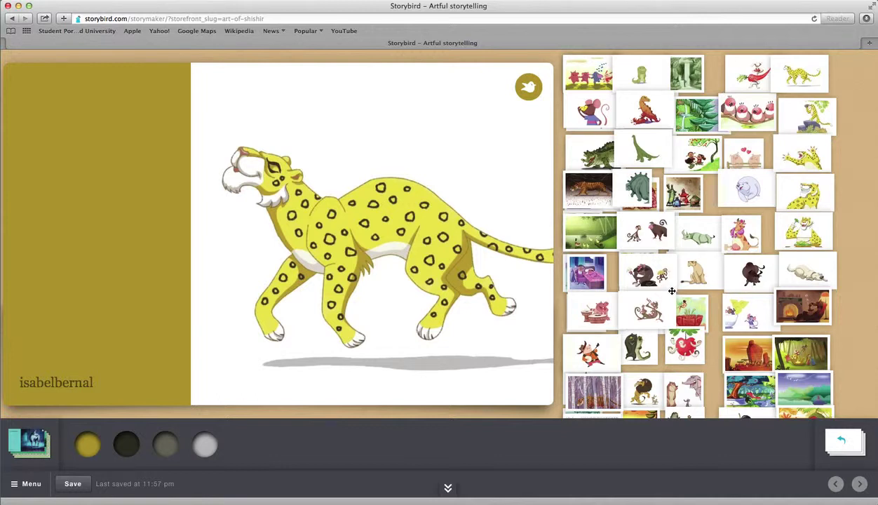
{"action": "left_click", "coordinate": [540, 233]}
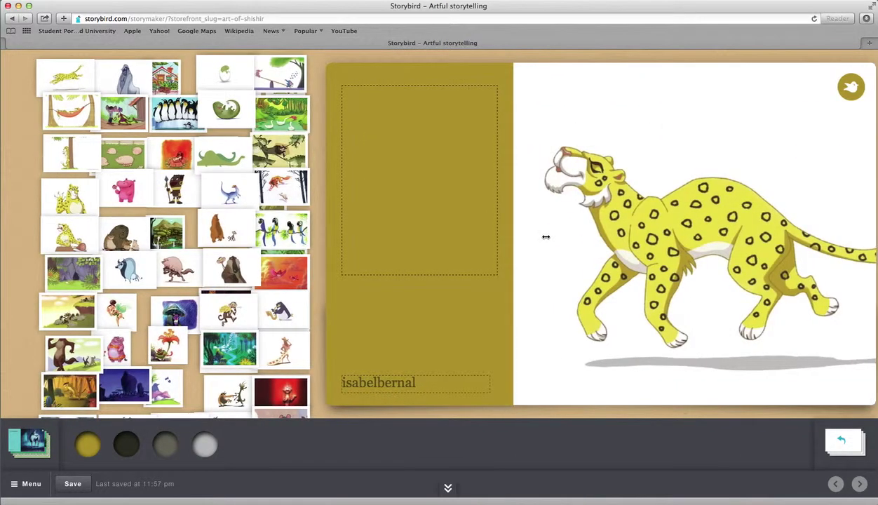
Step: Enter 'Animals' as the title on the leopard cover
{"action": "left_click", "coordinate": [545, 237]}
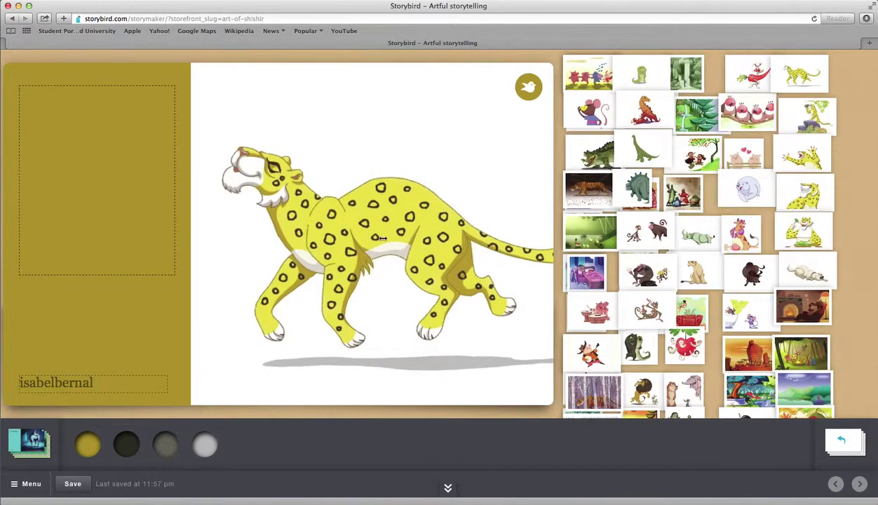
{"action": "scroll", "coordinate": [382, 238], "scroll_direction": "left", "scroll_amount": 3}
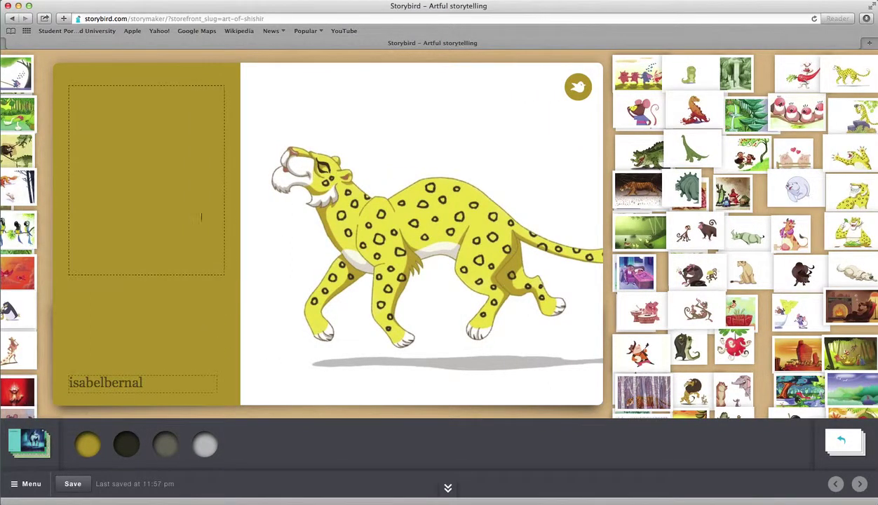
{"action": "scroll", "coordinate": [220, 301], "scroll_direction": "left", "scroll_amount": 2}
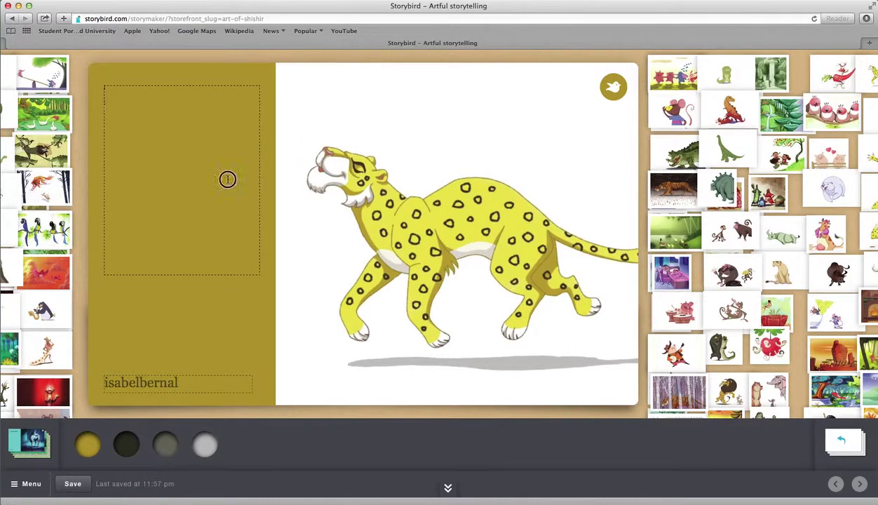
{"action": "type", "text": "Animals"}
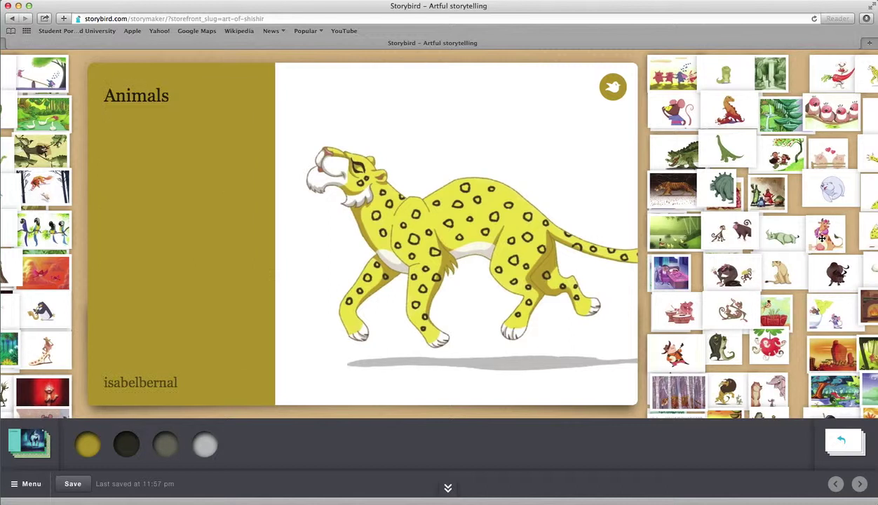
{"action": "scroll", "coordinate": [805, 232], "scroll_direction": "right", "scroll_amount": 3}
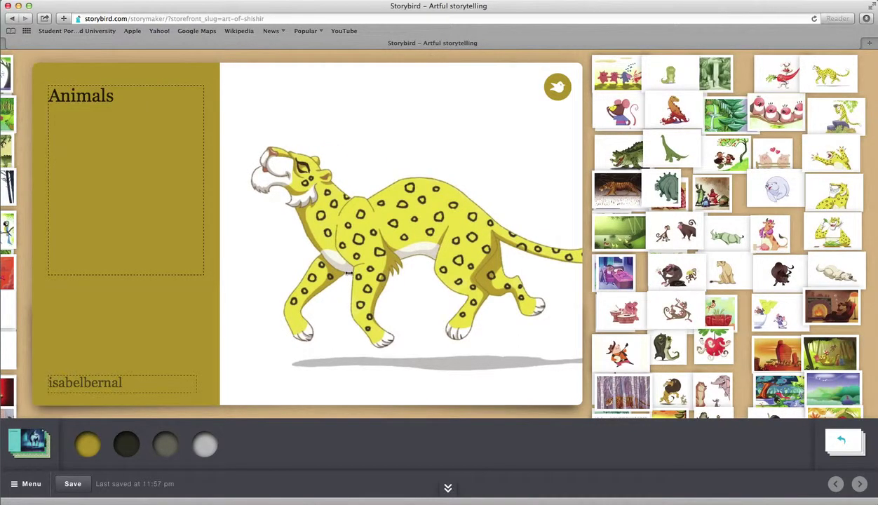
{"action": "scroll", "coordinate": [722, 243], "scroll_direction": "right", "scroll_amount": 1}
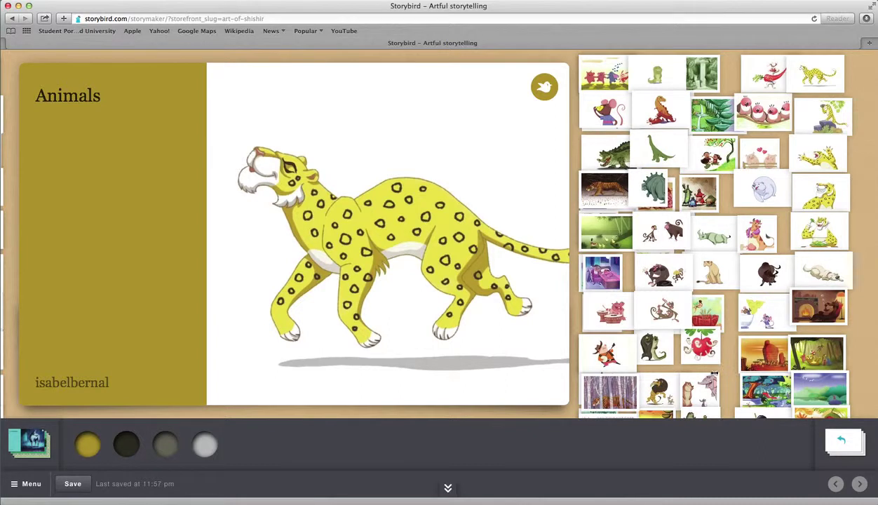
{"action": "scroll", "coordinate": [740, 398], "scroll_direction": "right", "scroll_amount": 1}
{"action": "scroll", "coordinate": [669, 334], "scroll_direction": "right", "scroll_amount": 1}
{"action": "scroll", "coordinate": [680, 337], "scroll_direction": "left", "scroll_amount": 1}
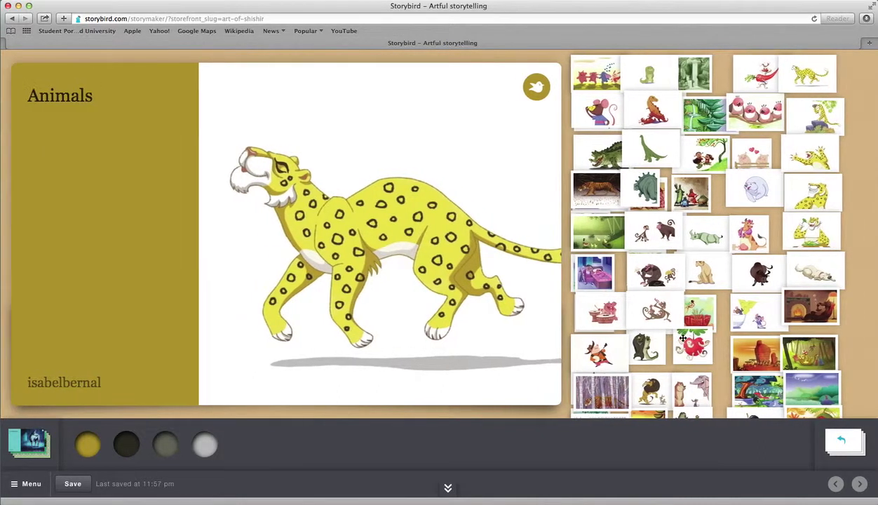
{"action": "scroll", "coordinate": [682, 338], "scroll_direction": "left", "scroll_amount": 5}
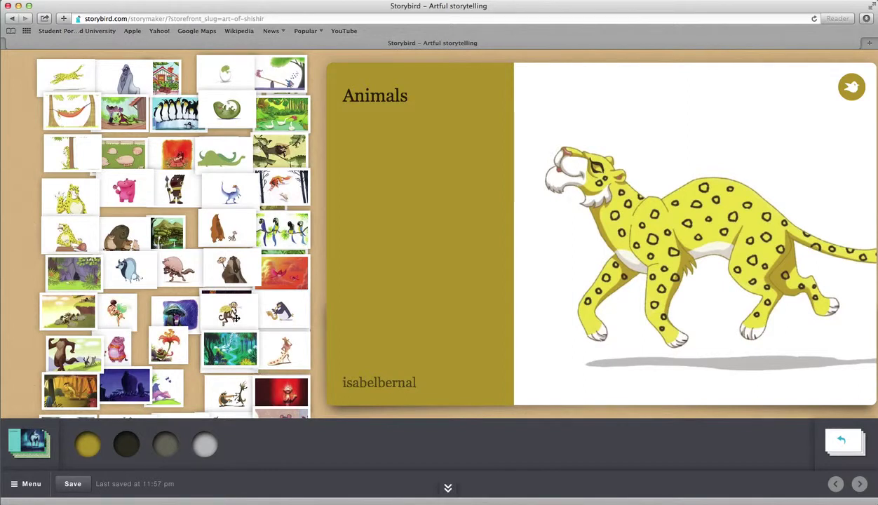
Step: Shuffle art cards around the art wall, moving the swan forest card lower
{"action": "left_click_drag", "start_coordinate": [227, 307], "coordinate": [116, 239]}
{"action": "left_click_drag", "start_coordinate": [235, 269], "coordinate": [146, 263]}
{"action": "left_click_drag", "start_coordinate": [218, 228], "coordinate": [121, 224]}
{"action": "left_click_drag", "start_coordinate": [232, 191], "coordinate": [141, 181]}
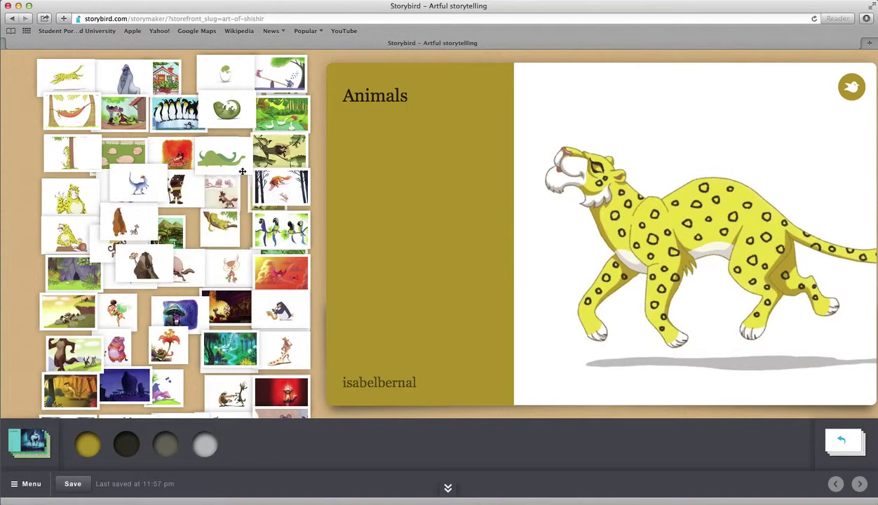
{"action": "left_click_drag", "start_coordinate": [218, 153], "coordinate": [134, 153]}
{"action": "left_click_drag", "start_coordinate": [294, 182], "coordinate": [149, 190]}
{"action": "left_click_drag", "start_coordinate": [274, 154], "coordinate": [143, 257]}
{"action": "left_click_drag", "start_coordinate": [272, 226], "coordinate": [187, 249]}
{"action": "left_click_drag", "start_coordinate": [273, 143], "coordinate": [226, 204]}
{"action": "left_click_drag", "start_coordinate": [278, 129], "coordinate": [269, 196]}
{"action": "left_click", "coordinate": [254, 211]}
Step: Try the purple rocks art, then put the jungle animals forest art on the cover
{"action": "left_click_drag", "start_coordinate": [227, 110], "coordinate": [261, 201]}
{"action": "left_click_drag", "start_coordinate": [145, 137], "coordinate": [254, 129]}
{"action": "left_click_drag", "start_coordinate": [140, 115], "coordinate": [216, 142]}
{"action": "left_click_drag", "start_coordinate": [98, 237], "coordinate": [196, 146]}
{"action": "left_click_drag", "start_coordinate": [104, 305], "coordinate": [168, 218]}
{"action": "left_click_drag", "start_coordinate": [119, 383], "coordinate": [623, 222]}
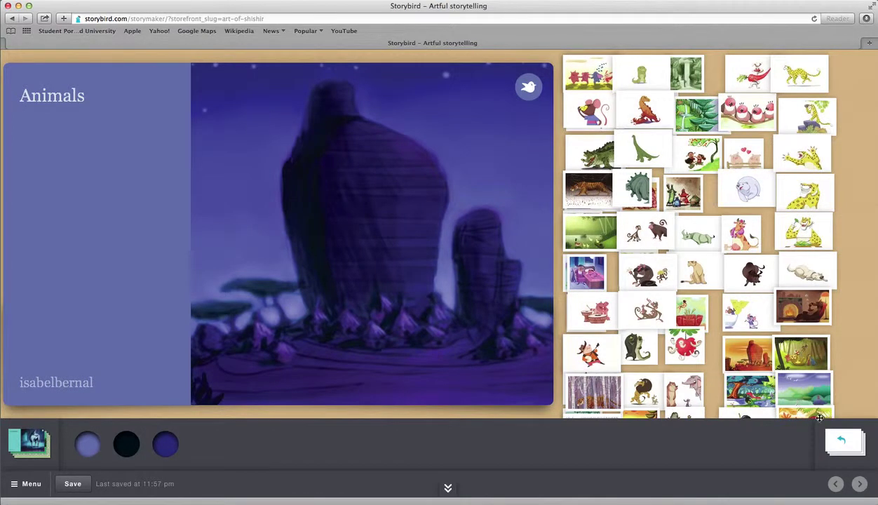
{"action": "left_click_drag", "start_coordinate": [801, 356], "coordinate": [345, 275]}
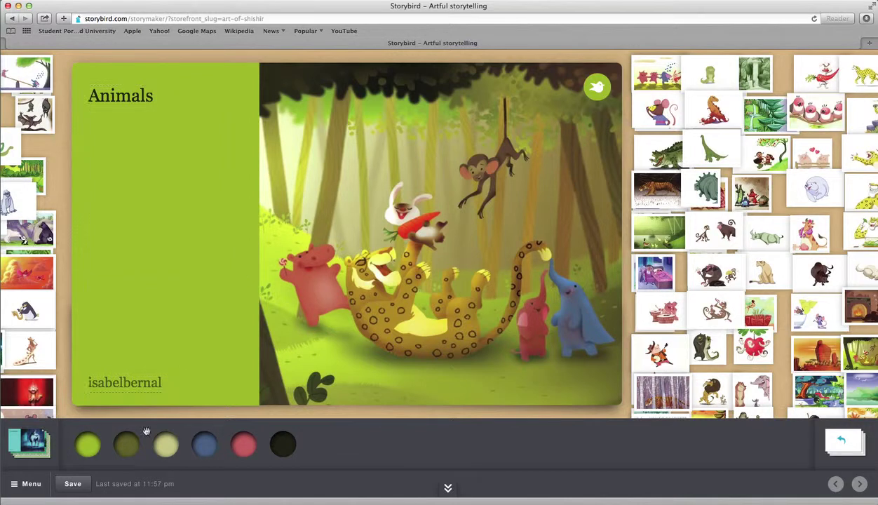
Step: Try olive, pale green, blue, red and black panels, then set the cover text panel to lime green
{"action": "left_click", "coordinate": [123, 442]}
{"action": "left_click", "coordinate": [174, 446]}
{"action": "left_click", "coordinate": [209, 441]}
{"action": "left_click", "coordinate": [244, 443]}
{"action": "left_click", "coordinate": [284, 442]}
{"action": "left_click", "coordinate": [80, 446]}
Step: Replace the cover's author name with only the author's first name
{"action": "double_click", "coordinate": [133, 381]}
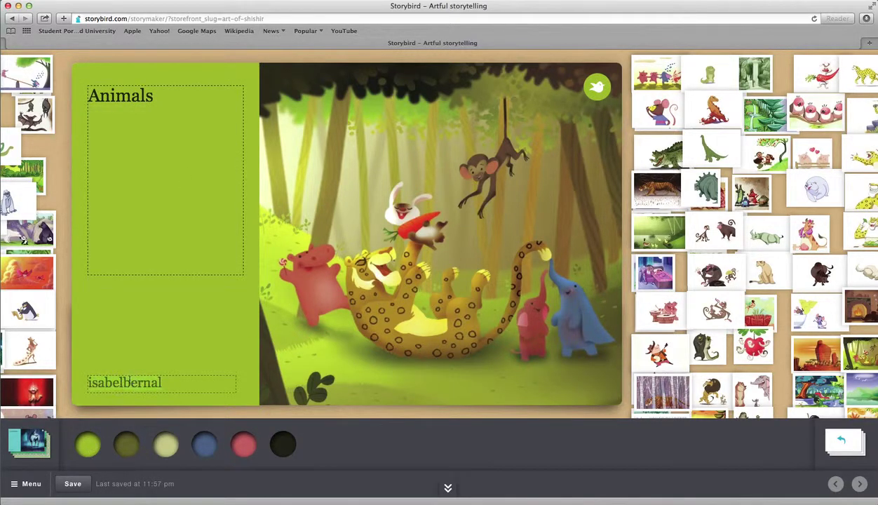
{"action": "left_click", "coordinate": [132, 422]}
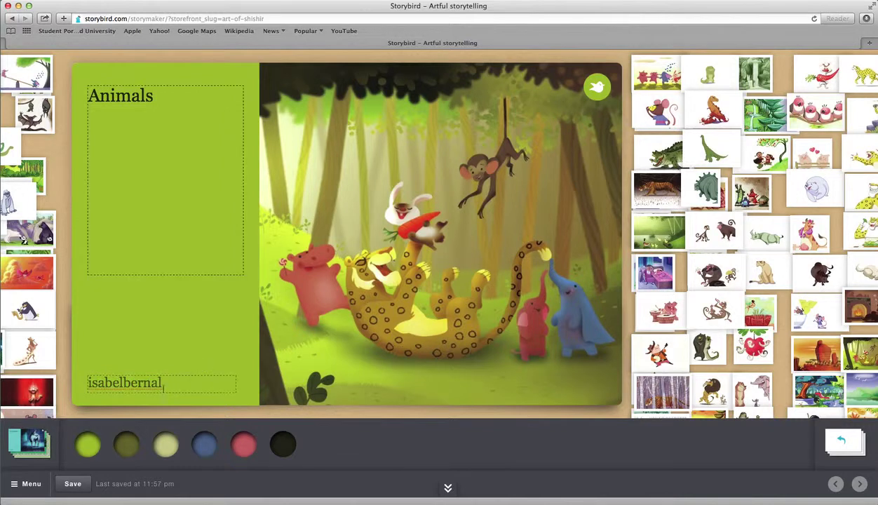
{"action": "left_click_drag", "start_coordinate": [166, 385], "coordinate": [84, 383]}
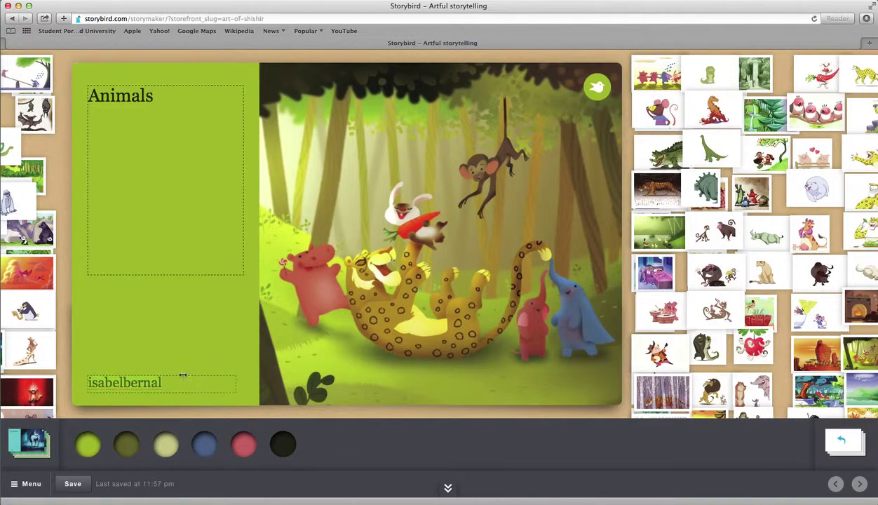
{"action": "key", "text": "BackSpace"}
{"action": "type", "text": "isabel"}
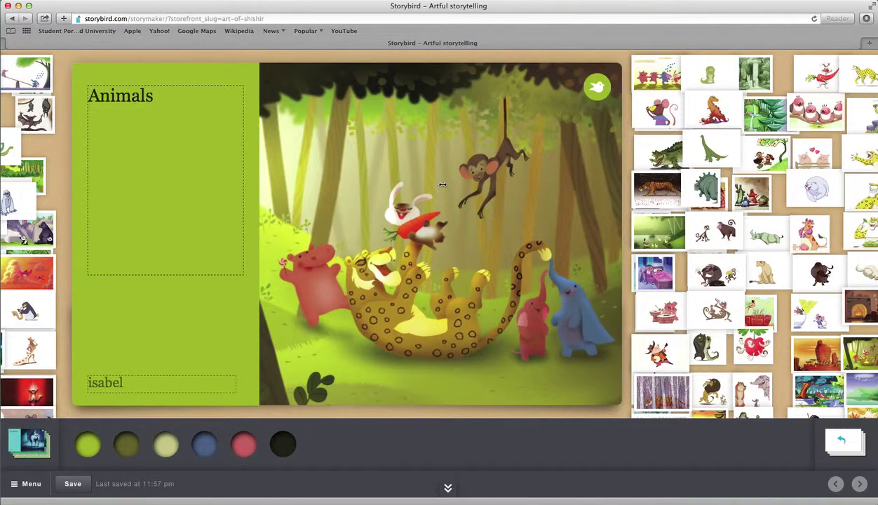
{"action": "left_click_drag", "start_coordinate": [456, 197], "coordinate": [466, 203]}
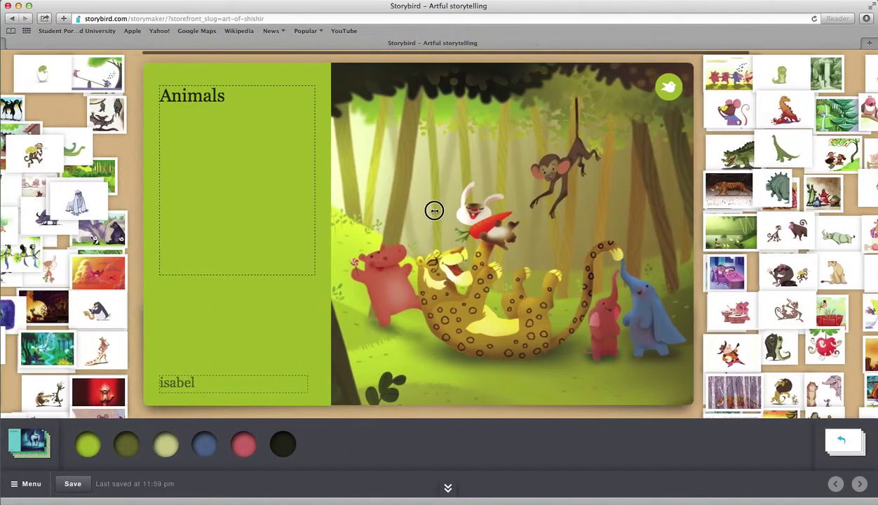
{"action": "left_click", "coordinate": [198, 191]}
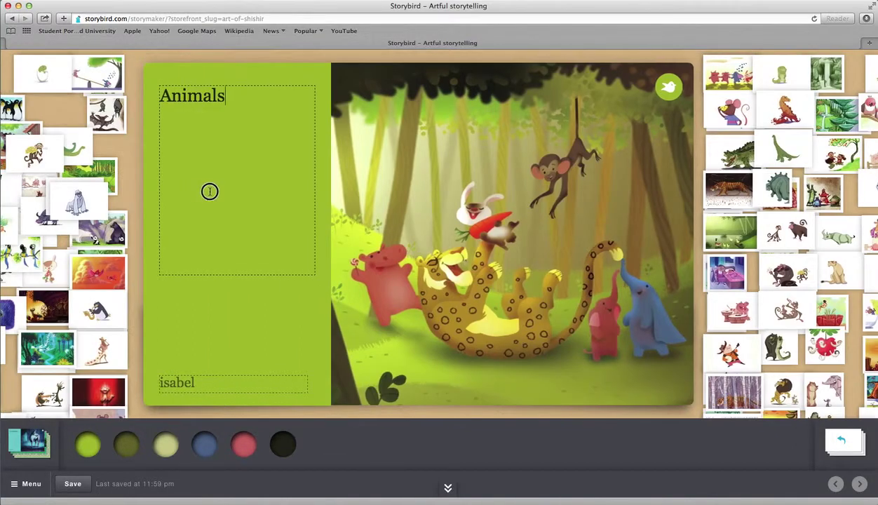
{"action": "left_click_drag", "start_coordinate": [222, 344], "coordinate": [464, 288]}
{"action": "left_click_drag", "start_coordinate": [632, 275], "coordinate": [455, 241]}
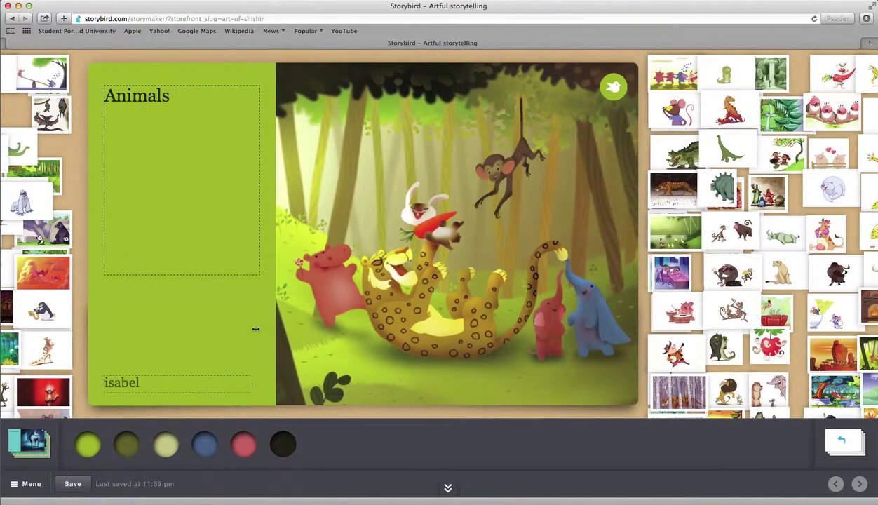
{"action": "left_click_drag", "start_coordinate": [255, 329], "coordinate": [288, 327]}
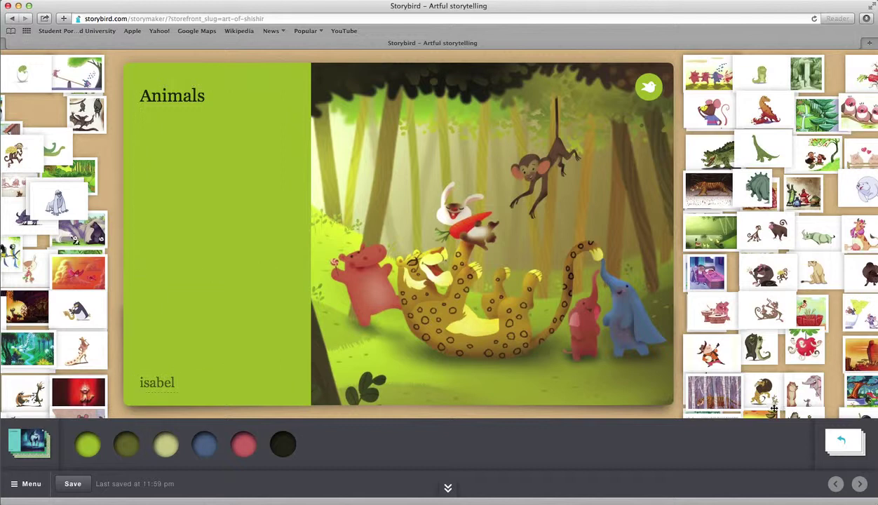
Step: Place the mouse illustration on page 1 above a text box
{"action": "left_click", "coordinate": [838, 443]}
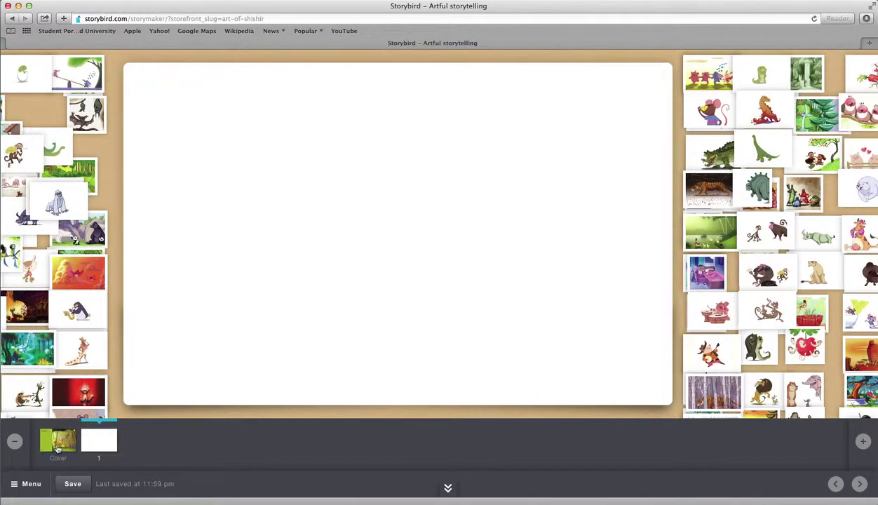
{"action": "left_click", "coordinate": [56, 442]}
{"action": "left_click", "coordinate": [841, 441]}
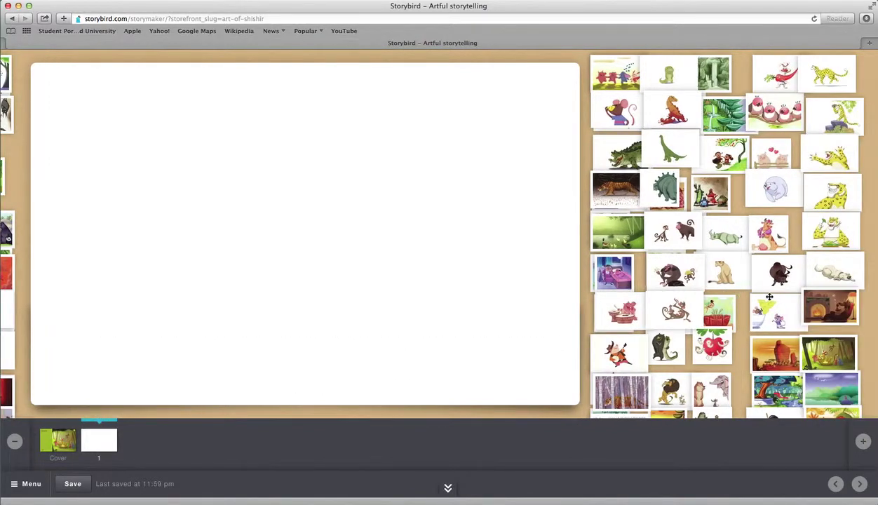
{"action": "left_click_drag", "start_coordinate": [743, 115], "coordinate": [484, 203]}
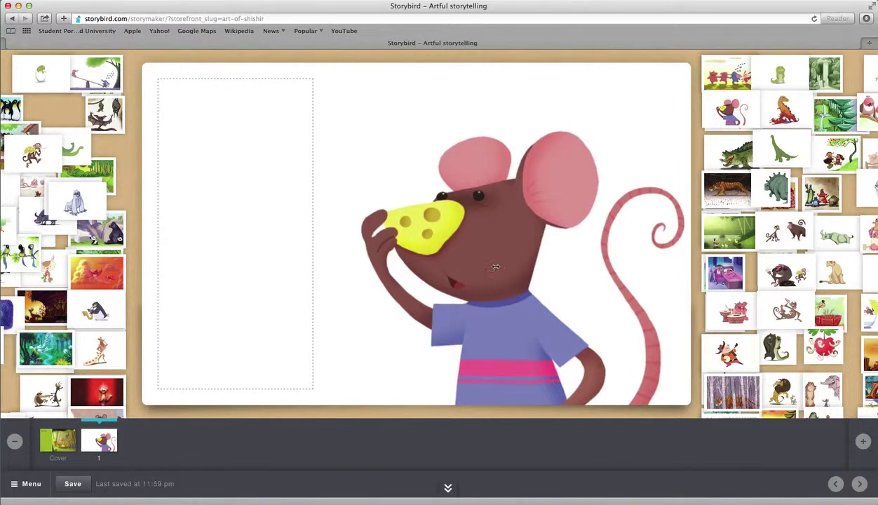
{"action": "left_click_drag", "start_coordinate": [530, 242], "coordinate": [268, 224]}
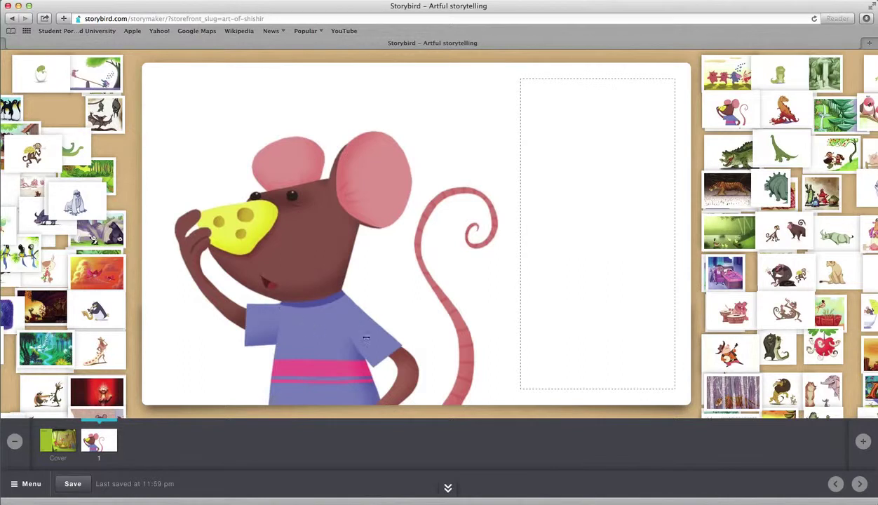
{"action": "mouse_move", "coordinate": [365, 338]}
{"action": "left_mouse_down"}
{"action": "mouse_move", "coordinate": [407, 177]}
{"action": "mouse_move", "coordinate": [433, 136]}
{"action": "left_mouse_up"}
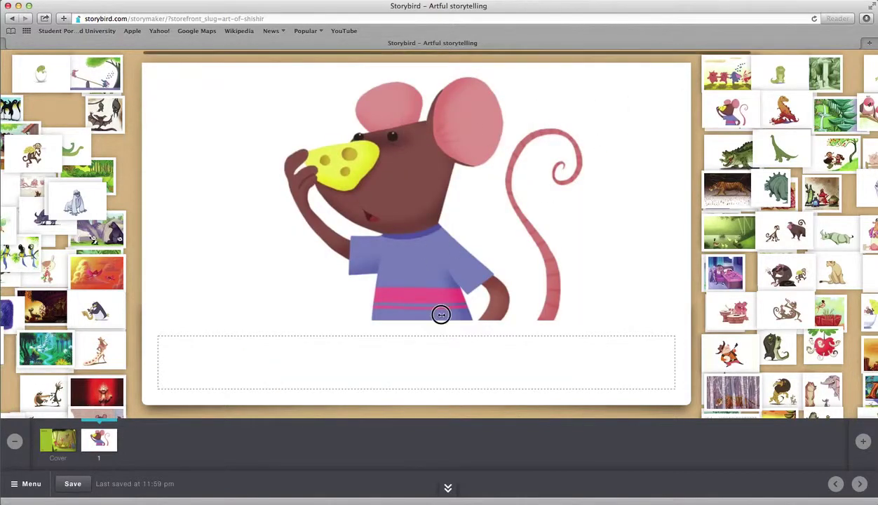
{"action": "left_click_drag", "start_coordinate": [418, 207], "coordinate": [419, 346]}
Step: Caption the mouse 'Mouse' and settle on a picture-left, text-right layout
{"action": "scroll", "coordinate": [391, 185], "scroll_direction": "right", "scroll_amount": 1}
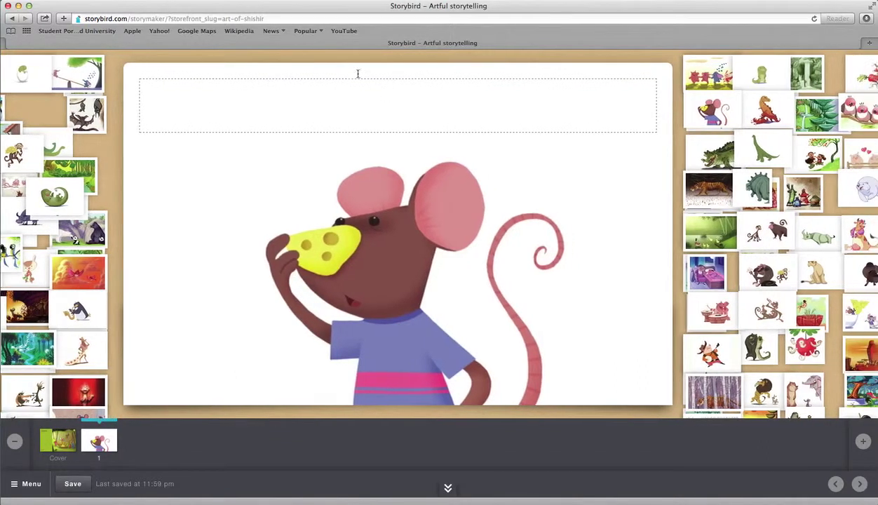
{"action": "left_click", "coordinate": [256, 102]}
{"action": "type", "text": "Mouse"}
{"action": "left_click_drag", "start_coordinate": [413, 225], "coordinate": [545, 204]}
{"action": "left_click_drag", "start_coordinate": [477, 268], "coordinate": [631, 129]}
{"action": "left_click_drag", "start_coordinate": [237, 221], "coordinate": [592, 105]}
{"action": "left_click_drag", "start_coordinate": [408, 231], "coordinate": [191, 228]}
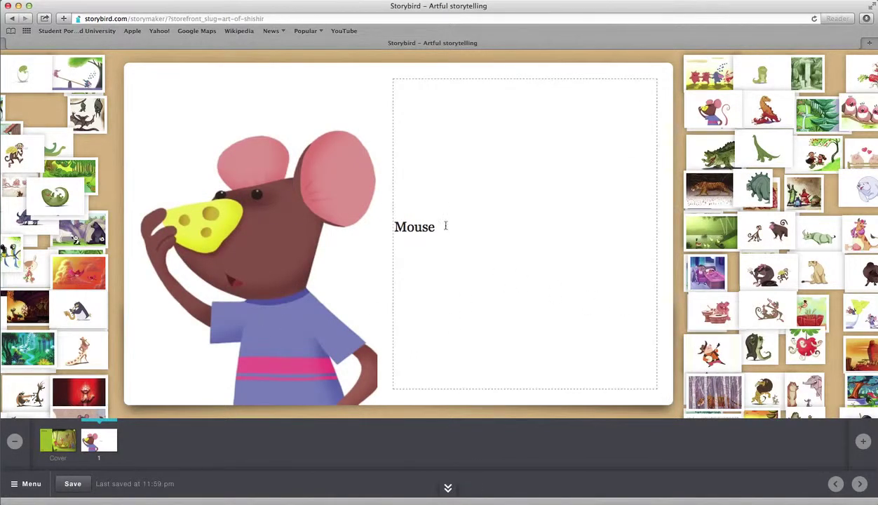
Step: Leave the Mouse text box and step through the pages back to page 1
{"action": "left_click_drag", "start_coordinate": [445, 224], "coordinate": [387, 225]}
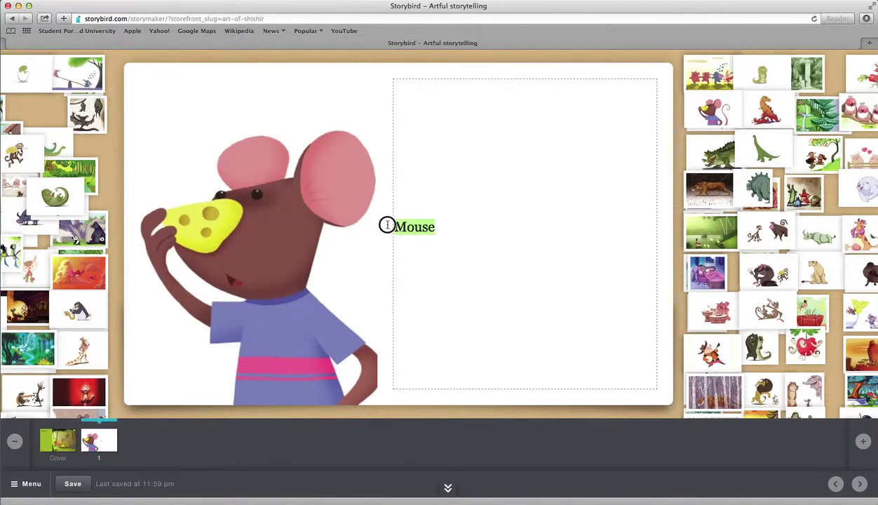
{"action": "left_click", "coordinate": [442, 235]}
{"action": "left_click_drag", "start_coordinate": [449, 226], "coordinate": [387, 227]}
{"action": "left_click", "coordinate": [386, 298]}
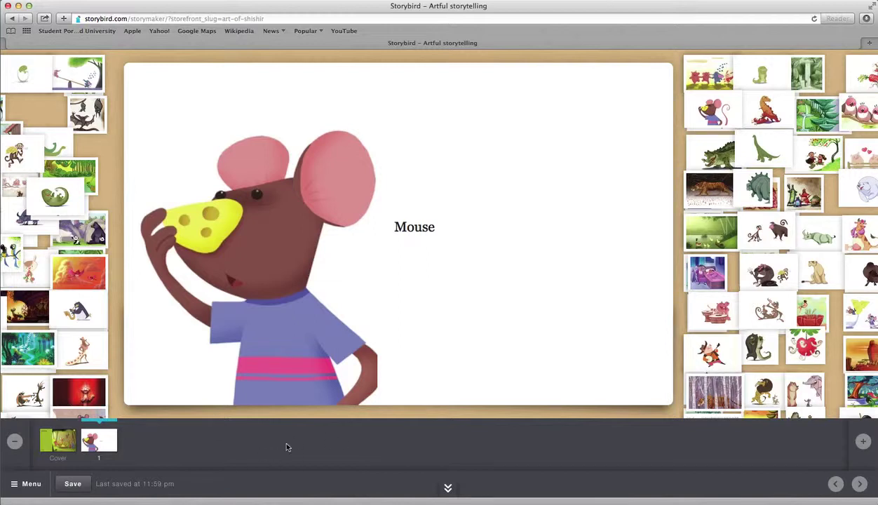
{"action": "left_click", "coordinate": [450, 489]}
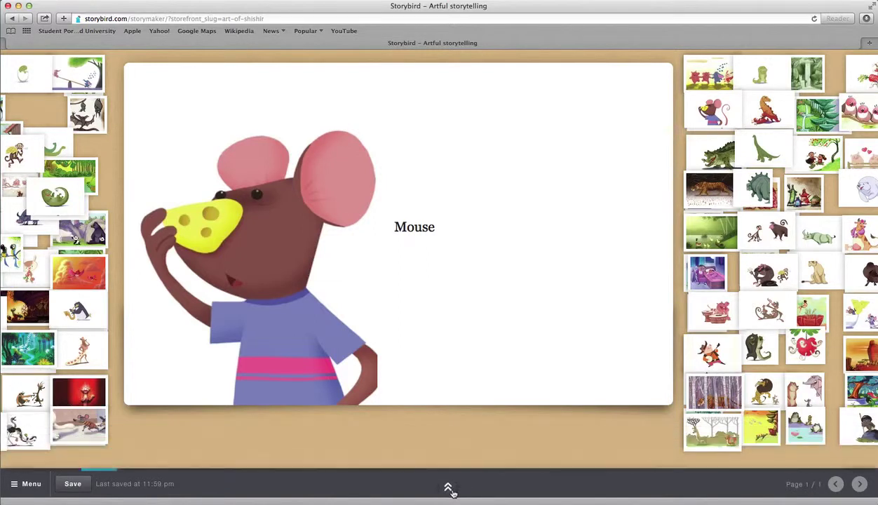
{"action": "left_click", "coordinate": [450, 488]}
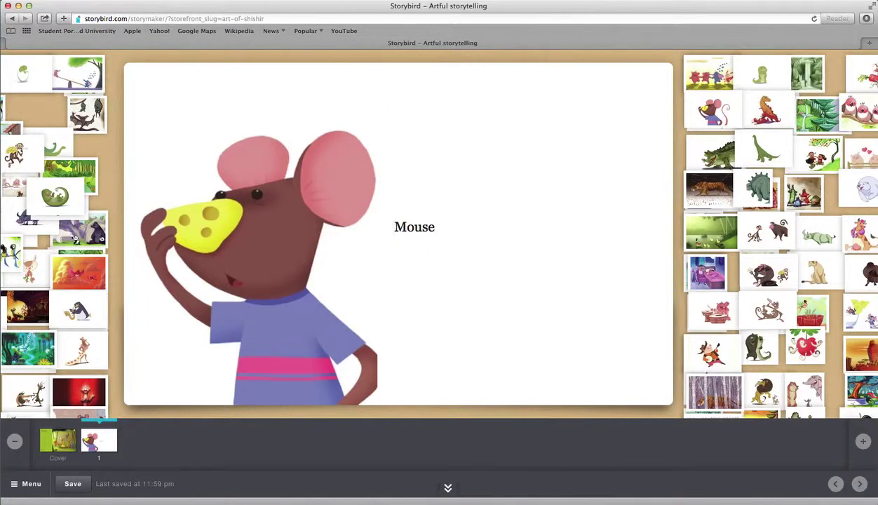
{"action": "left_click", "coordinate": [834, 483]}
{"action": "left_click", "coordinate": [858, 484]}
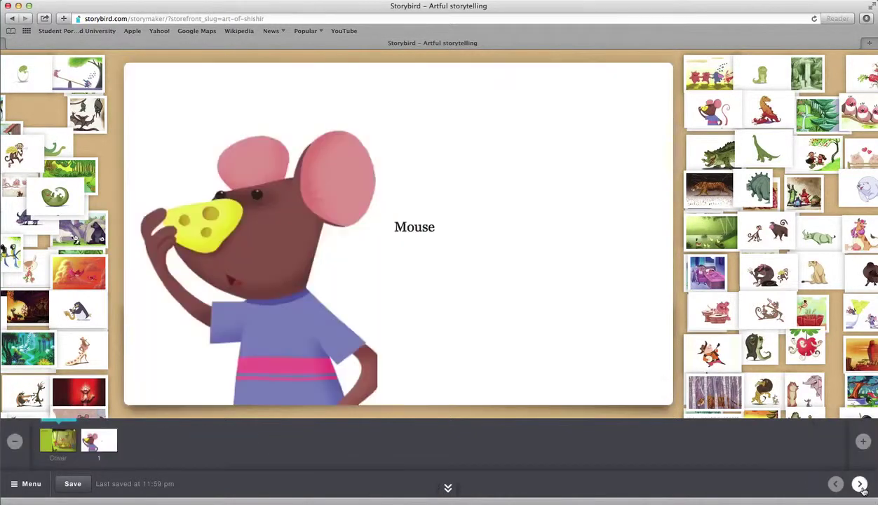
{"action": "left_click", "coordinate": [835, 483]}
{"action": "left_click", "coordinate": [862, 484]}
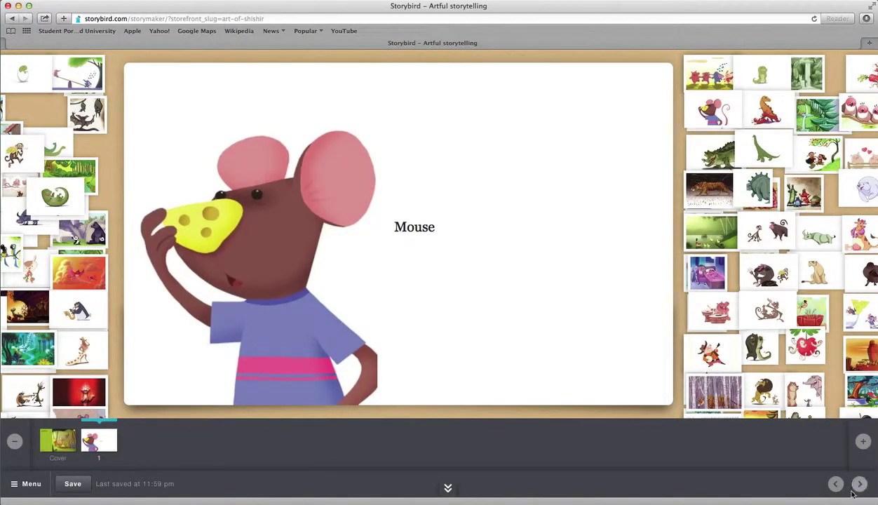
Step: Add page 2 with the banana-carrying monkey captioned 'Monkey', then add blank page 3
{"action": "left_click", "coordinate": [860, 446]}
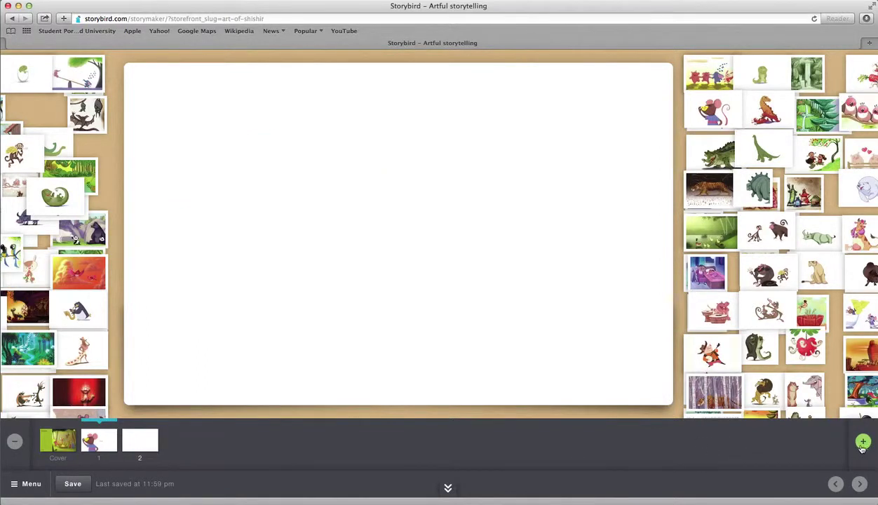
{"action": "scroll", "coordinate": [96, 266], "scroll_direction": "left", "scroll_amount": 3}
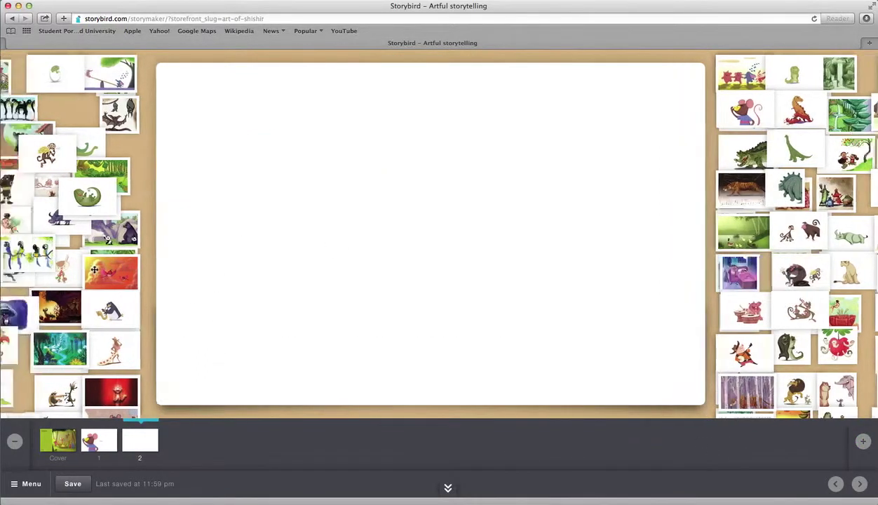
{"action": "left_click_drag", "start_coordinate": [125, 156], "coordinate": [406, 179]}
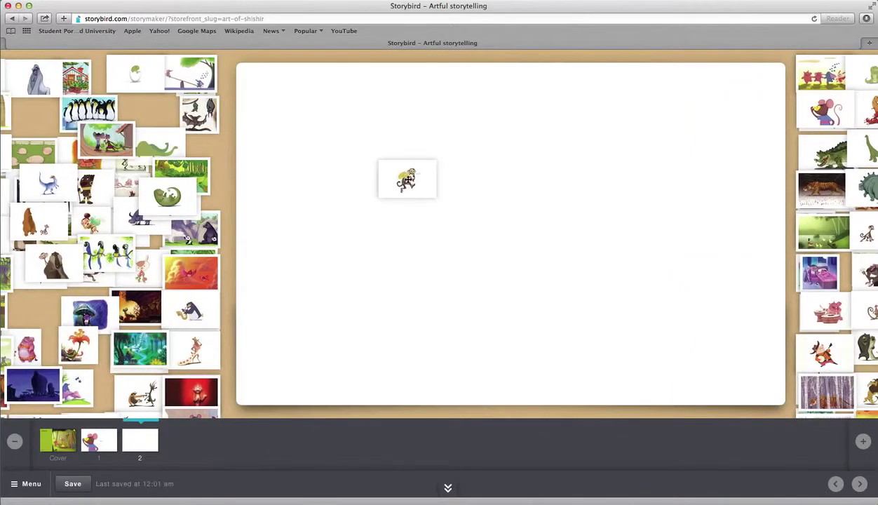
{"action": "left_click", "coordinate": [620, 223]}
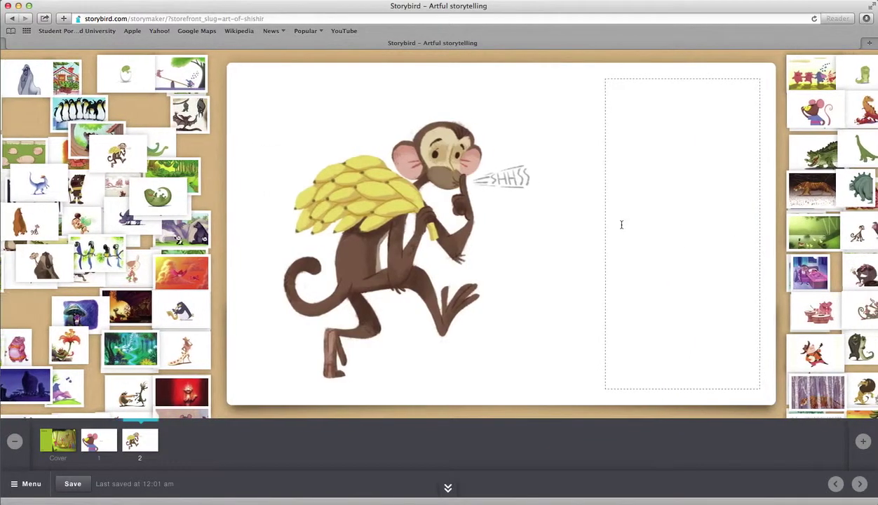
{"action": "type", "text": "Monkey"}
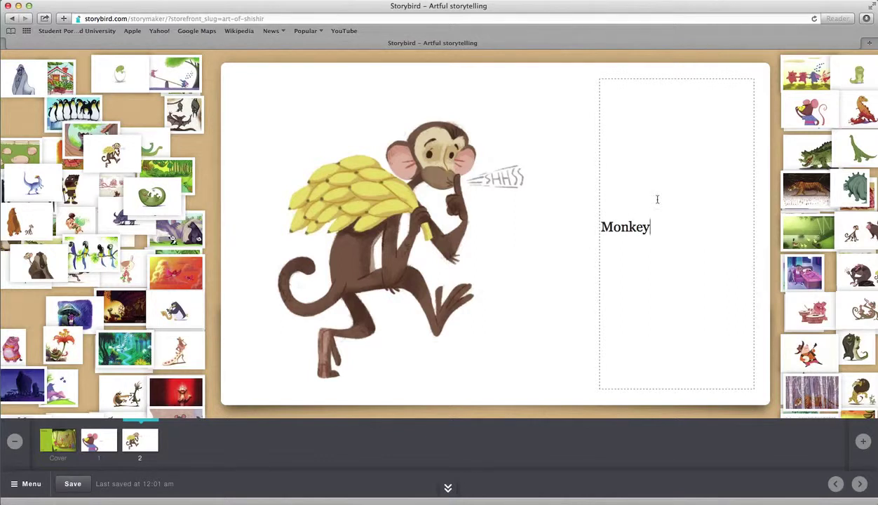
{"action": "left_click", "coordinate": [561, 203]}
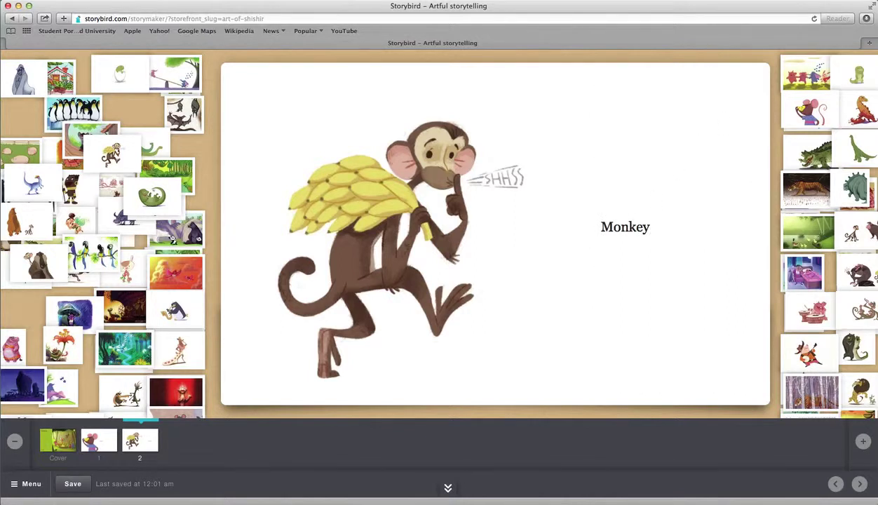
{"action": "left_click", "coordinate": [862, 441]}
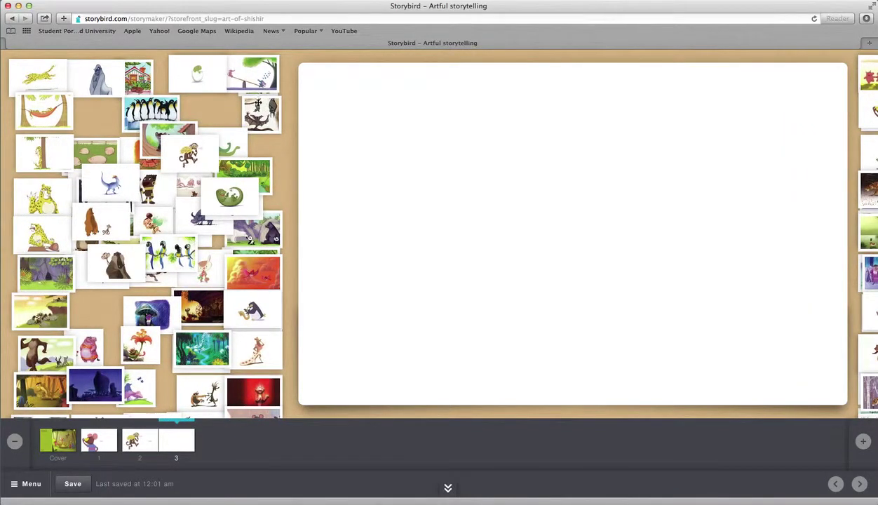
Step: After trying bat and lion pictures, put the sleeping dog captioned 'Dog' on page 3
{"action": "left_click_drag", "start_coordinate": [259, 111], "coordinate": [546, 228]}
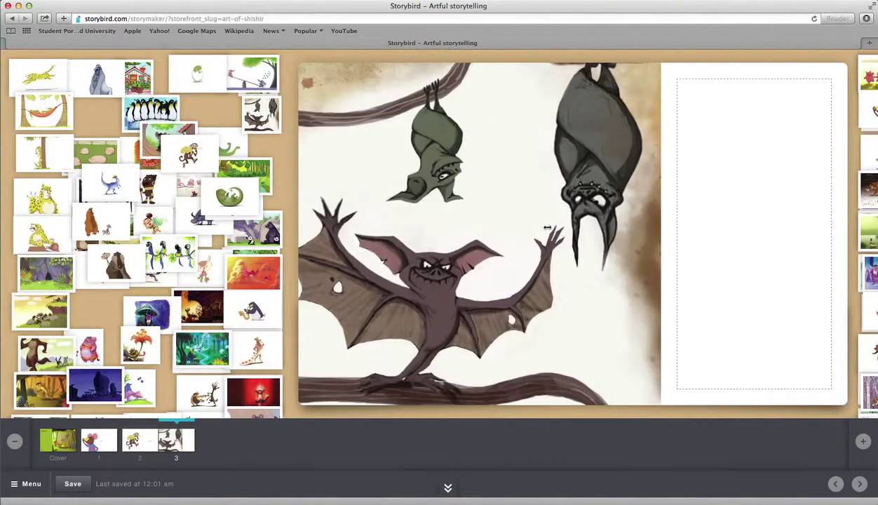
{"action": "scroll", "coordinate": [544, 227], "scroll_direction": "right", "scroll_amount": 4}
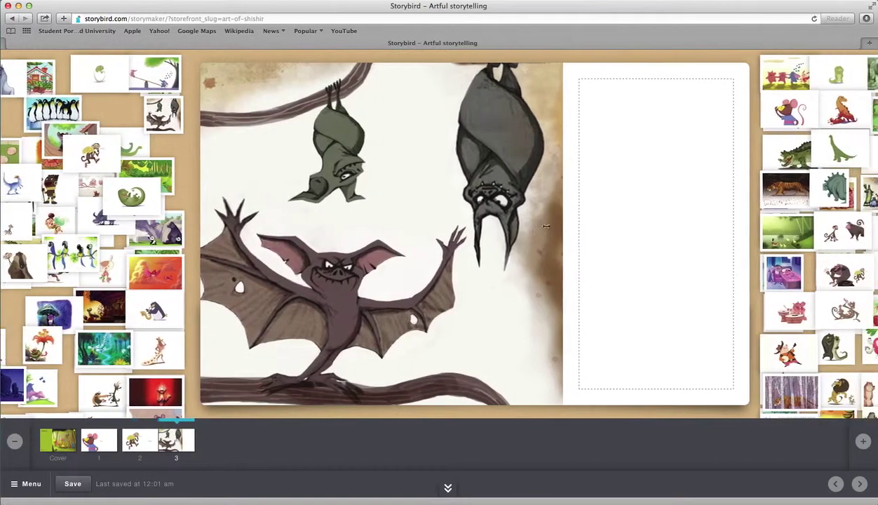
{"action": "scroll", "coordinate": [547, 226], "scroll_direction": "right", "scroll_amount": 6}
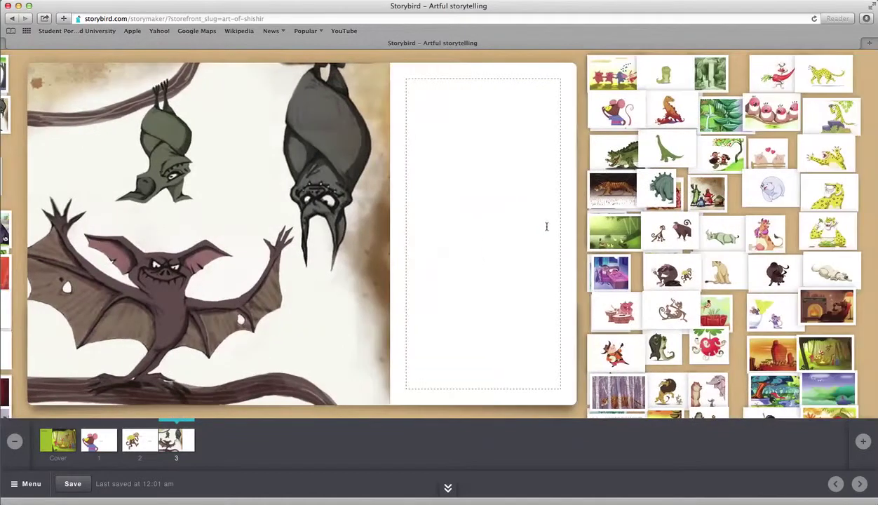
{"action": "left_click_drag", "start_coordinate": [685, 385], "coordinate": [235, 256]}
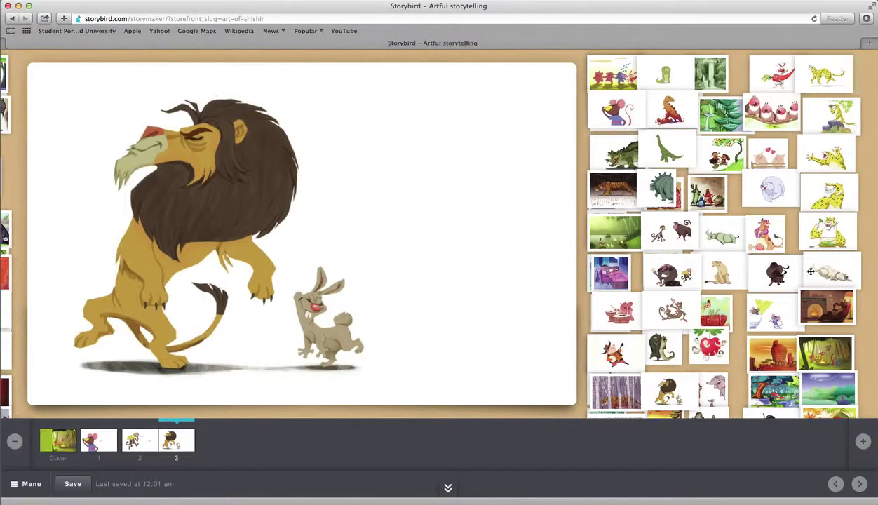
{"action": "left_click_drag", "start_coordinate": [830, 272], "coordinate": [460, 232]}
{"action": "left_click", "coordinate": [80, 234]}
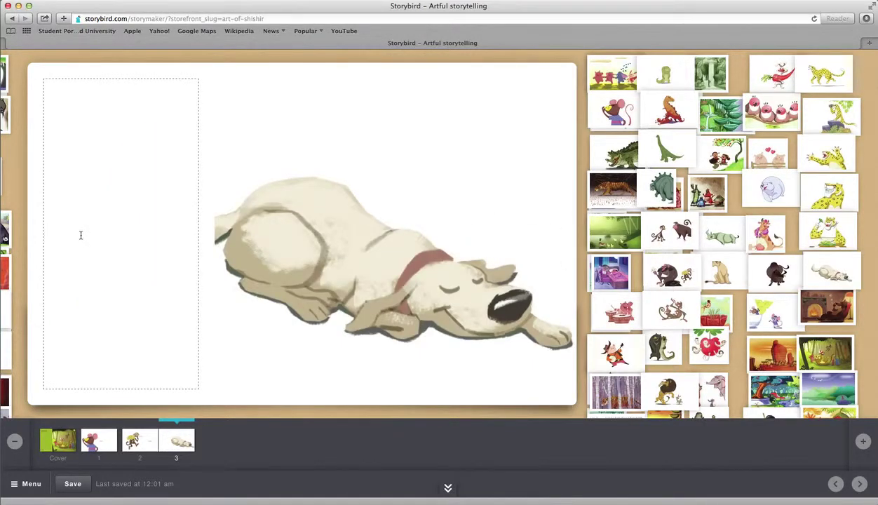
{"action": "type", "text": "Dog"}
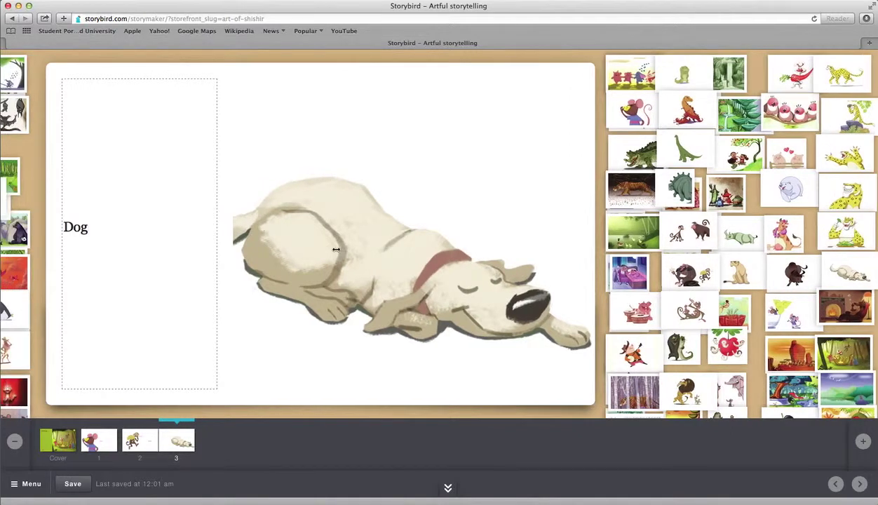
{"action": "left_click", "coordinate": [863, 441]}
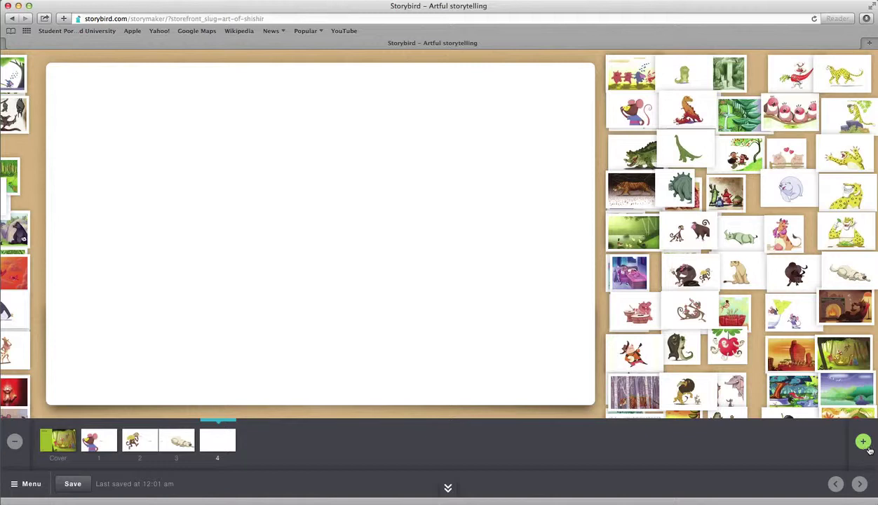
Step: Put the green dinosaur captioned 'Dinosour' on page 4 and save the book
{"action": "left_click_drag", "start_coordinate": [659, 186], "coordinate": [782, 221]}
{"action": "left_click_drag", "start_coordinate": [684, 149], "coordinate": [465, 187]}
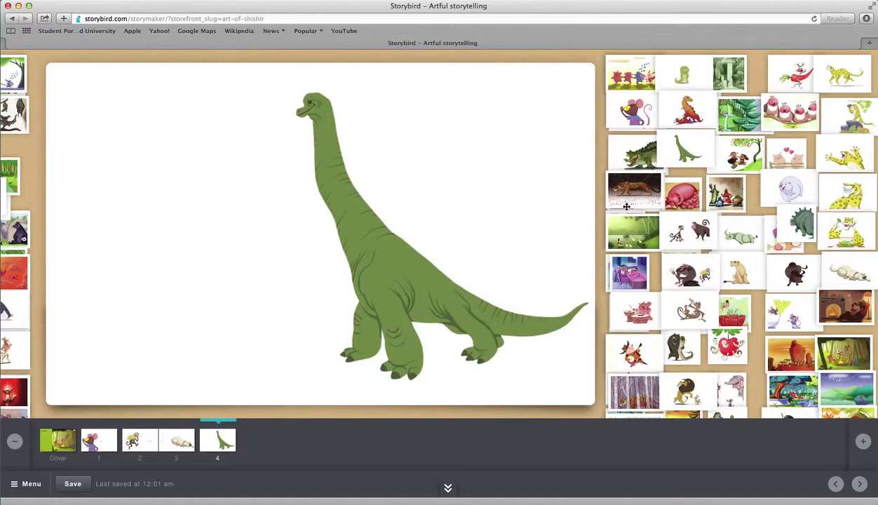
{"action": "left_click_drag", "start_coordinate": [614, 187], "coordinate": [723, 253]}
{"action": "left_click_drag", "start_coordinate": [640, 225], "coordinate": [718, 225]}
{"action": "left_click_drag", "start_coordinate": [646, 197], "coordinate": [729, 243]}
{"action": "left_click_drag", "start_coordinate": [625, 273], "coordinate": [689, 241]}
{"action": "left_click_drag", "start_coordinate": [637, 155], "coordinate": [635, 279]}
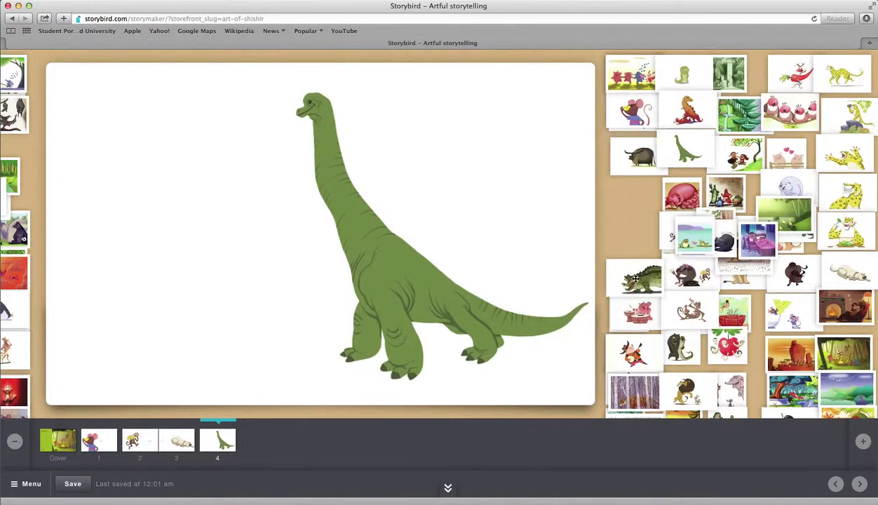
{"action": "mouse_move", "coordinate": [162, 236]}
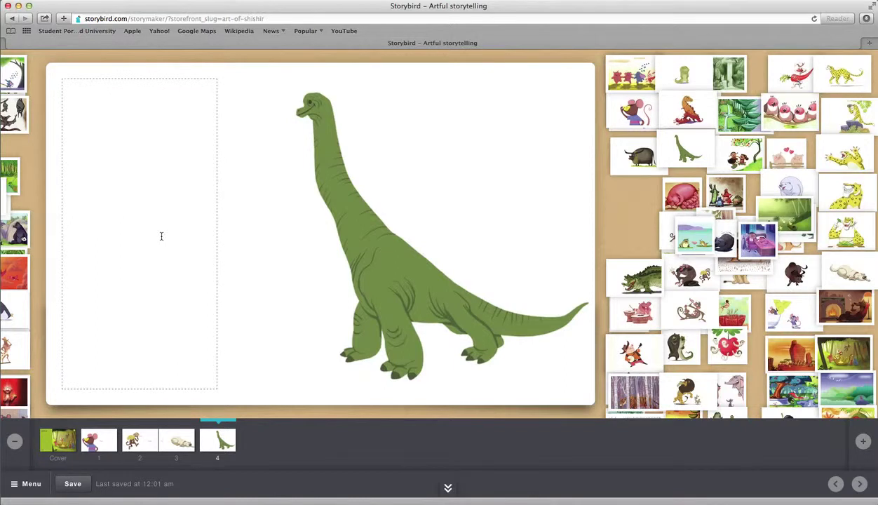
{"action": "type", "text": "Dinosour"}
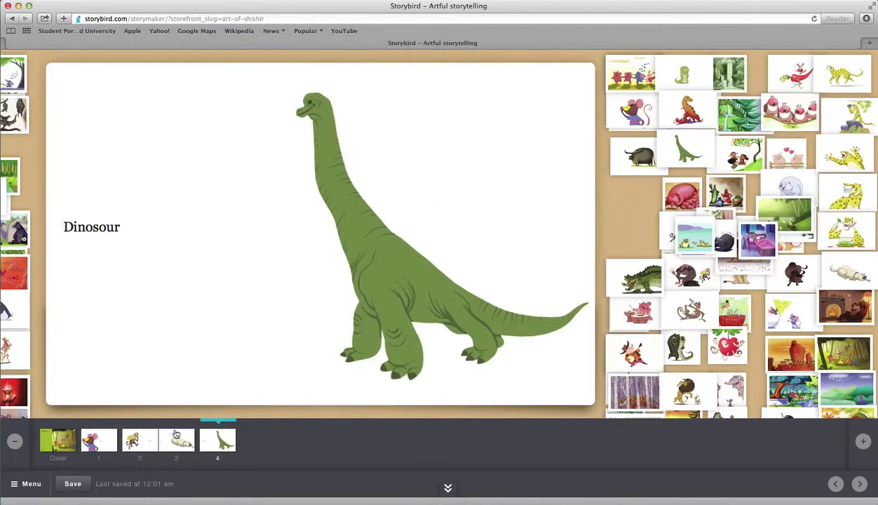
{"action": "left_click", "coordinate": [82, 482]}
Step: Choose Publish from the bottom-left Menu
{"action": "left_click", "coordinate": [26, 484]}
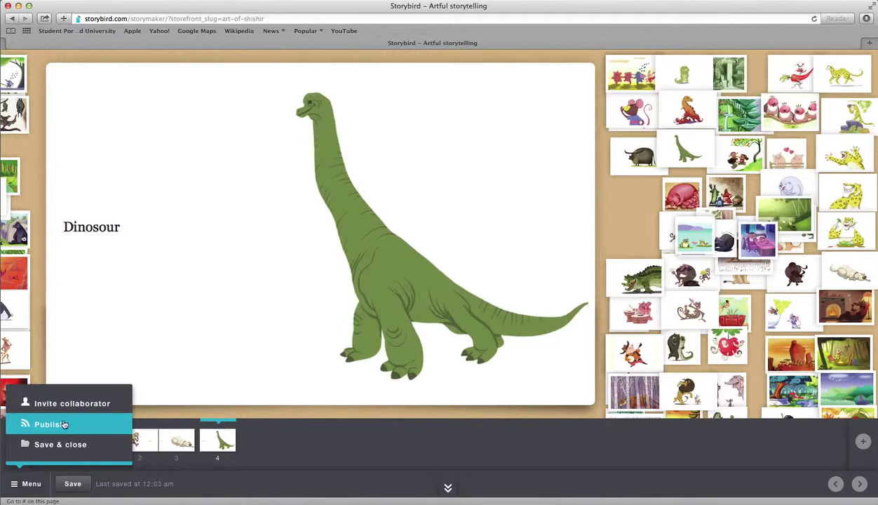
{"action": "left_click", "coordinate": [91, 426]}
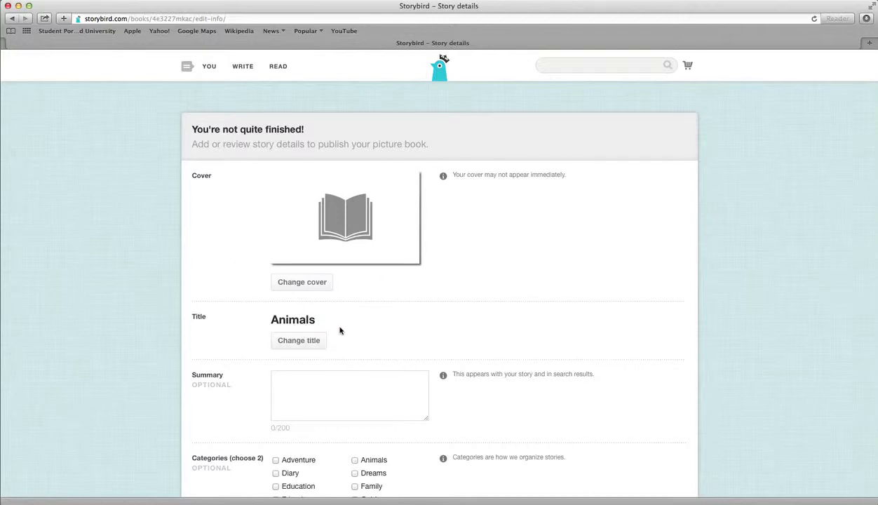
{"action": "scroll", "coordinate": [235, 396], "scroll_direction": "down", "scroll_amount": 3}
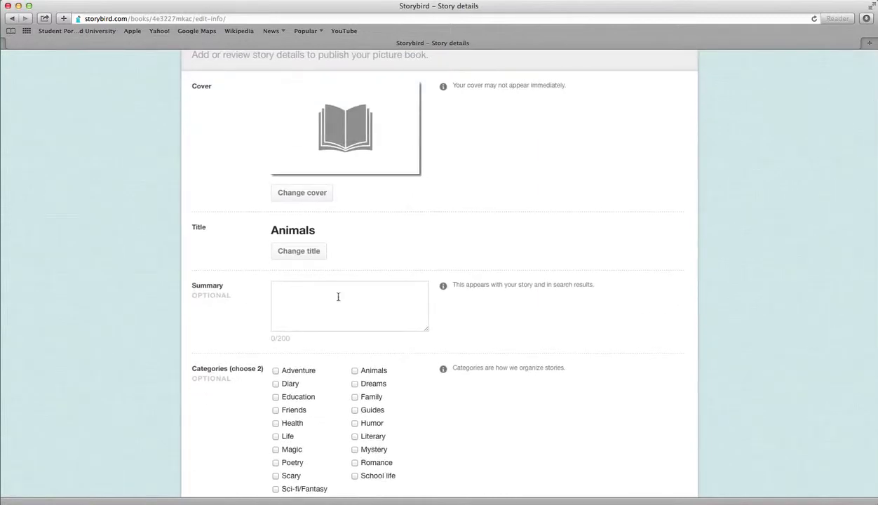
{"action": "left_click", "coordinate": [327, 301]}
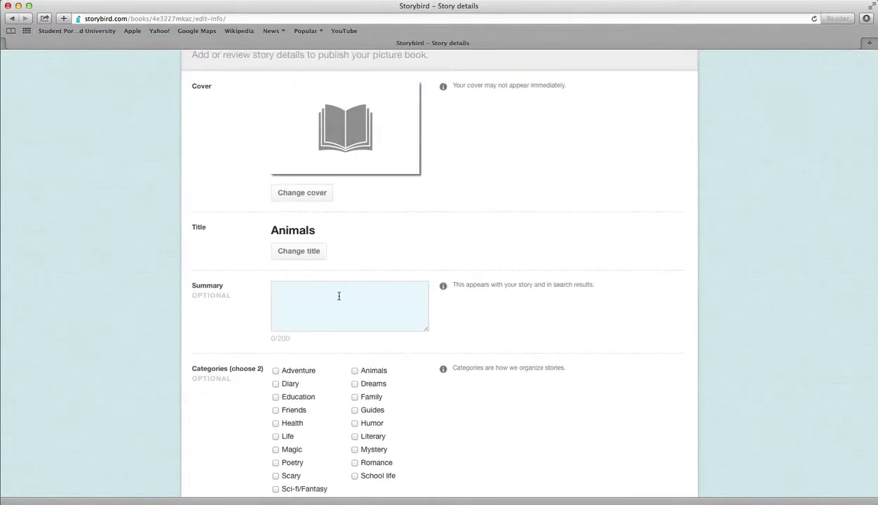
{"action": "scroll", "coordinate": [256, 418], "scroll_direction": "down", "scroll_amount": 5}
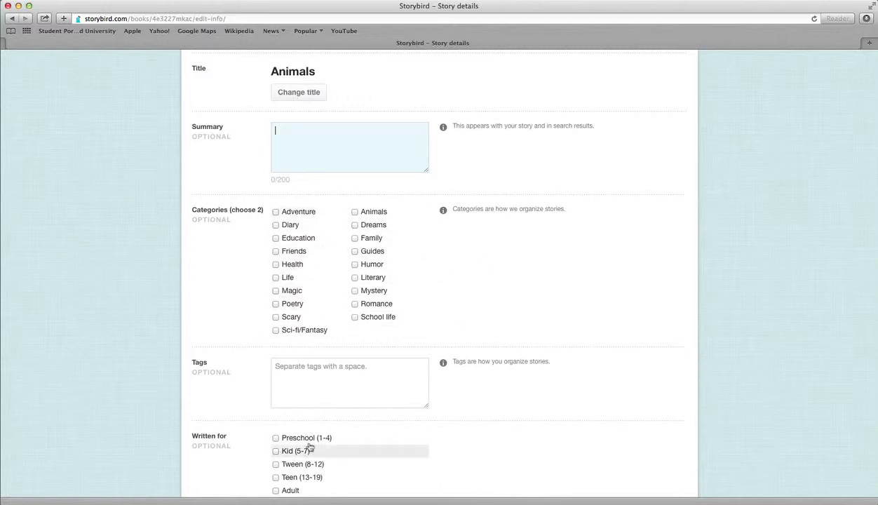
{"action": "scroll", "coordinate": [295, 443], "scroll_direction": "down", "scroll_amount": 3}
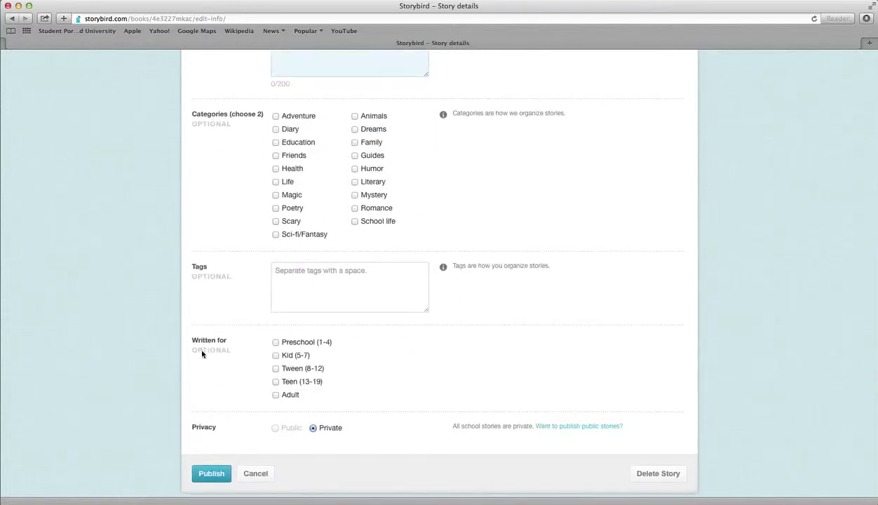
{"action": "scroll", "coordinate": [211, 351], "scroll_direction": "up", "scroll_amount": 7}
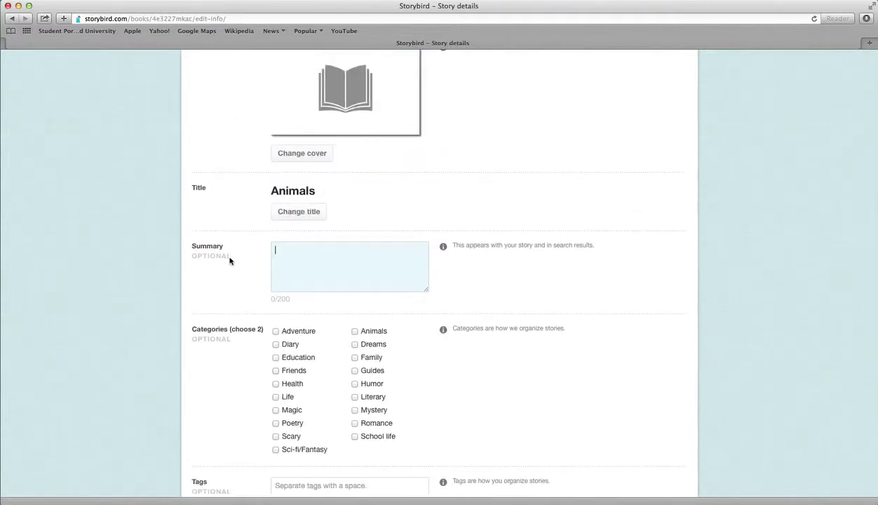
{"action": "scroll", "coordinate": [210, 407], "scroll_direction": "down", "scroll_amount": 4}
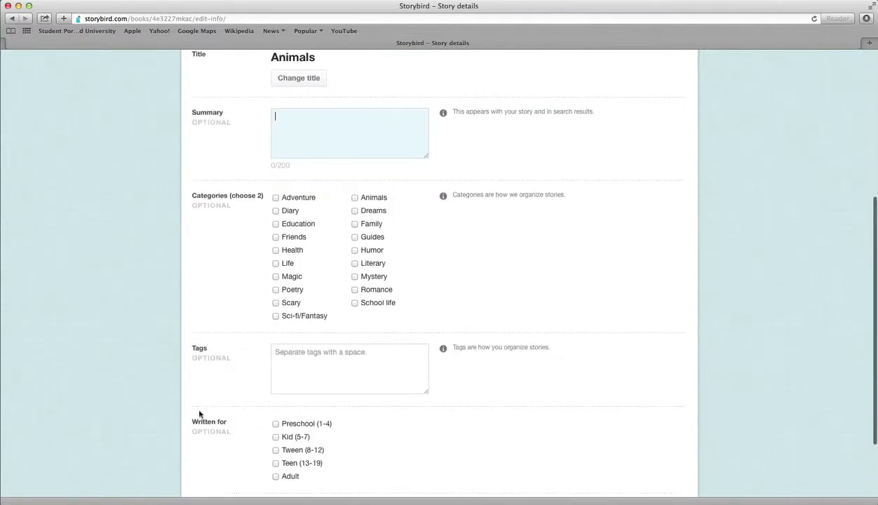
{"action": "scroll", "coordinate": [222, 393], "scroll_direction": "down", "scroll_amount": 3}
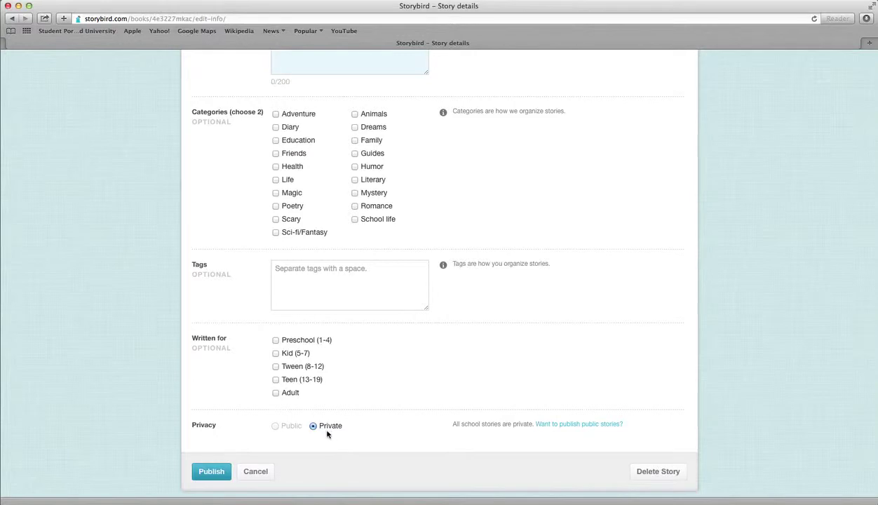
Step: Publish the Animals book and preview it full screen before returning to the cover
{"action": "left_click", "coordinate": [212, 471]}
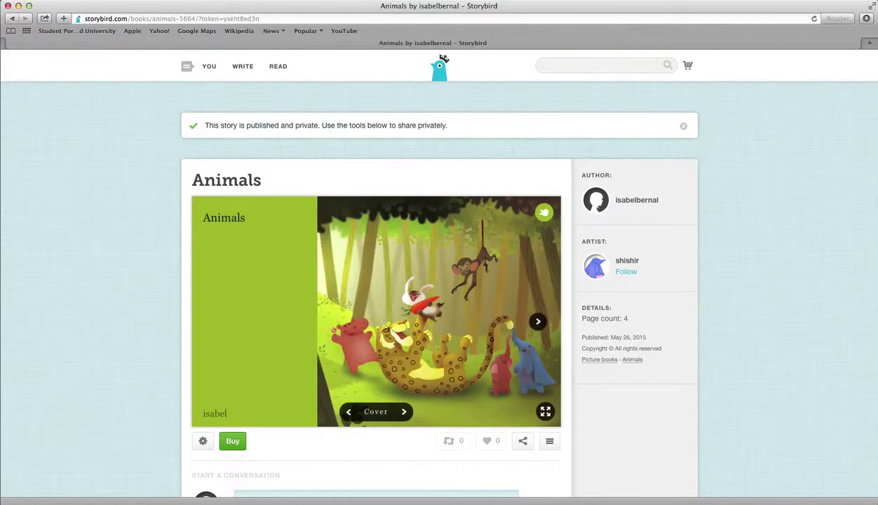
{"action": "left_click", "coordinate": [545, 412]}
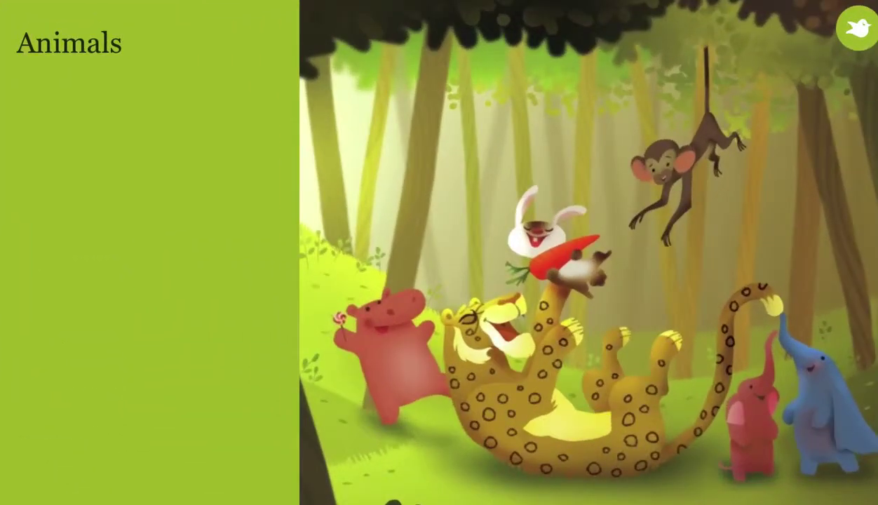
{"action": "key", "text": "Escape"}
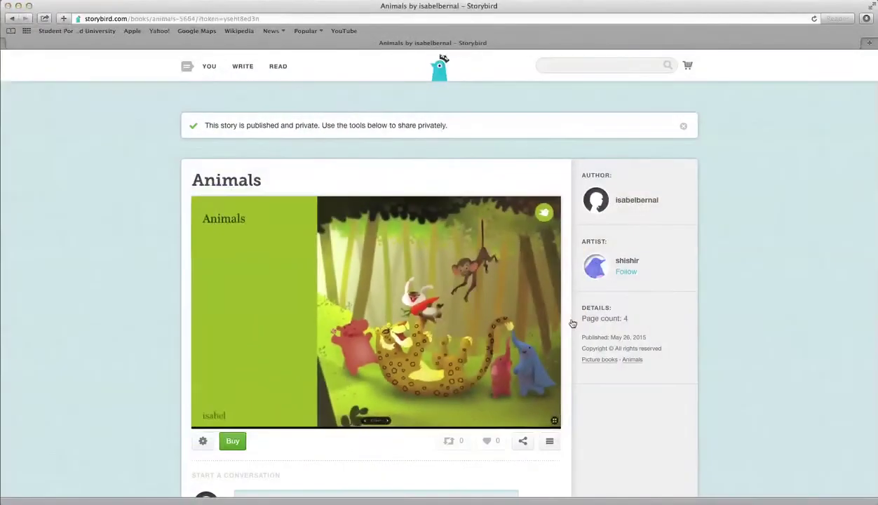
{"action": "left_click", "coordinate": [540, 321]}
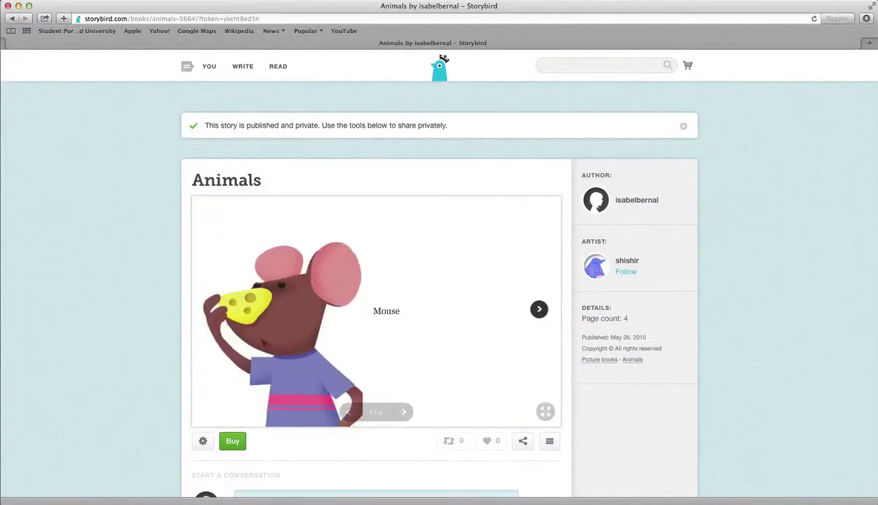
{"action": "left_click", "coordinate": [219, 318]}
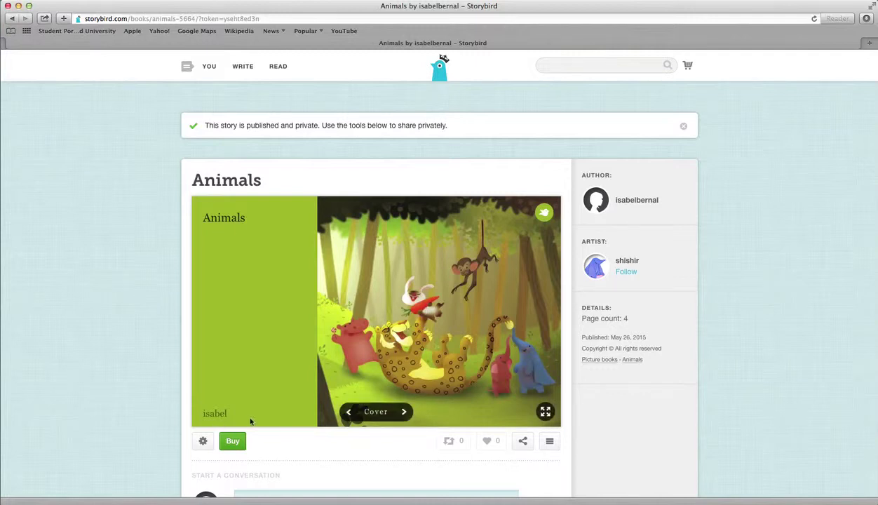
Step: Page through Mouse, Monkey and Dog to THE END screen
{"action": "left_click", "coordinate": [533, 326]}
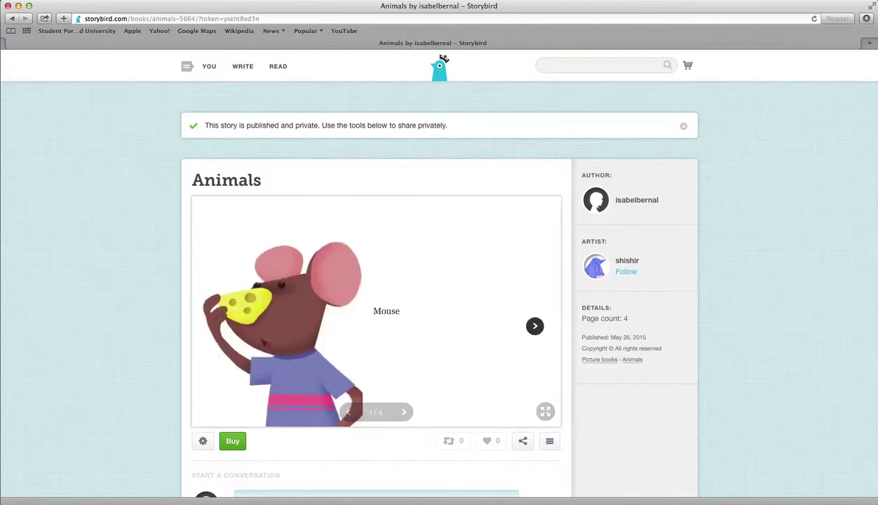
{"action": "left_click", "coordinate": [534, 325]}
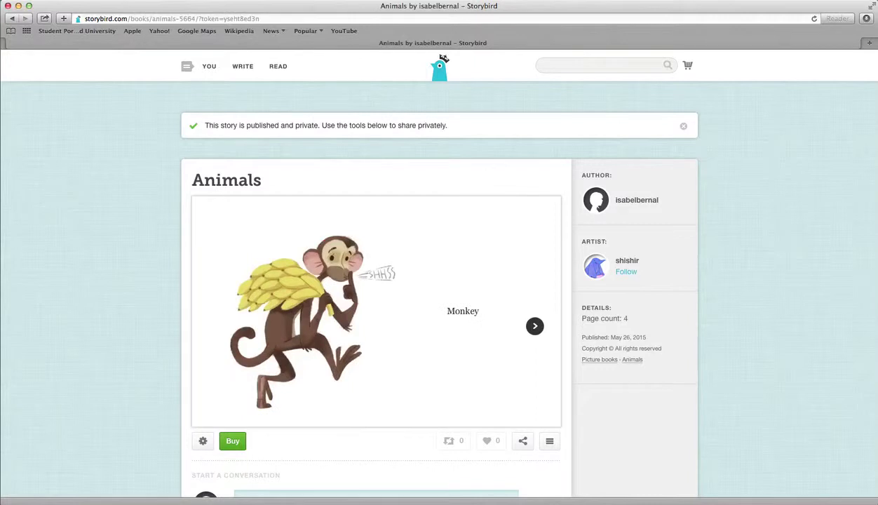
{"action": "left_click", "coordinate": [536, 326]}
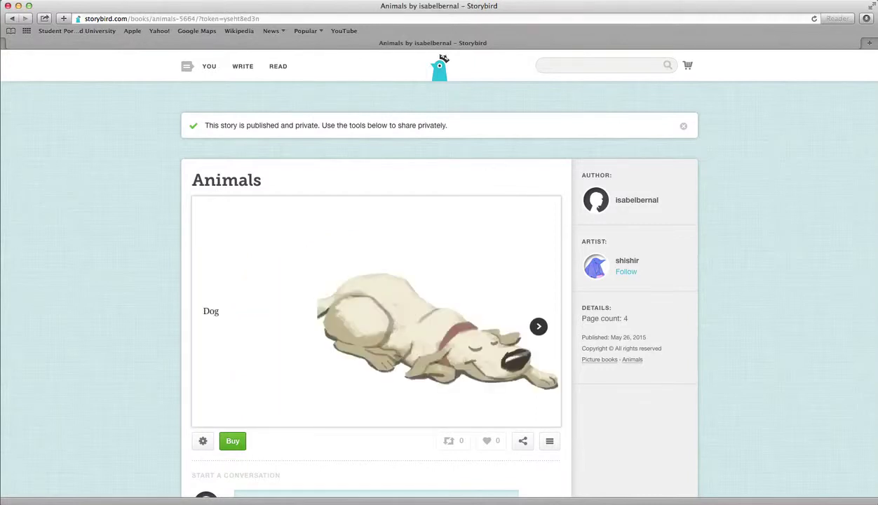
{"action": "left_click", "coordinate": [536, 326]}
{"action": "left_click", "coordinate": [536, 326]}
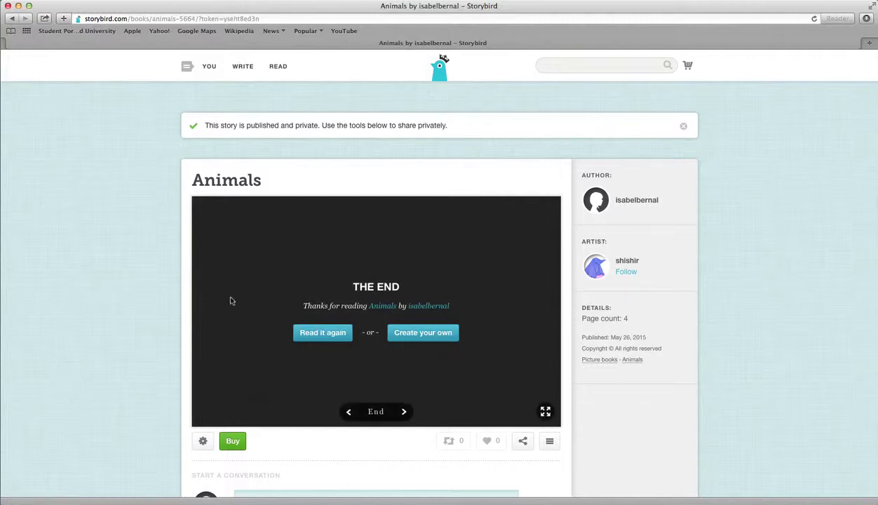
{"action": "scroll", "coordinate": [239, 308], "scroll_direction": "down", "scroll_amount": 2}
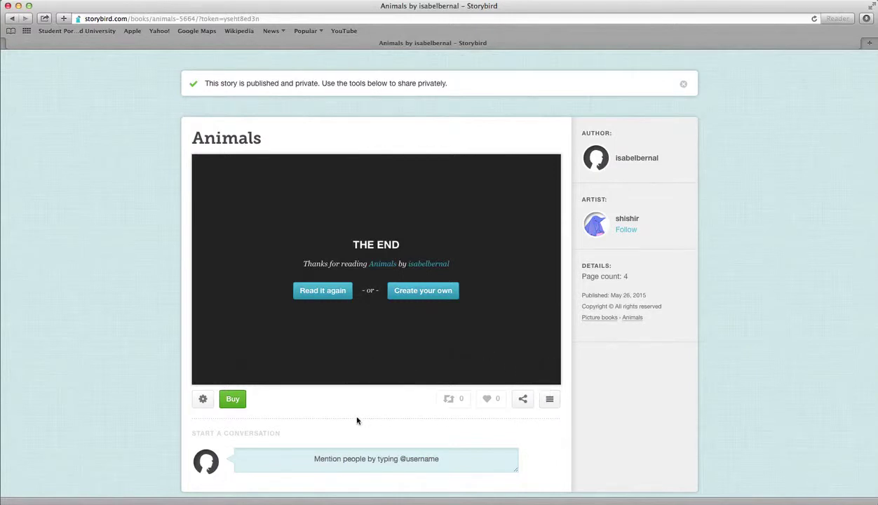
{"action": "scroll", "coordinate": [359, 421], "scroll_direction": "down", "scroll_amount": 1}
{"action": "scroll", "coordinate": [359, 421], "scroll_direction": "down", "scroll_amount": 1}
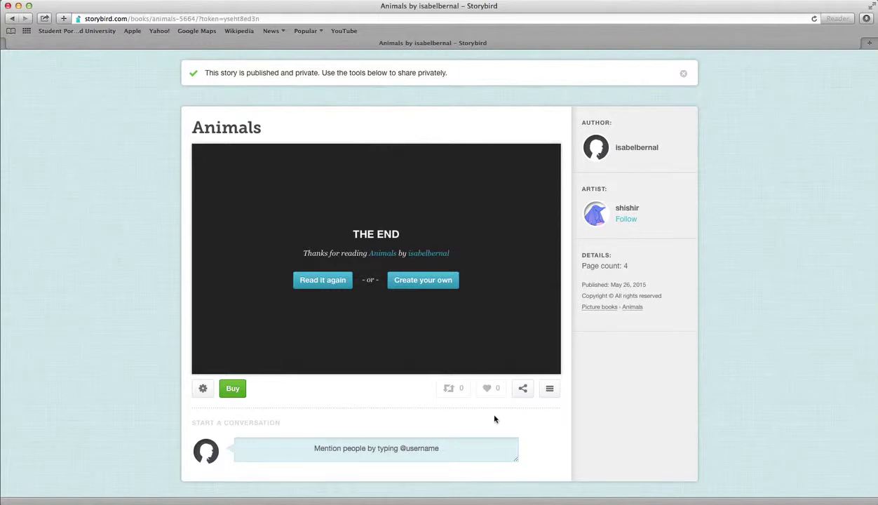
{"action": "left_click", "coordinate": [523, 391]}
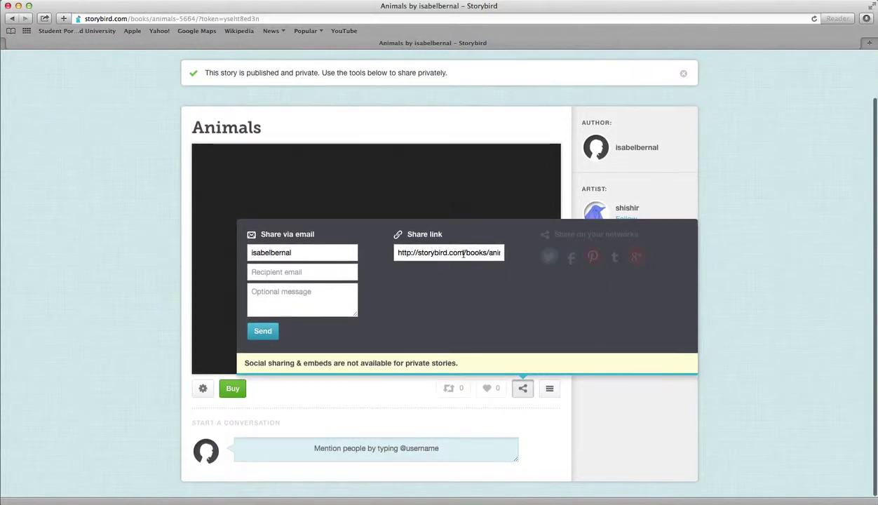
{"action": "left_click", "coordinate": [442, 254]}
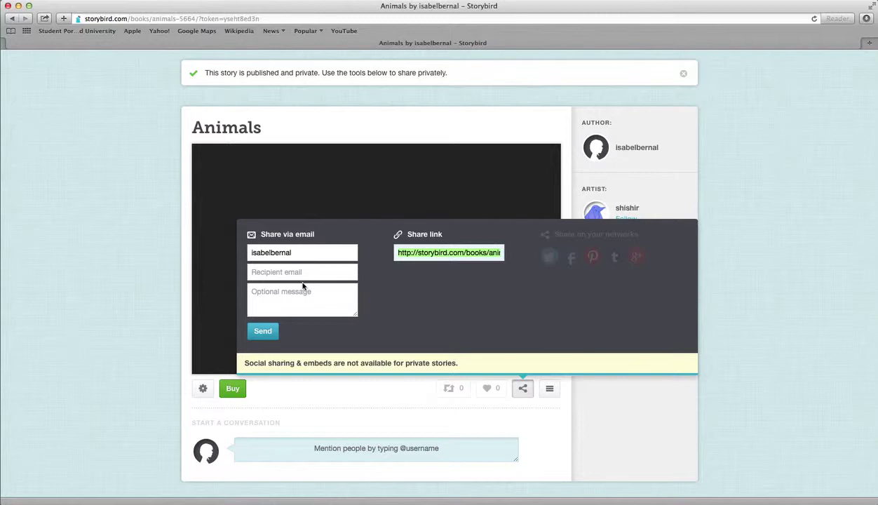
{"action": "left_click", "coordinate": [281, 287]}
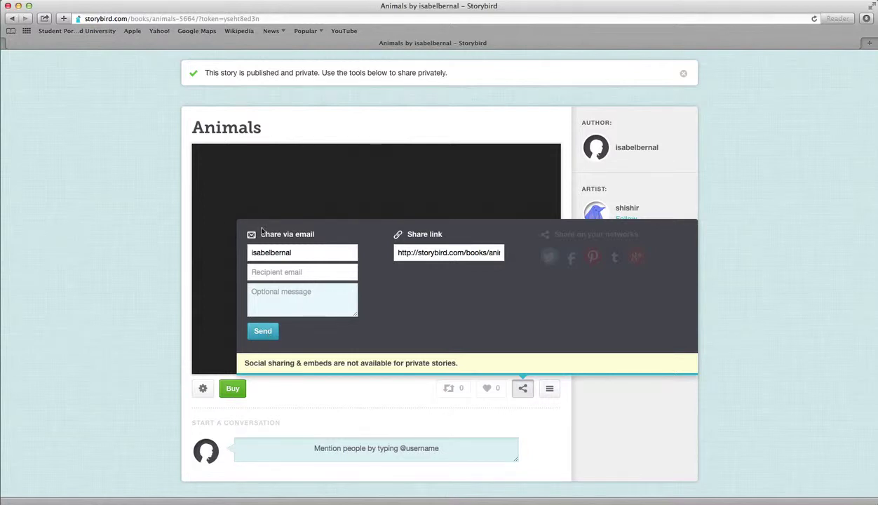
{"action": "left_click", "coordinate": [162, 370]}
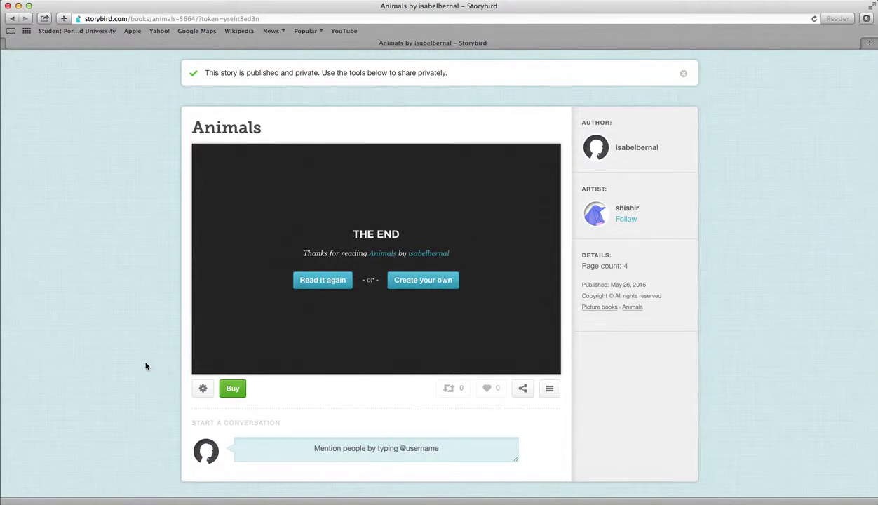
{"action": "scroll", "coordinate": [302, 320], "scroll_direction": "up", "scroll_amount": 2}
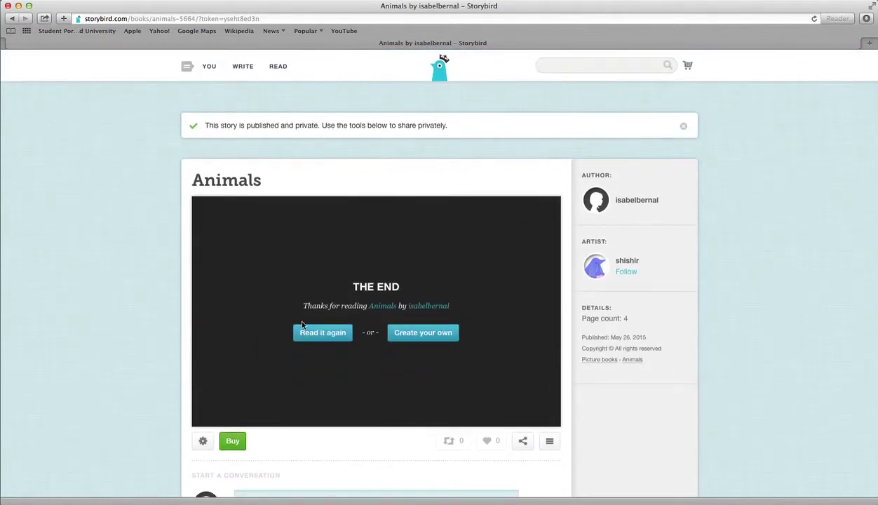
Step: From WRITE, pick the Gull artwork and use it for a new Picture Book
{"action": "left_click", "coordinate": [248, 74]}
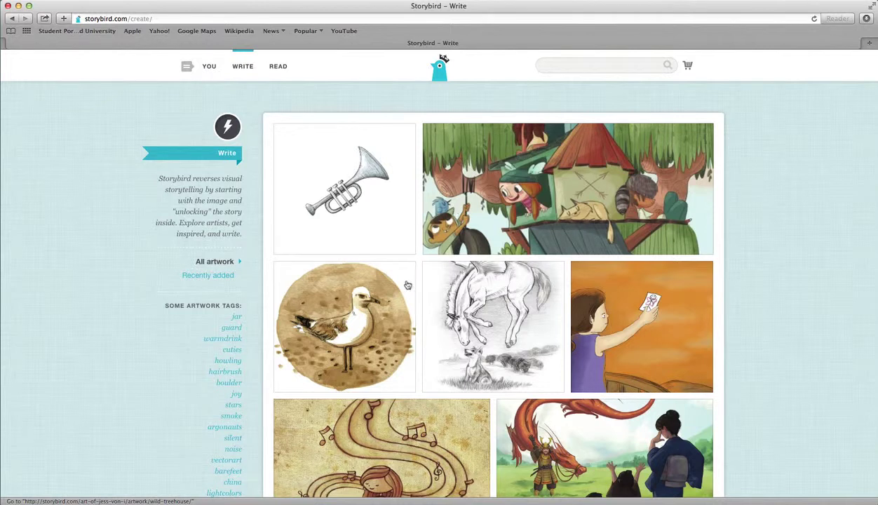
{"action": "left_click", "coordinate": [347, 319]}
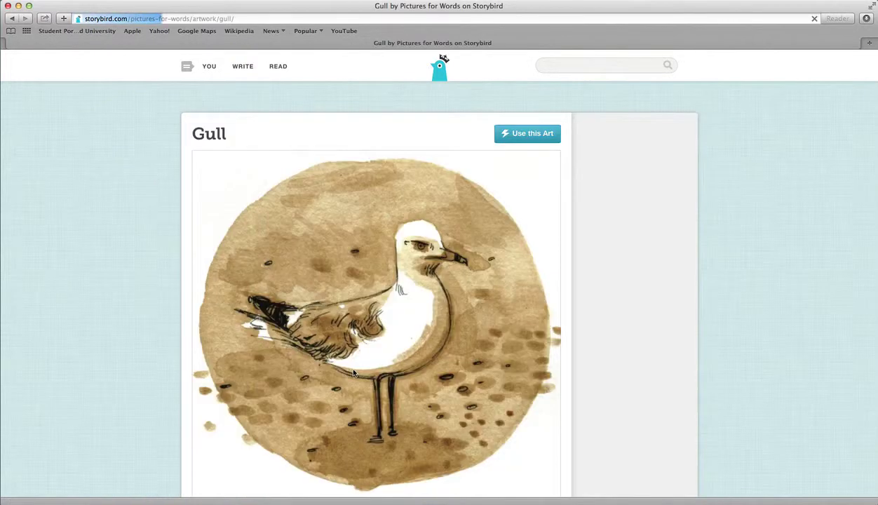
{"action": "left_click", "coordinate": [533, 136]}
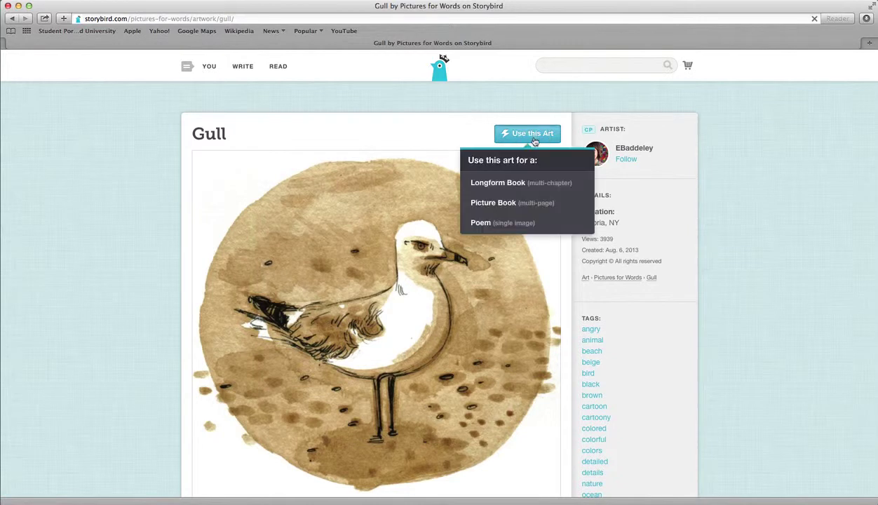
{"action": "left_click", "coordinate": [511, 202]}
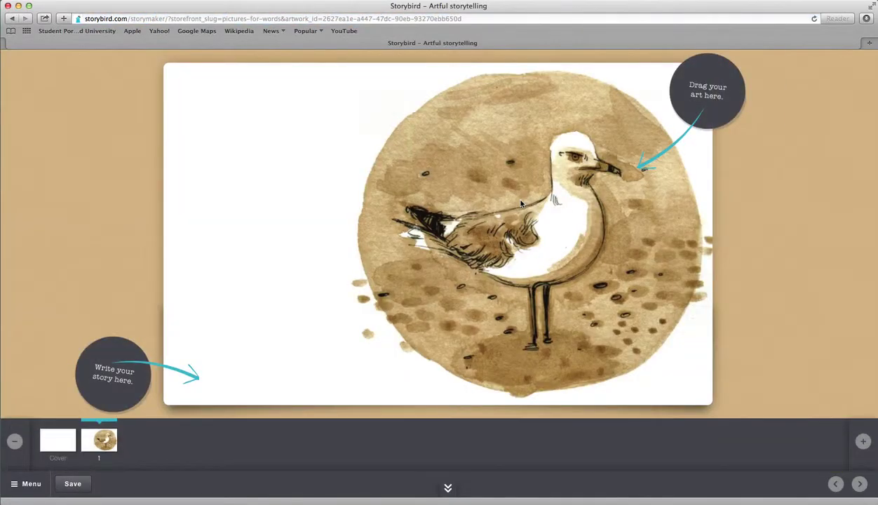
Step: View the Gull book's surrounding artwork and toggle the page thumbnails off and on
{"action": "left_click", "coordinate": [771, 306]}
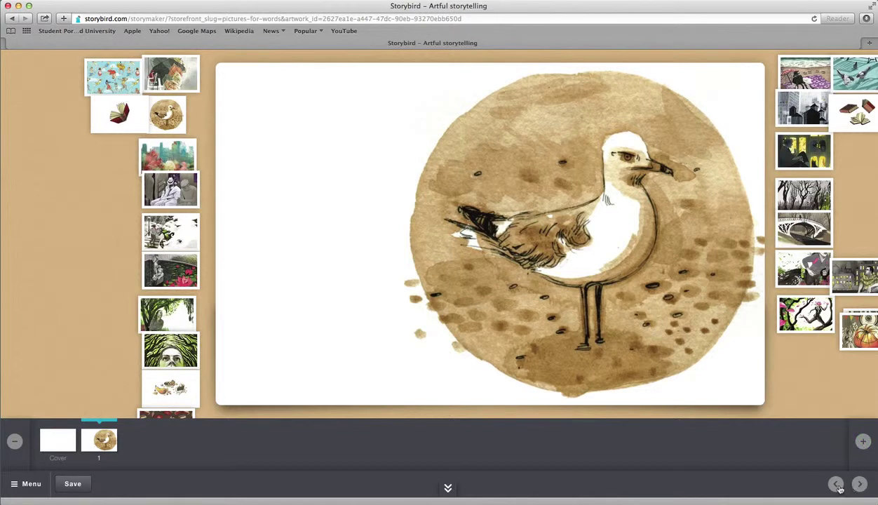
{"action": "left_click", "coordinate": [448, 487]}
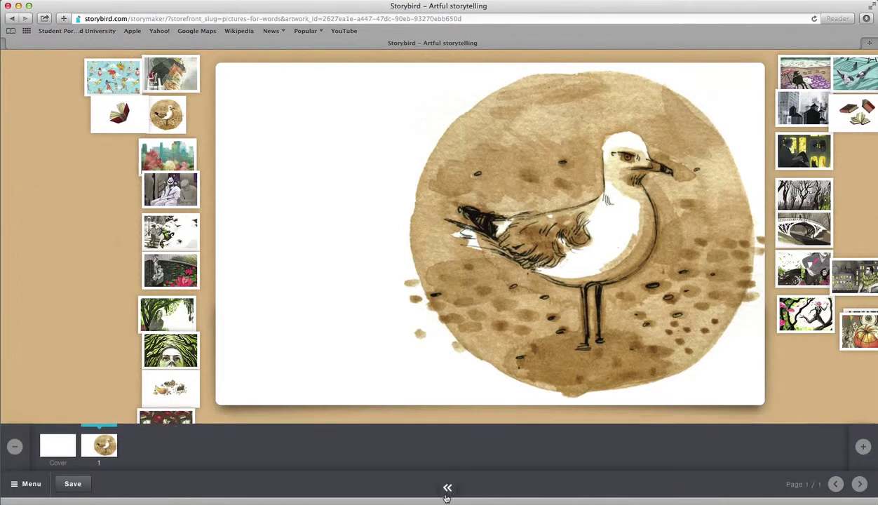
{"action": "left_click", "coordinate": [447, 488]}
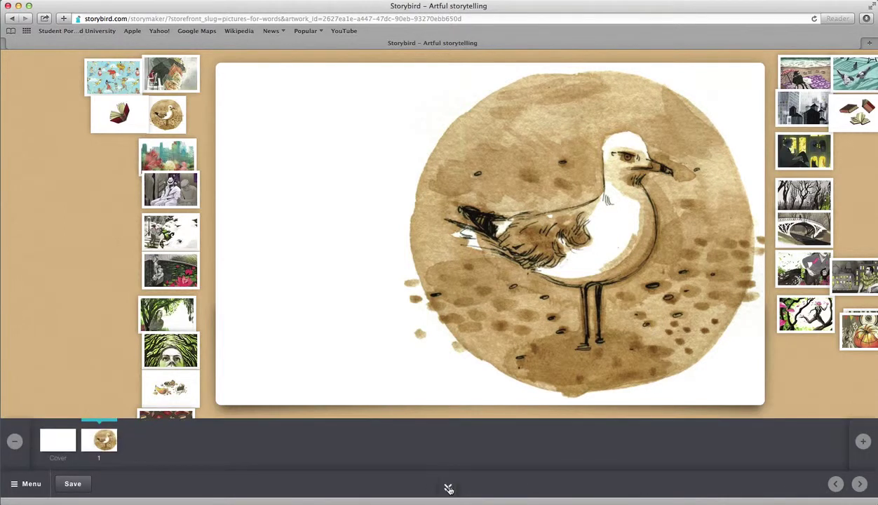
Step: Save and close the empty Gull book, dismiss the nothing-to-save notice, and go back
{"action": "left_click", "coordinate": [19, 483]}
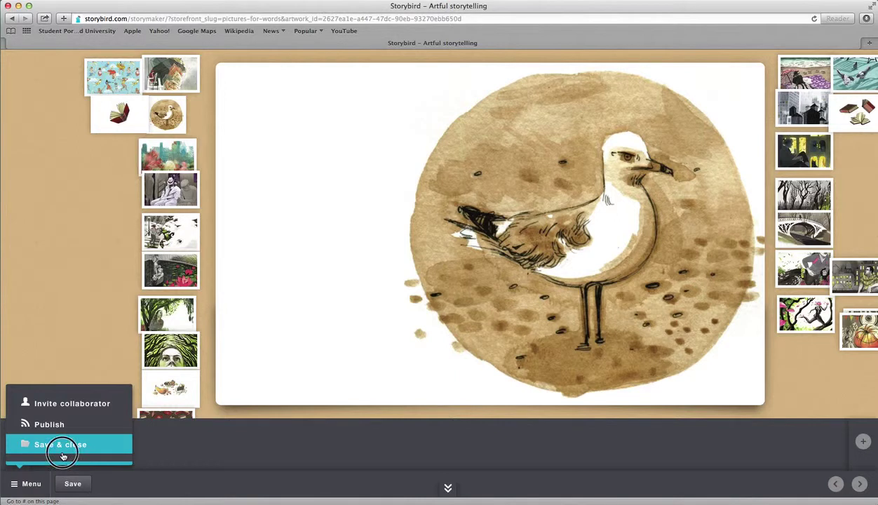
{"action": "left_click", "coordinate": [57, 447]}
{"action": "left_click", "coordinate": [434, 293]}
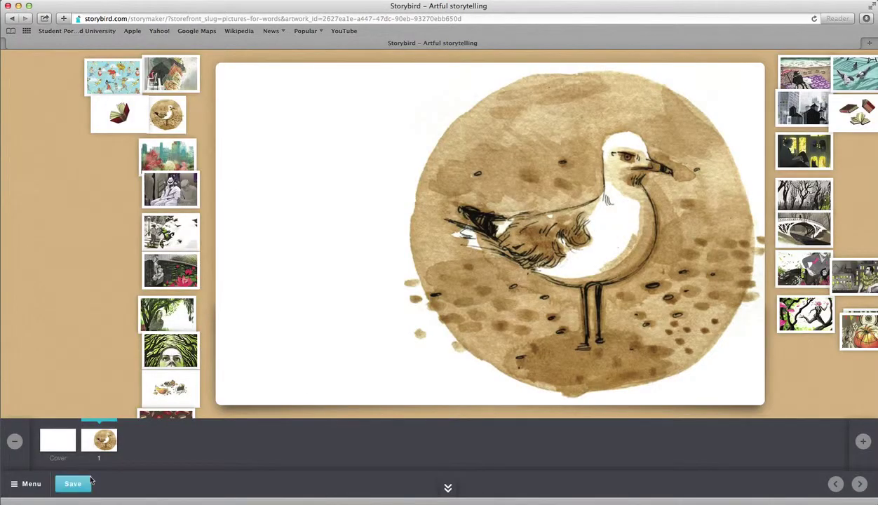
{"action": "left_click", "coordinate": [11, 19]}
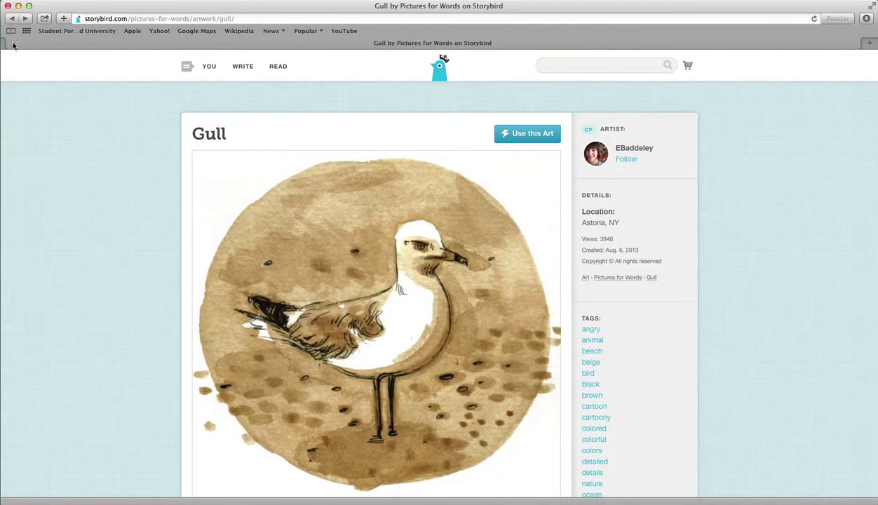
Step: Go to the Your Stuff page from the YOU account menu
{"action": "left_click", "coordinate": [155, 221]}
{"action": "left_click", "coordinate": [208, 70]}
{"action": "left_click", "coordinate": [209, 96]}
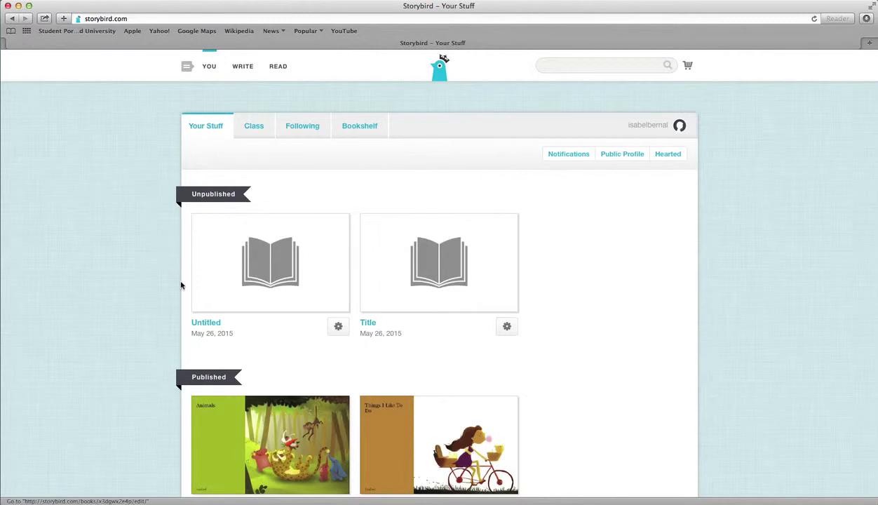
Step: Check the gear options on the Untitled and Animals stories, then open the Animals book
{"action": "left_click", "coordinate": [336, 327]}
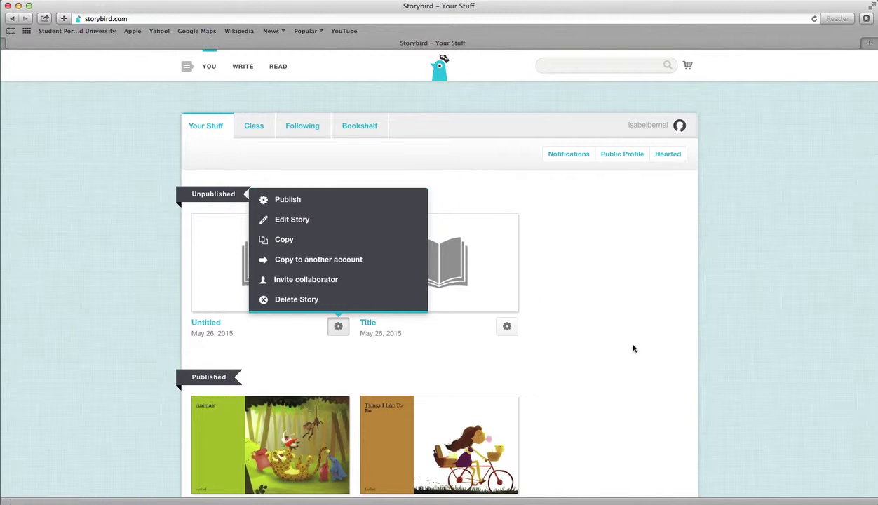
{"action": "left_click", "coordinate": [583, 325]}
{"action": "scroll", "coordinate": [270, 366], "scroll_direction": "down", "scroll_amount": 2}
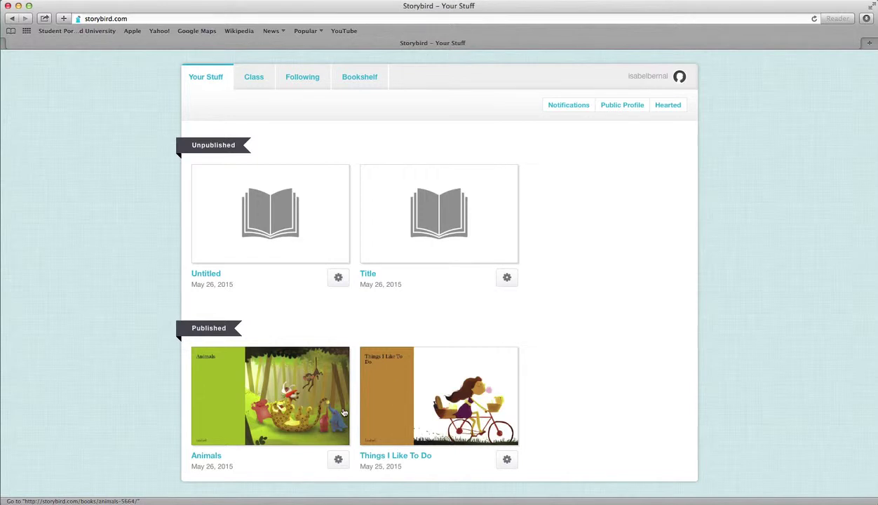
{"action": "left_click", "coordinate": [338, 460]}
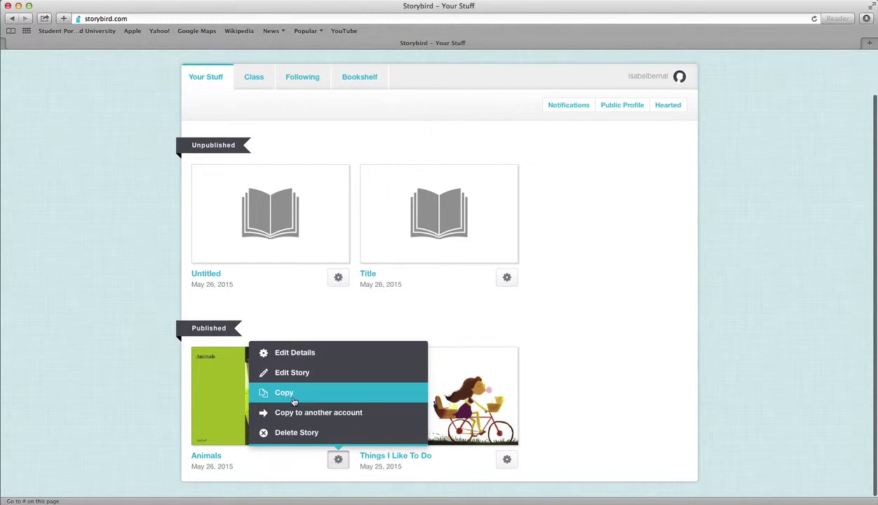
{"action": "left_click", "coordinate": [623, 396]}
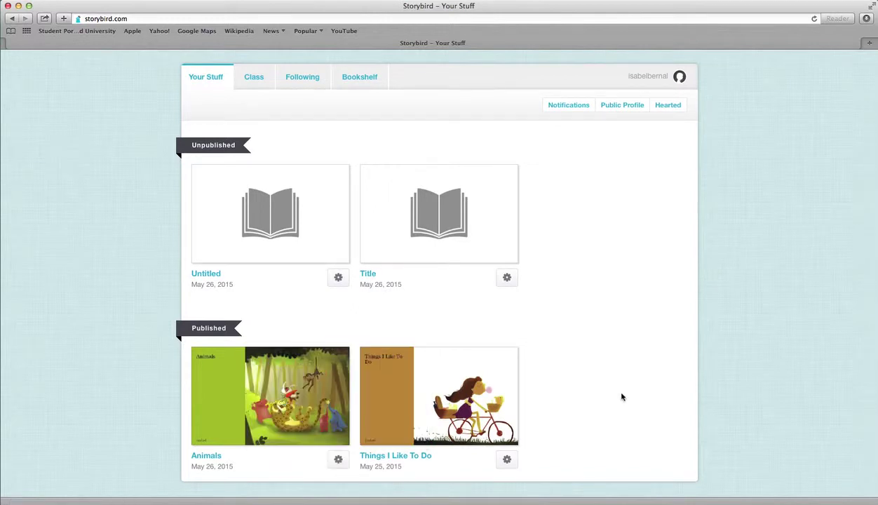
{"action": "left_click", "coordinate": [284, 393]}
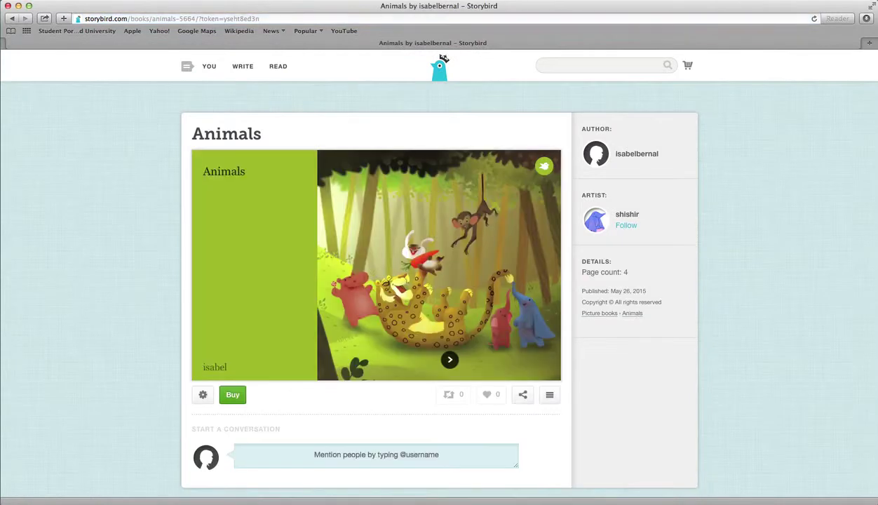
Step: Open the Animals book's category choices and close them without changes
{"action": "left_click", "coordinate": [546, 396]}
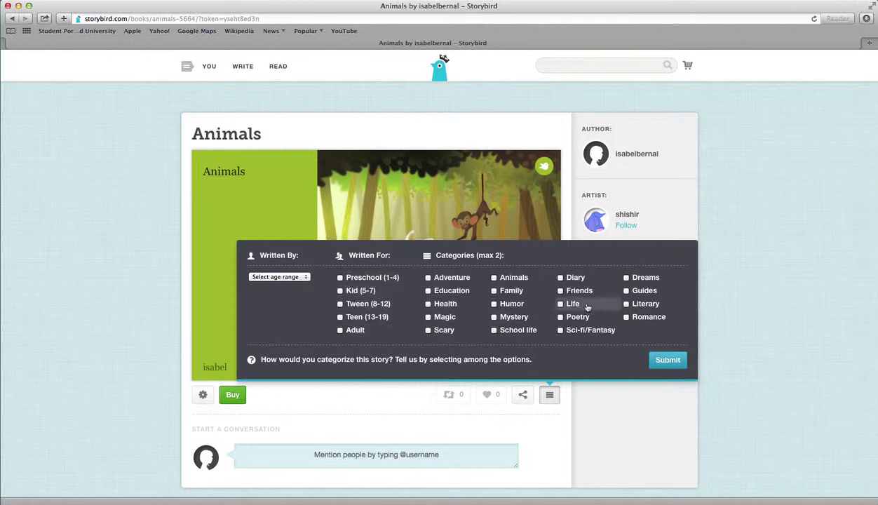
{"action": "scroll", "coordinate": [566, 300], "scroll_direction": "down", "scroll_amount": 1}
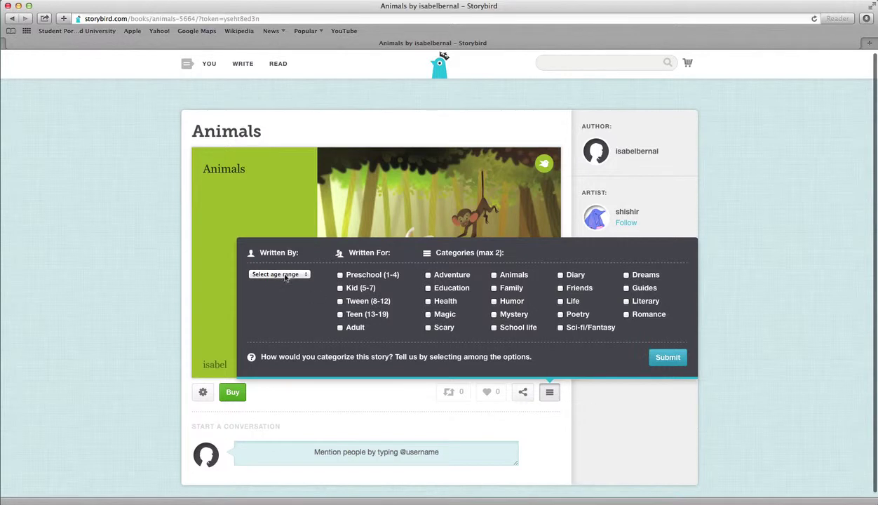
{"action": "left_click", "coordinate": [586, 418]}
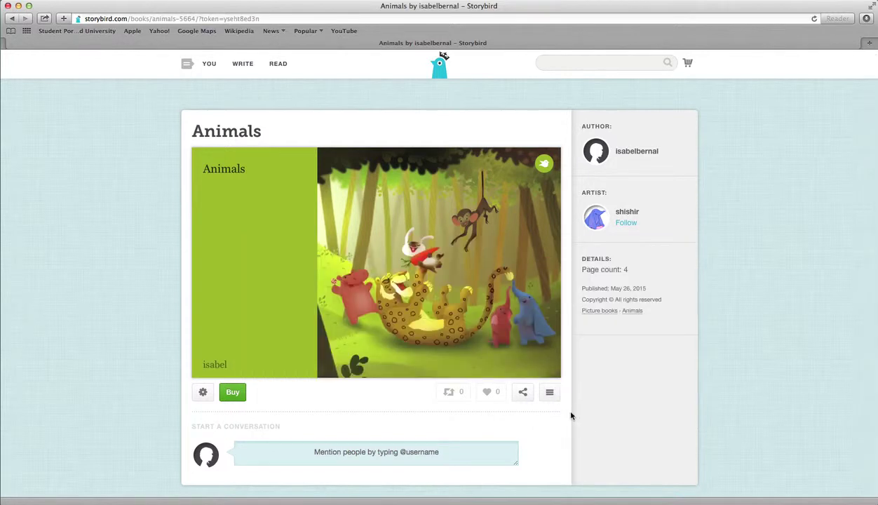
Step: Look over the Animals book's settings options, then open the YOU account menu
{"action": "left_click", "coordinate": [202, 393]}
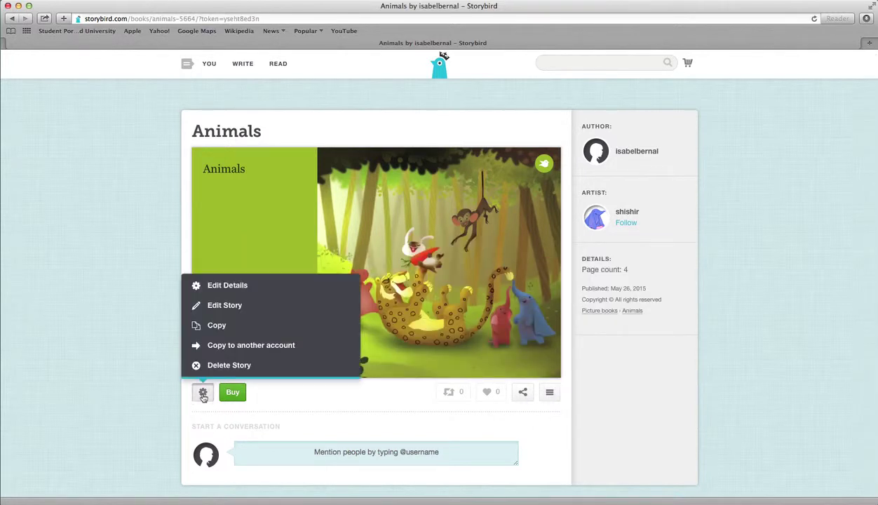
{"action": "scroll", "coordinate": [237, 312], "scroll_direction": "down", "scroll_amount": 1}
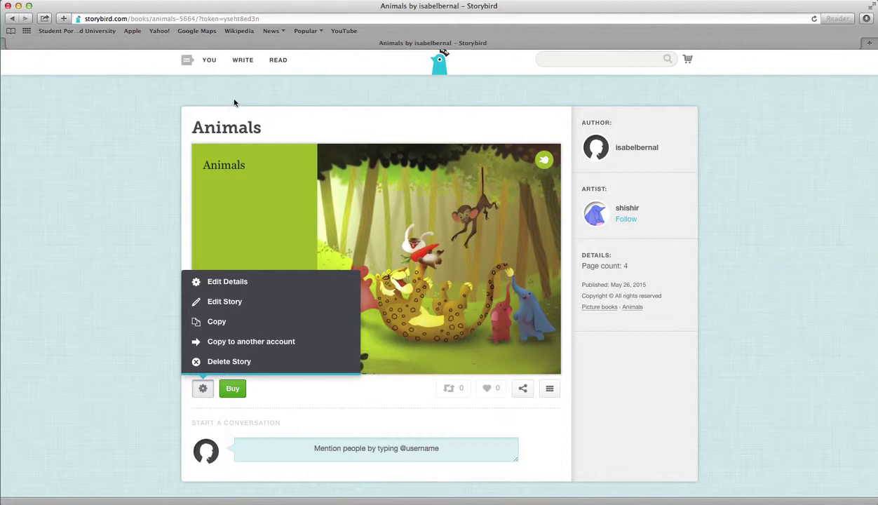
{"action": "left_click", "coordinate": [207, 62]}
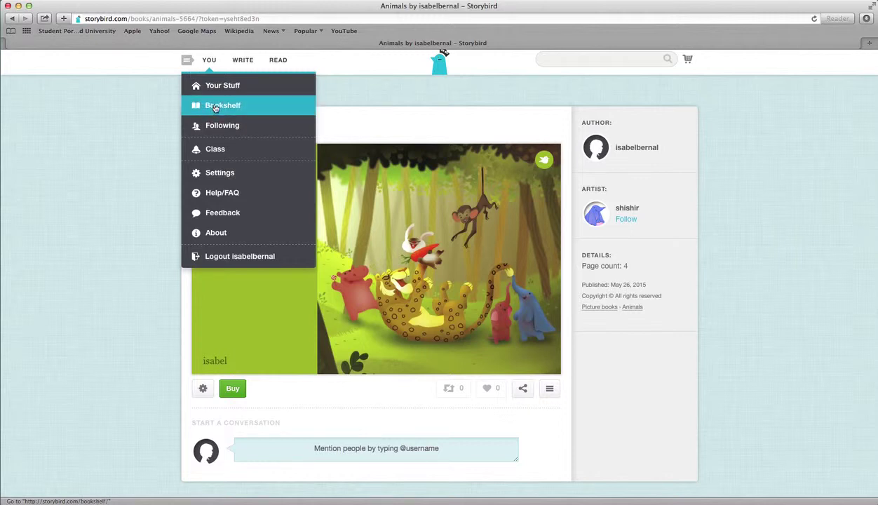
Step: From Your Stuff, open the published book 'Things I Like To Do'
{"action": "left_click", "coordinate": [219, 86]}
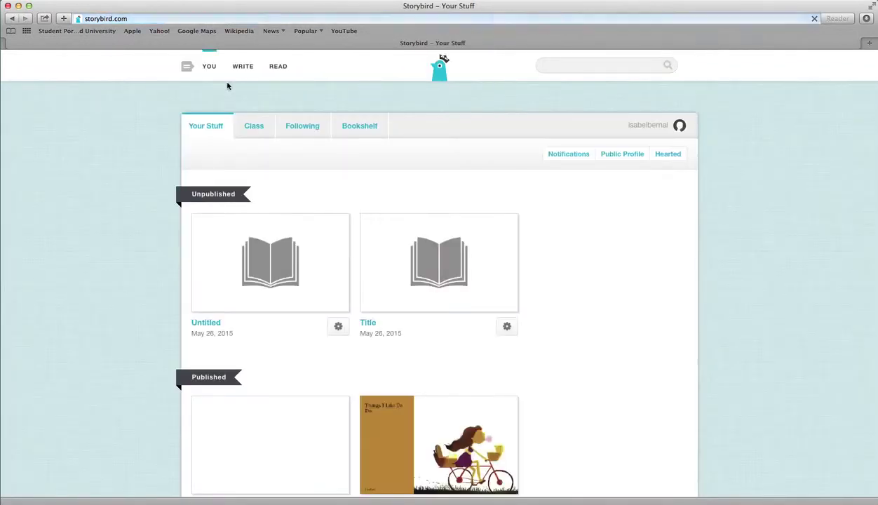
{"action": "scroll", "coordinate": [462, 353], "scroll_direction": "down", "scroll_amount": 2}
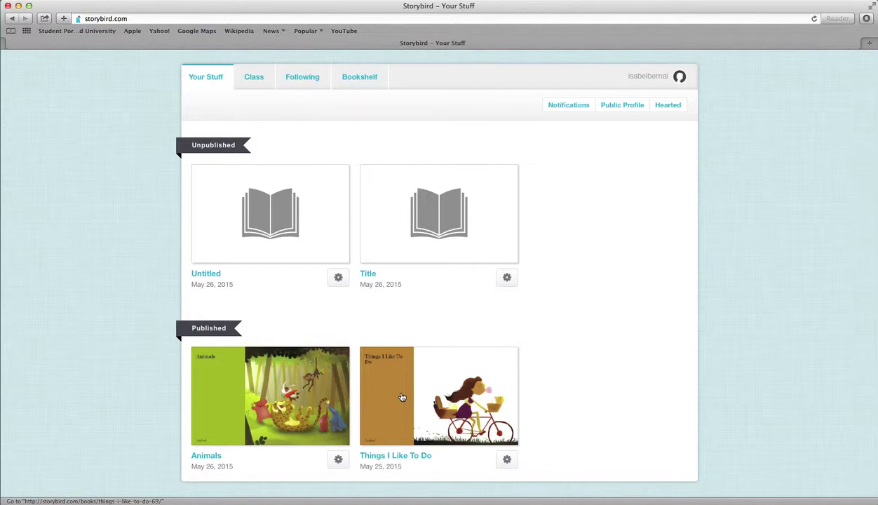
{"action": "left_click", "coordinate": [402, 396]}
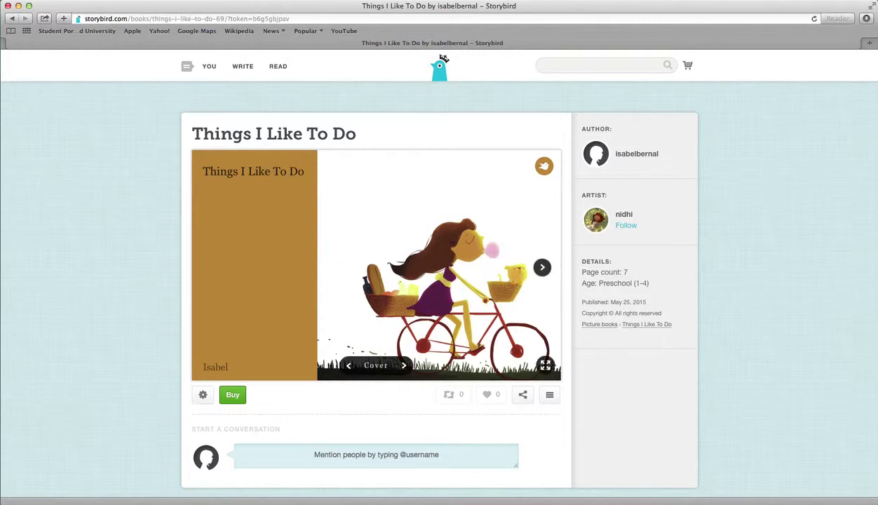
Step: Page through the book from the singing page past Missy the cat to the sleepovers page
{"action": "left_click", "coordinate": [539, 261]}
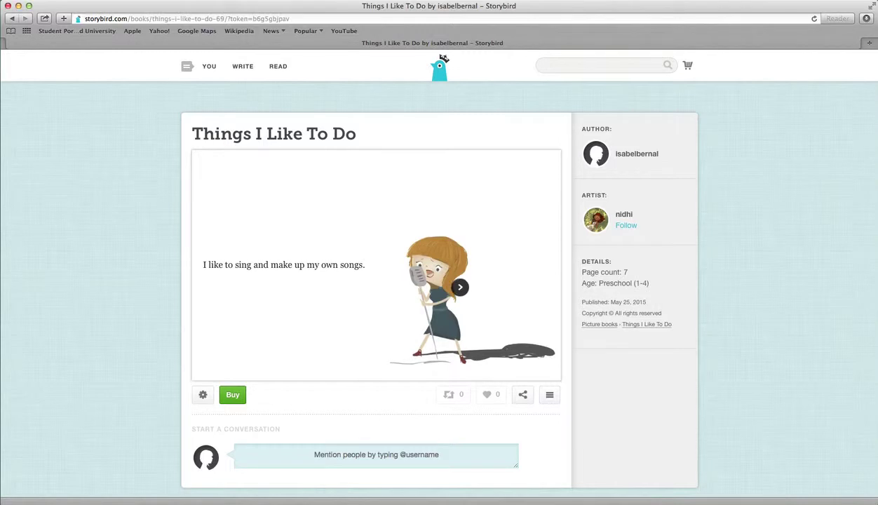
{"action": "left_click", "coordinate": [212, 256]}
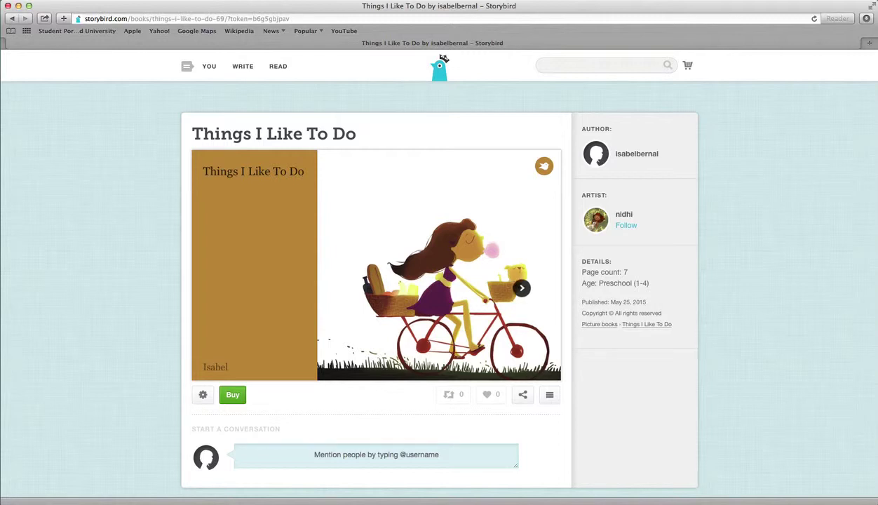
{"action": "left_click", "coordinate": [543, 269]}
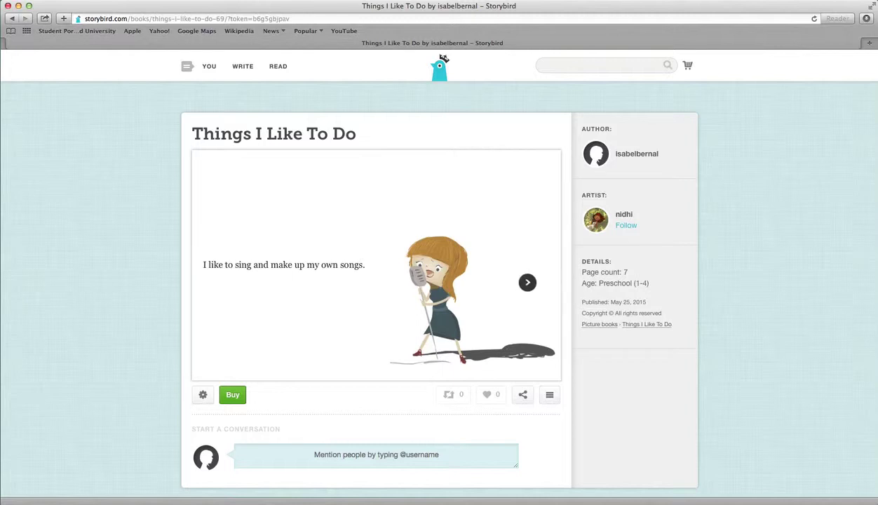
{"action": "scroll", "coordinate": [546, 275], "scroll_direction": "down", "scroll_amount": 1}
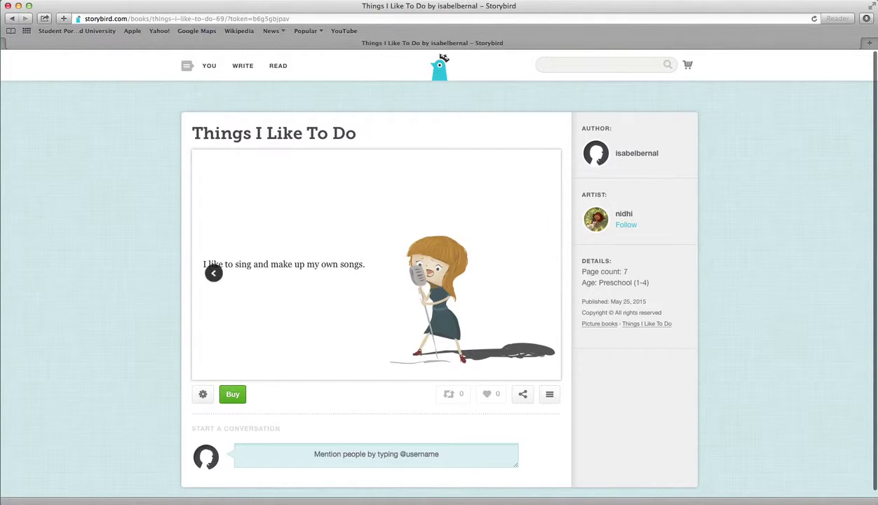
{"action": "left_click", "coordinate": [544, 288]}
{"action": "scroll", "coordinate": [544, 284], "scroll_direction": "down", "scroll_amount": 1}
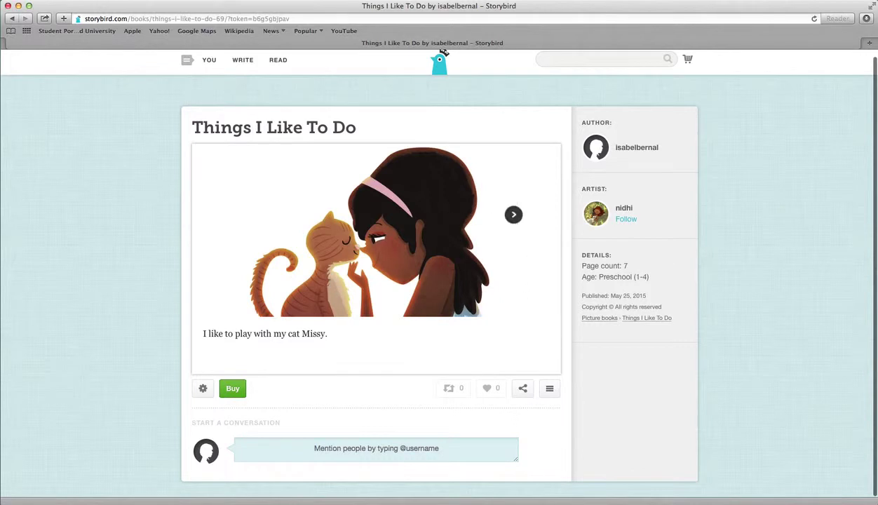
{"action": "left_click", "coordinate": [541, 269]}
{"action": "left_click", "coordinate": [540, 257]}
{"action": "left_click", "coordinate": [543, 258]}
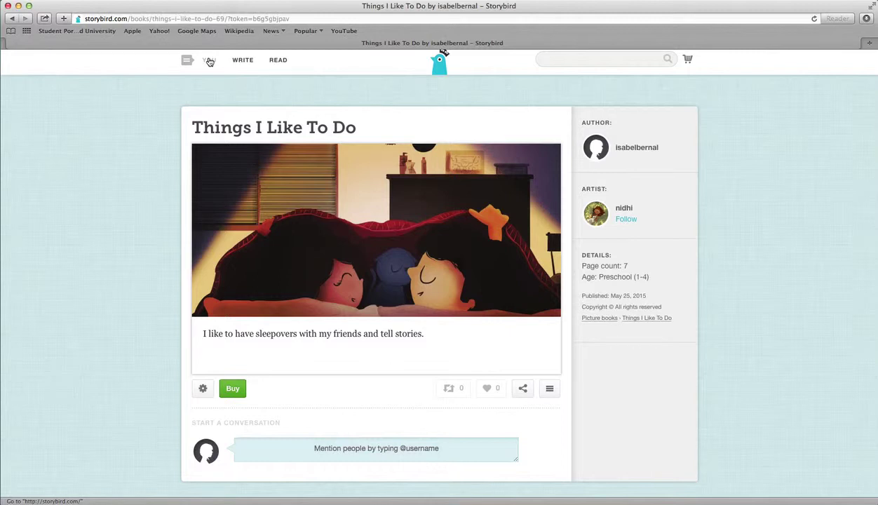
{"action": "left_click", "coordinate": [209, 61]}
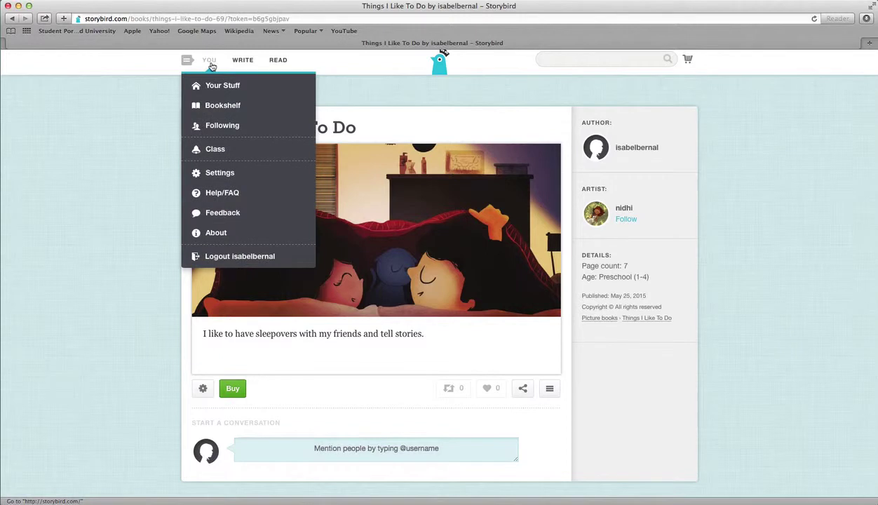
Step: From Your Stuff, reopen the Animals book and show its sharing options with the private link
{"action": "left_click", "coordinate": [222, 89]}
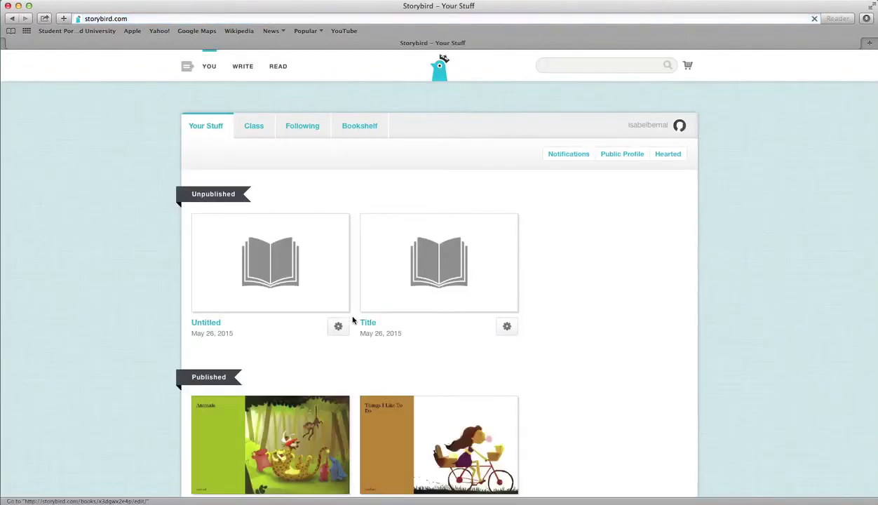
{"action": "scroll", "coordinate": [352, 320], "scroll_direction": "down", "scroll_amount": 2}
{"action": "left_click", "coordinate": [233, 402]}
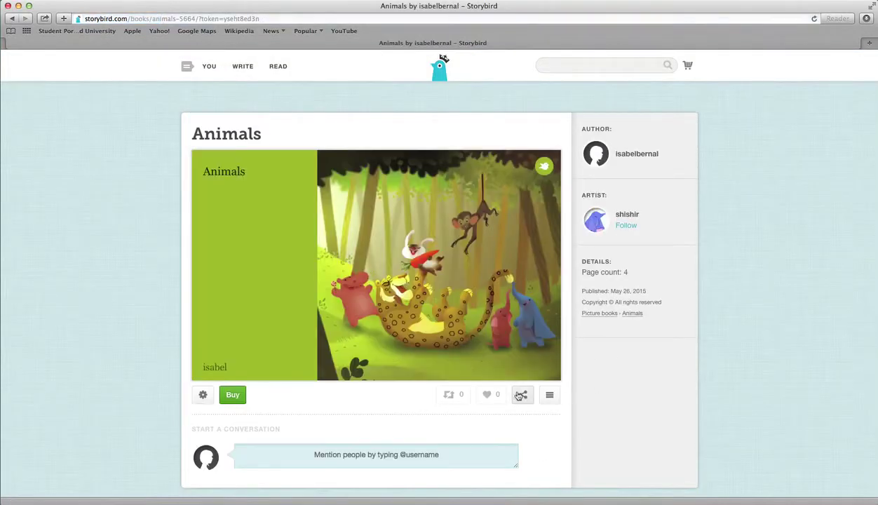
{"action": "left_click", "coordinate": [524, 396]}
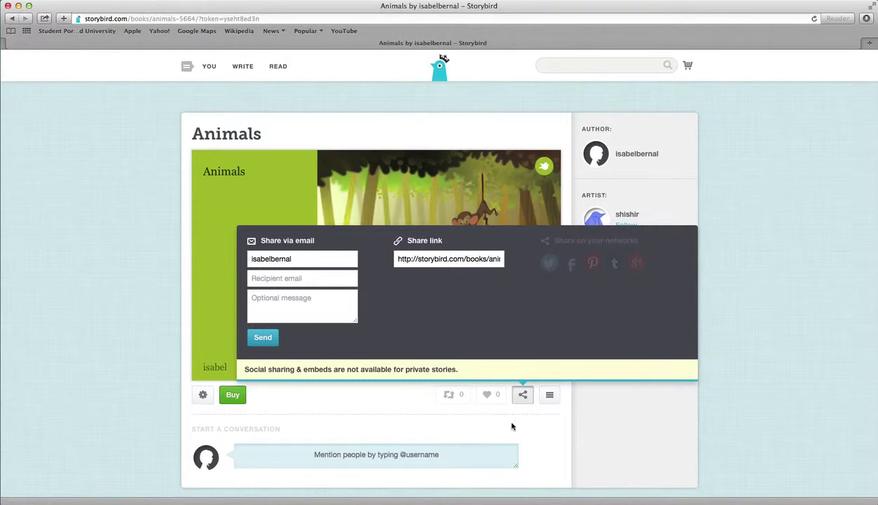
Step: Close the sharing options and turn past the Mouse and Monkey pages to the Dog page
{"action": "left_click", "coordinate": [743, 345]}
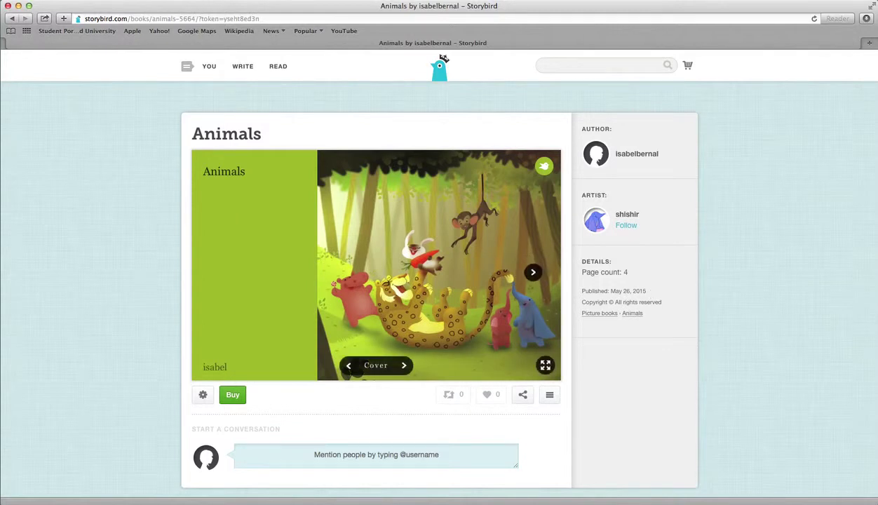
{"action": "left_click", "coordinate": [533, 272]}
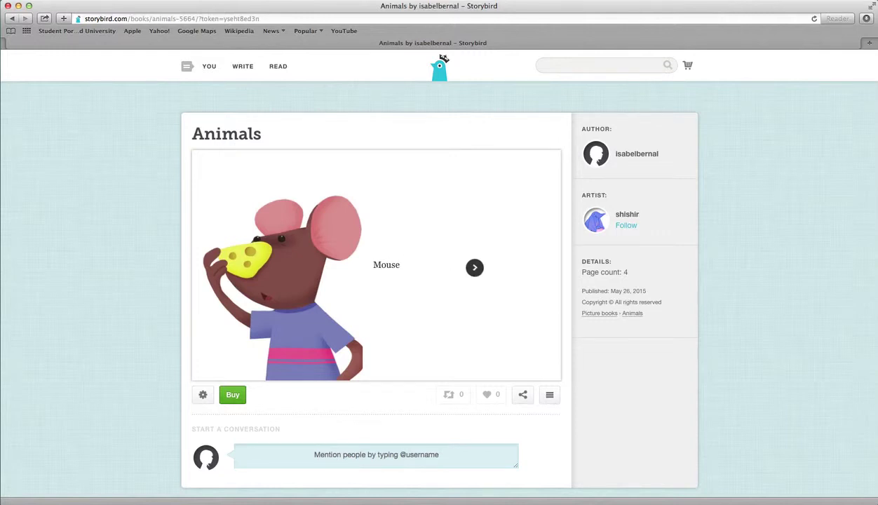
{"action": "left_click", "coordinate": [524, 261]}
{"action": "left_click", "coordinate": [535, 250]}
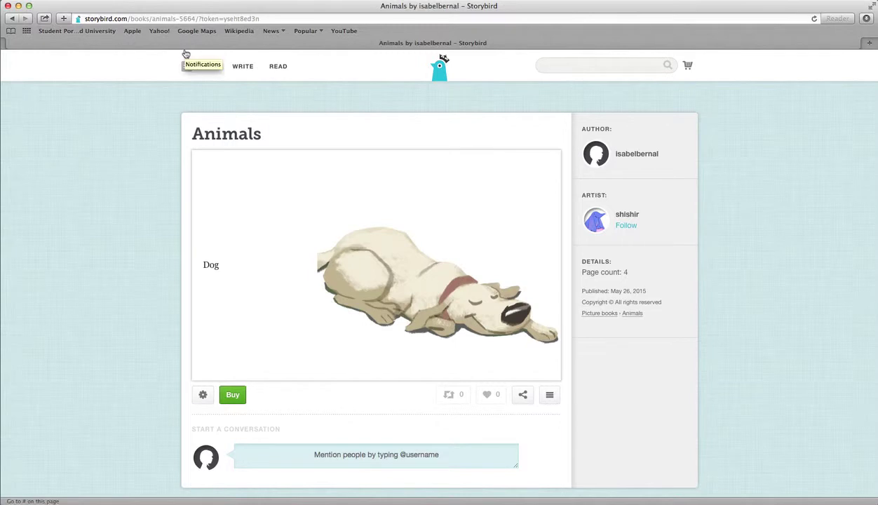
{"action": "left_click", "coordinate": [246, 68]}
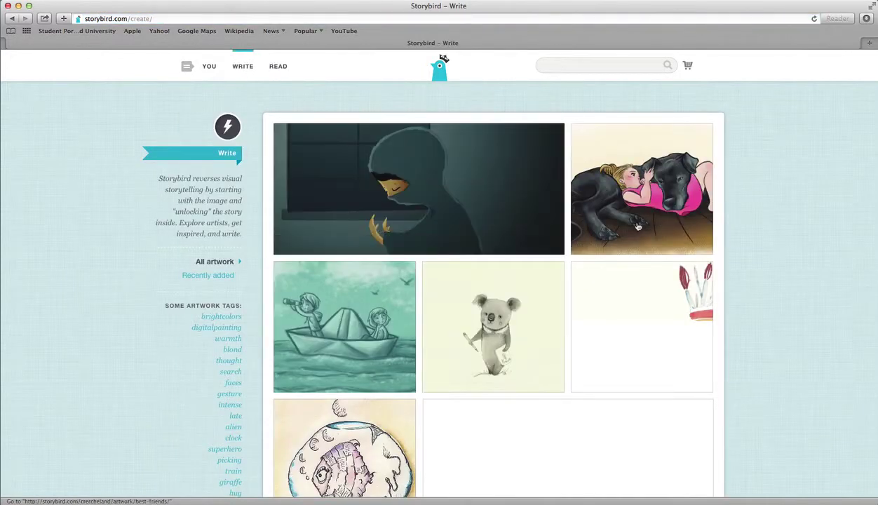
Step: Open the Paper Boat Adventures artwork and use it to start a Longform Book
{"action": "left_click", "coordinate": [307, 340]}
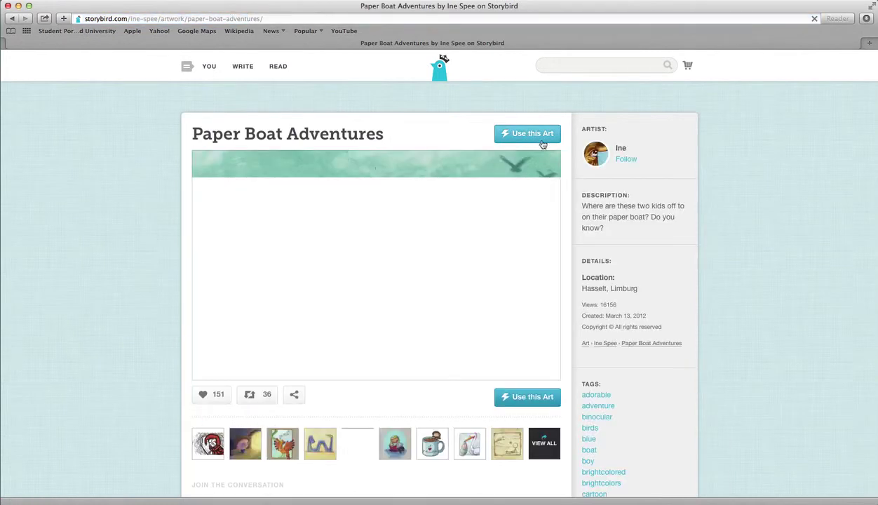
{"action": "left_click", "coordinate": [536, 140]}
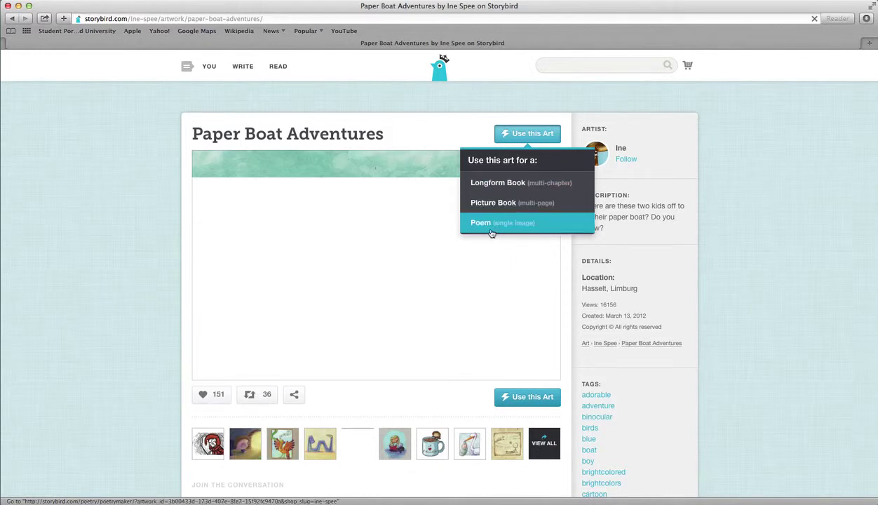
{"action": "left_click", "coordinate": [502, 182]}
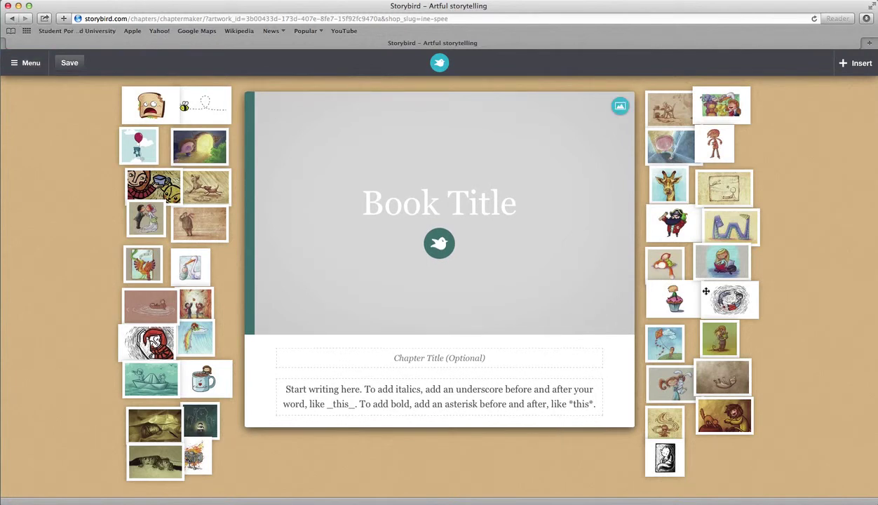
Step: Set the boy-on-cupcake illustration as the longform book's cover and confirm it in the image picker
{"action": "left_click_drag", "start_coordinate": [671, 296], "coordinate": [442, 235]}
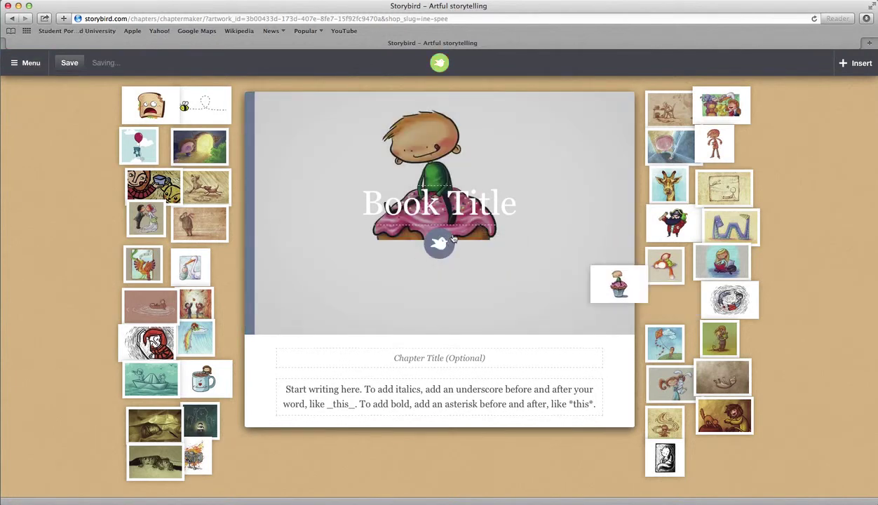
{"action": "left_click", "coordinate": [400, 395]}
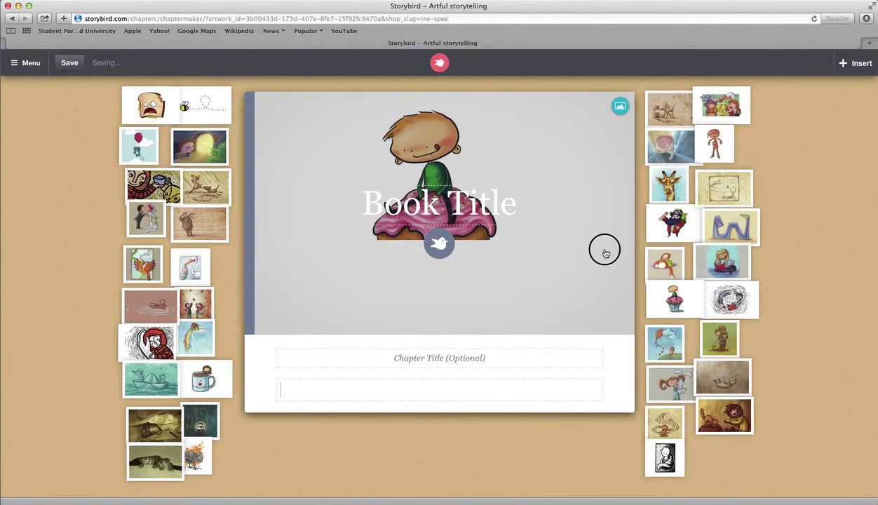
{"action": "left_click", "coordinate": [604, 252]}
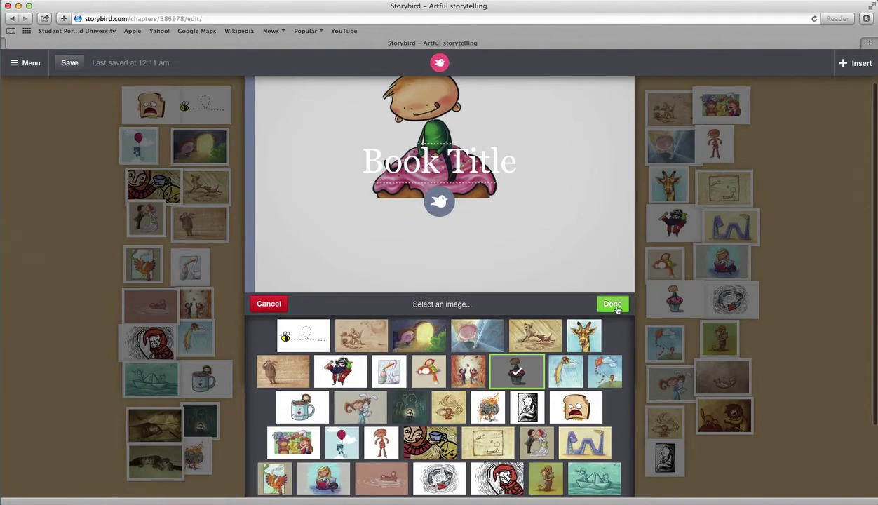
{"action": "left_click", "coordinate": [613, 305]}
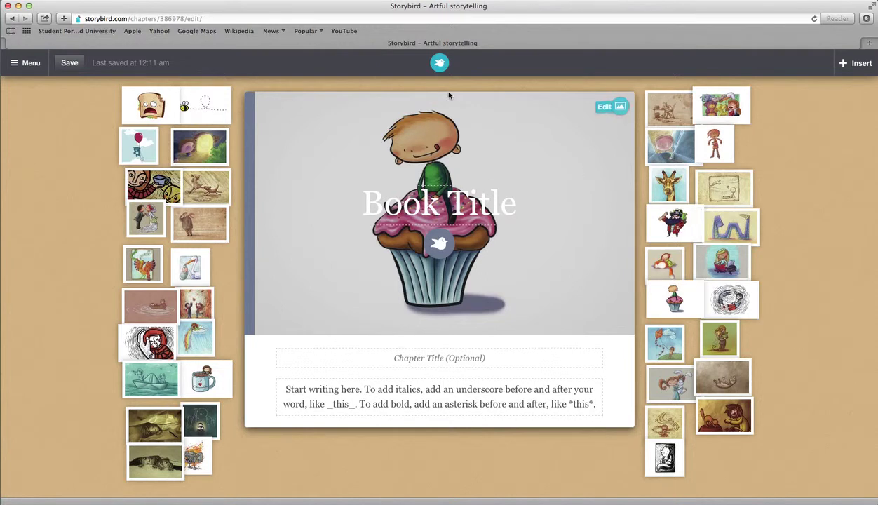
{"action": "left_click", "coordinate": [14, 63]}
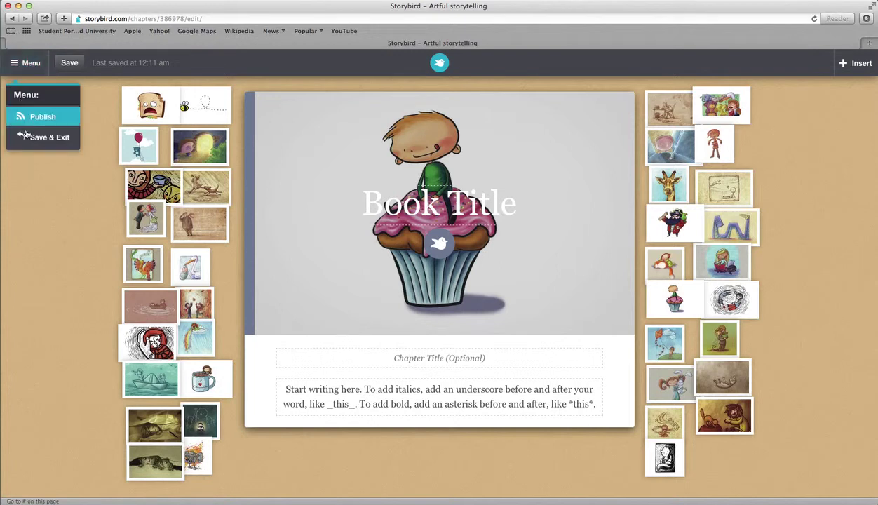
{"action": "left_click", "coordinate": [10, 20]}
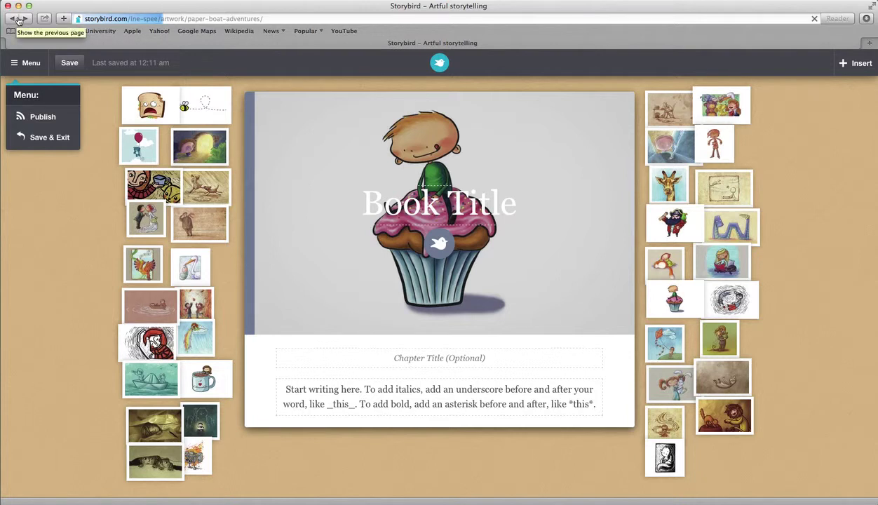
Step: Back in the artwork gallery, open 'A ballet girl' and start a Poem with it
{"action": "left_click", "coordinate": [13, 21]}
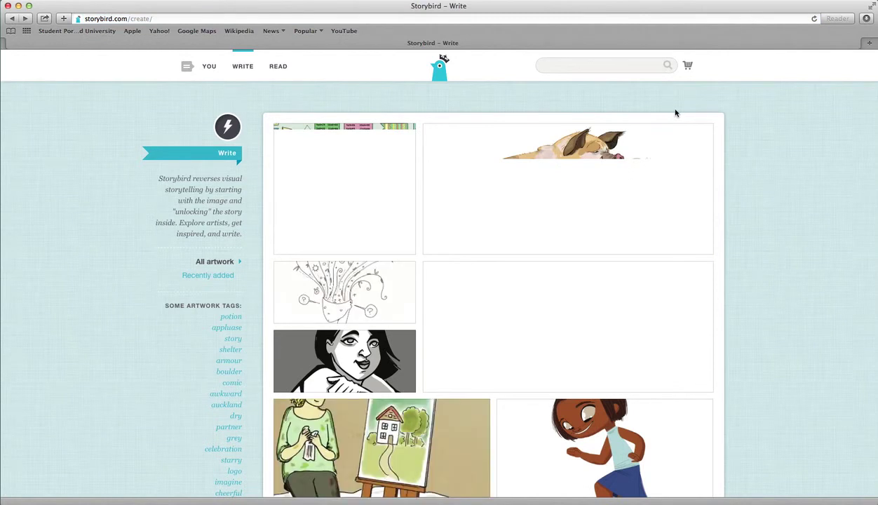
{"action": "scroll", "coordinate": [603, 285], "scroll_direction": "down", "scroll_amount": 8}
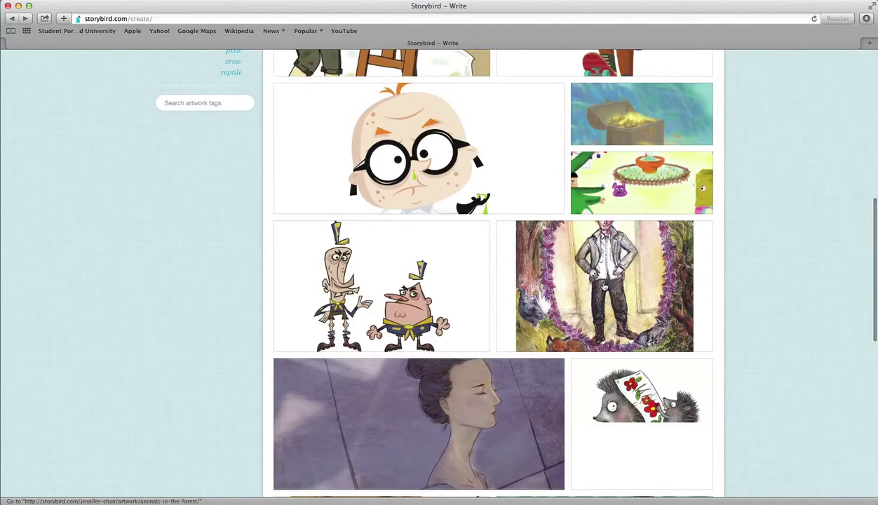
{"action": "scroll", "coordinate": [603, 285], "scroll_direction": "down", "scroll_amount": 5}
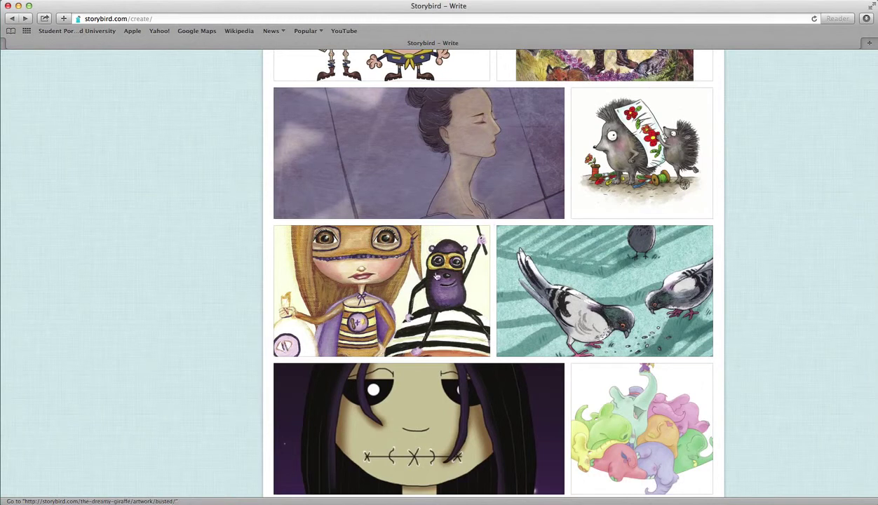
{"action": "left_click", "coordinate": [492, 148]}
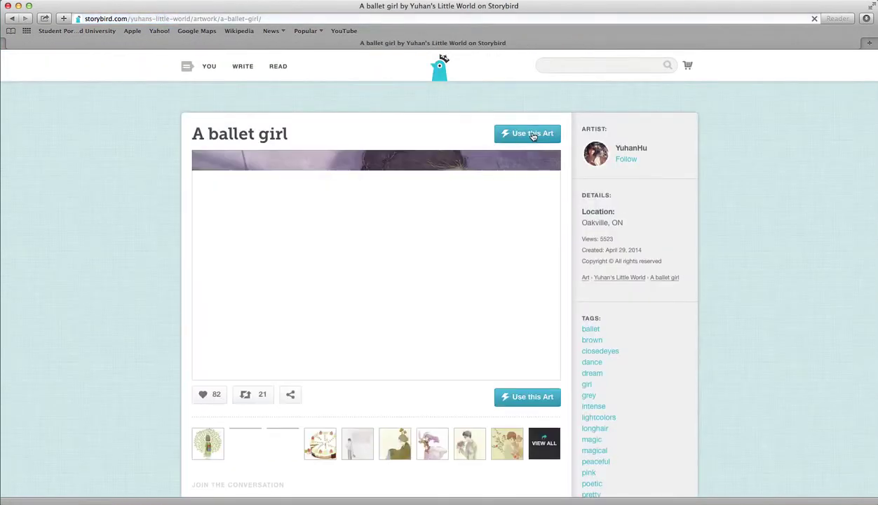
{"action": "left_click", "coordinate": [533, 136]}
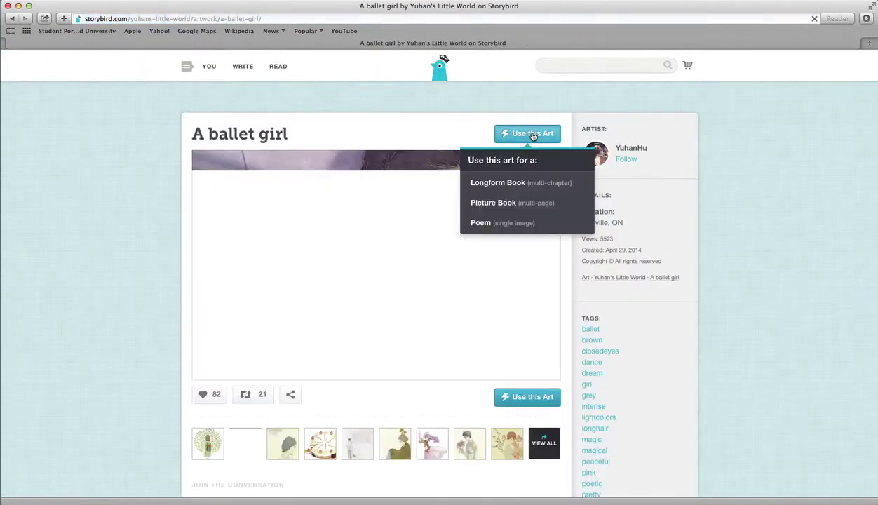
{"action": "left_click", "coordinate": [513, 226]}
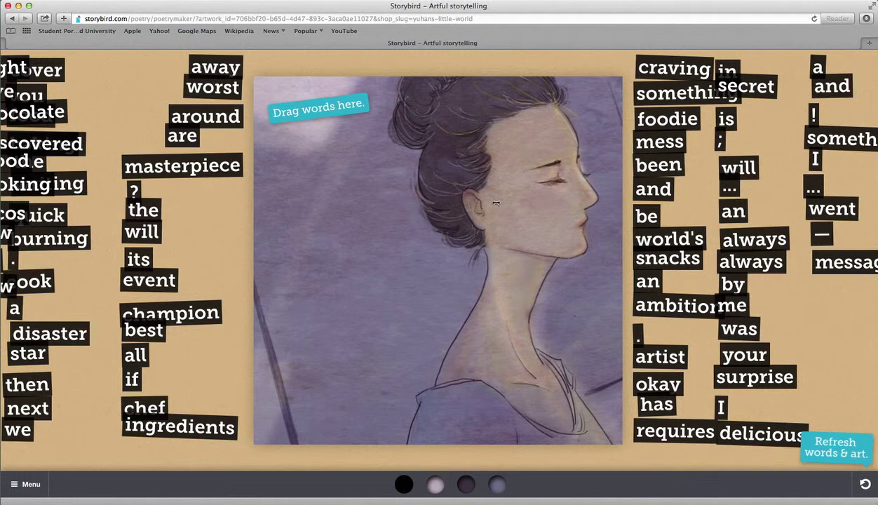
Step: Drag 'the' and 'masterpiece' onto the ballet artwork, align them lower down, then go back
{"action": "left_click_drag", "start_coordinate": [184, 166], "coordinate": [395, 174]}
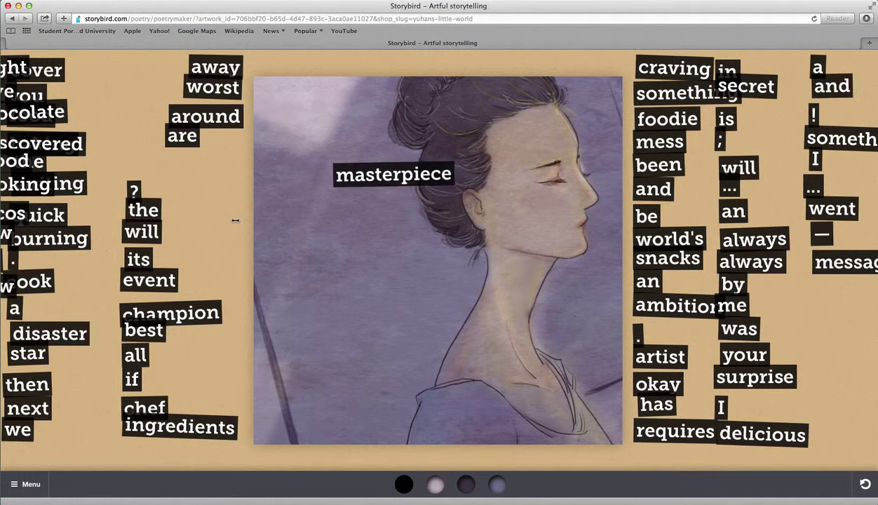
{"action": "left_click_drag", "start_coordinate": [152, 209], "coordinate": [301, 173]}
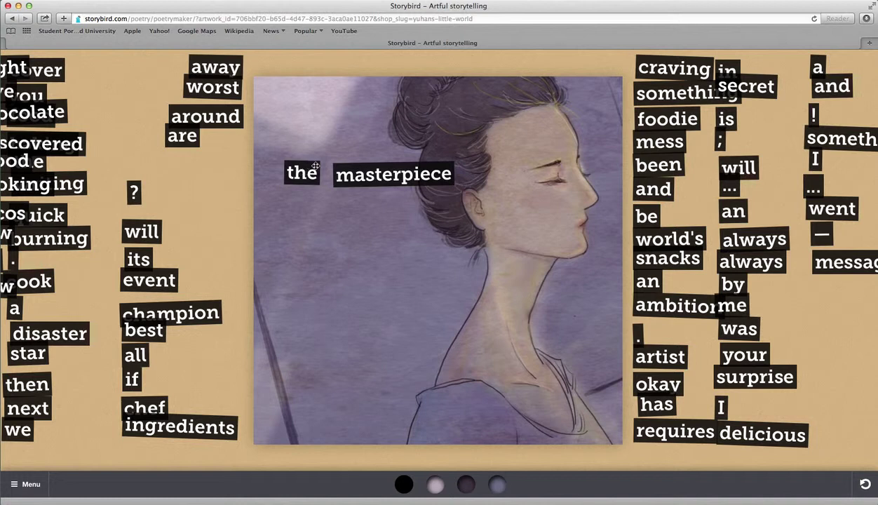
{"action": "left_click_drag", "start_coordinate": [384, 178], "coordinate": [373, 174]}
{"action": "left_click_drag", "start_coordinate": [298, 170], "coordinate": [319, 261]}
{"action": "left_click_drag", "start_coordinate": [382, 172], "coordinate": [400, 265]}
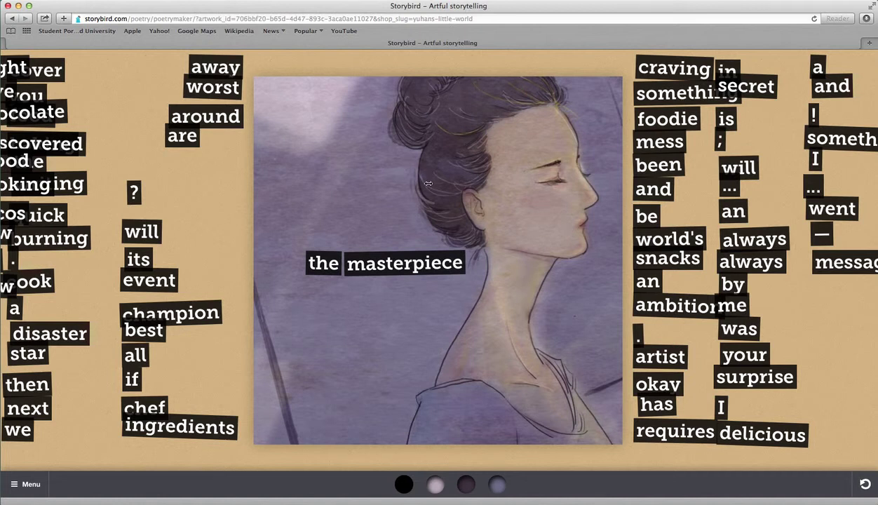
{"action": "left_click", "coordinate": [13, 19]}
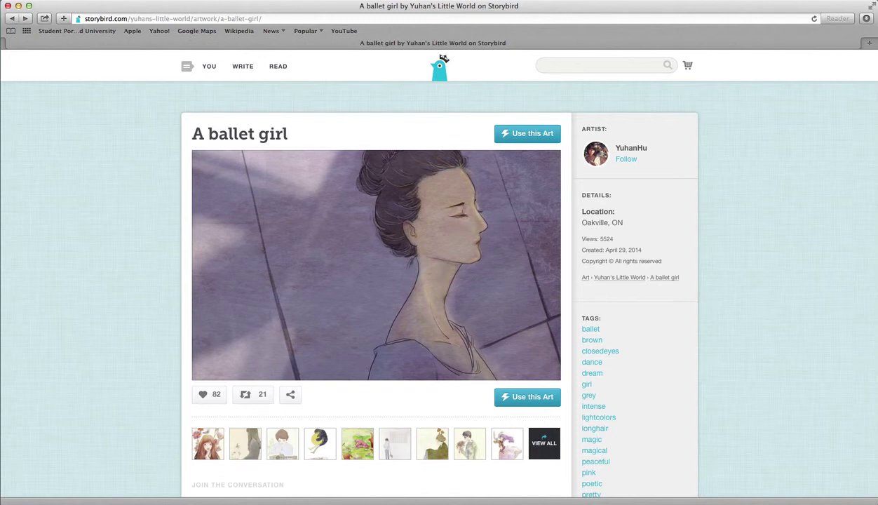
{"action": "left_click", "coordinate": [502, 139]}
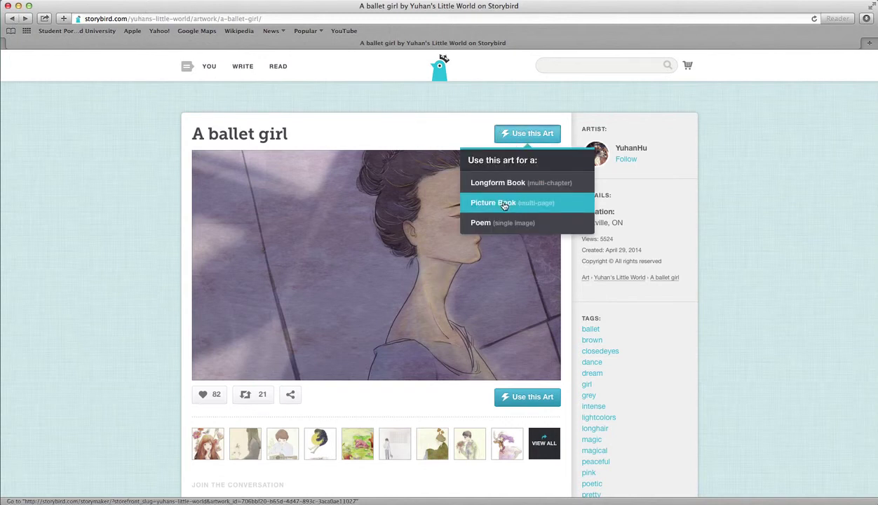
{"action": "left_click", "coordinate": [494, 222]}
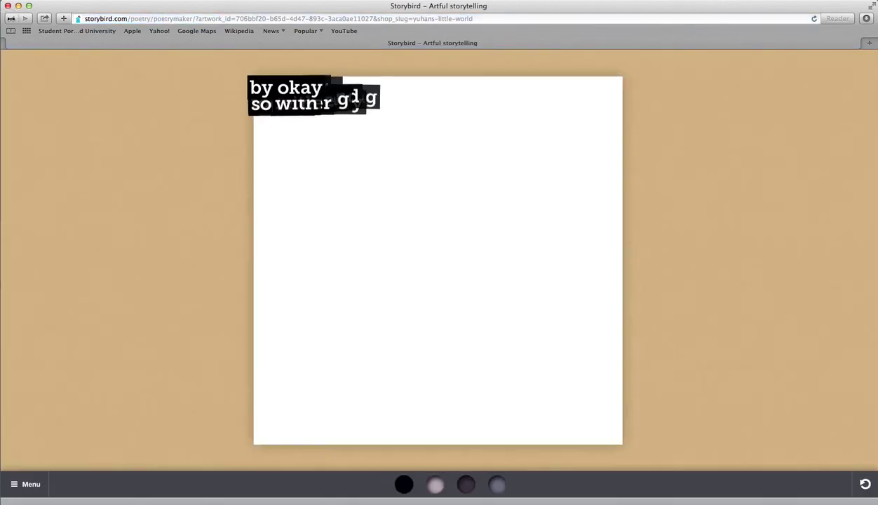
{"action": "left_click", "coordinate": [11, 19]}
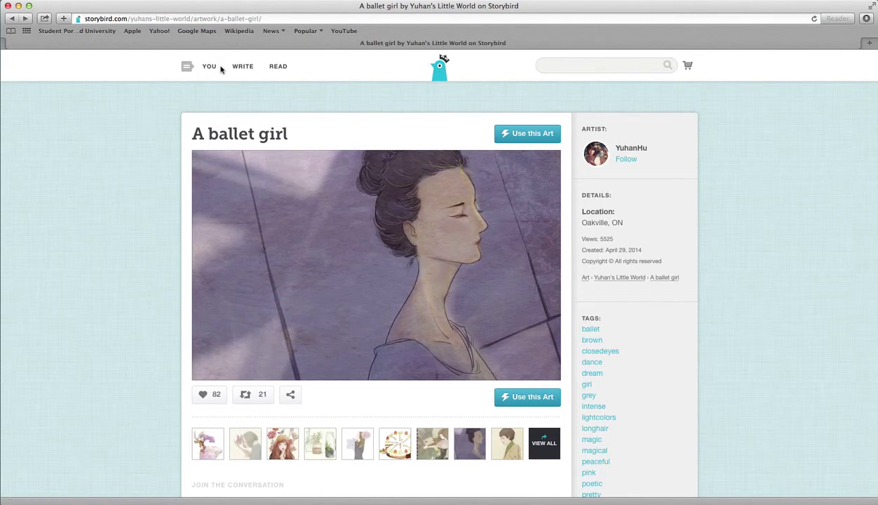
{"action": "scroll", "coordinate": [214, 68], "scroll_direction": "down", "scroll_amount": 1}
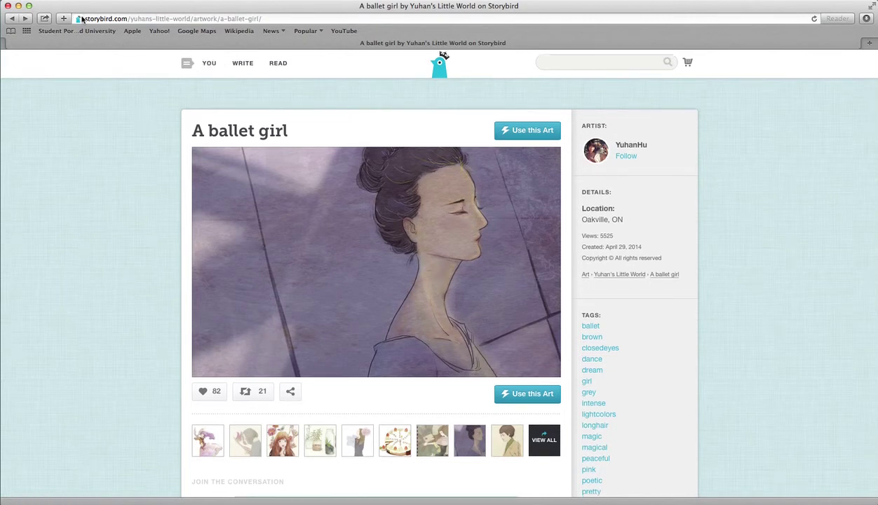